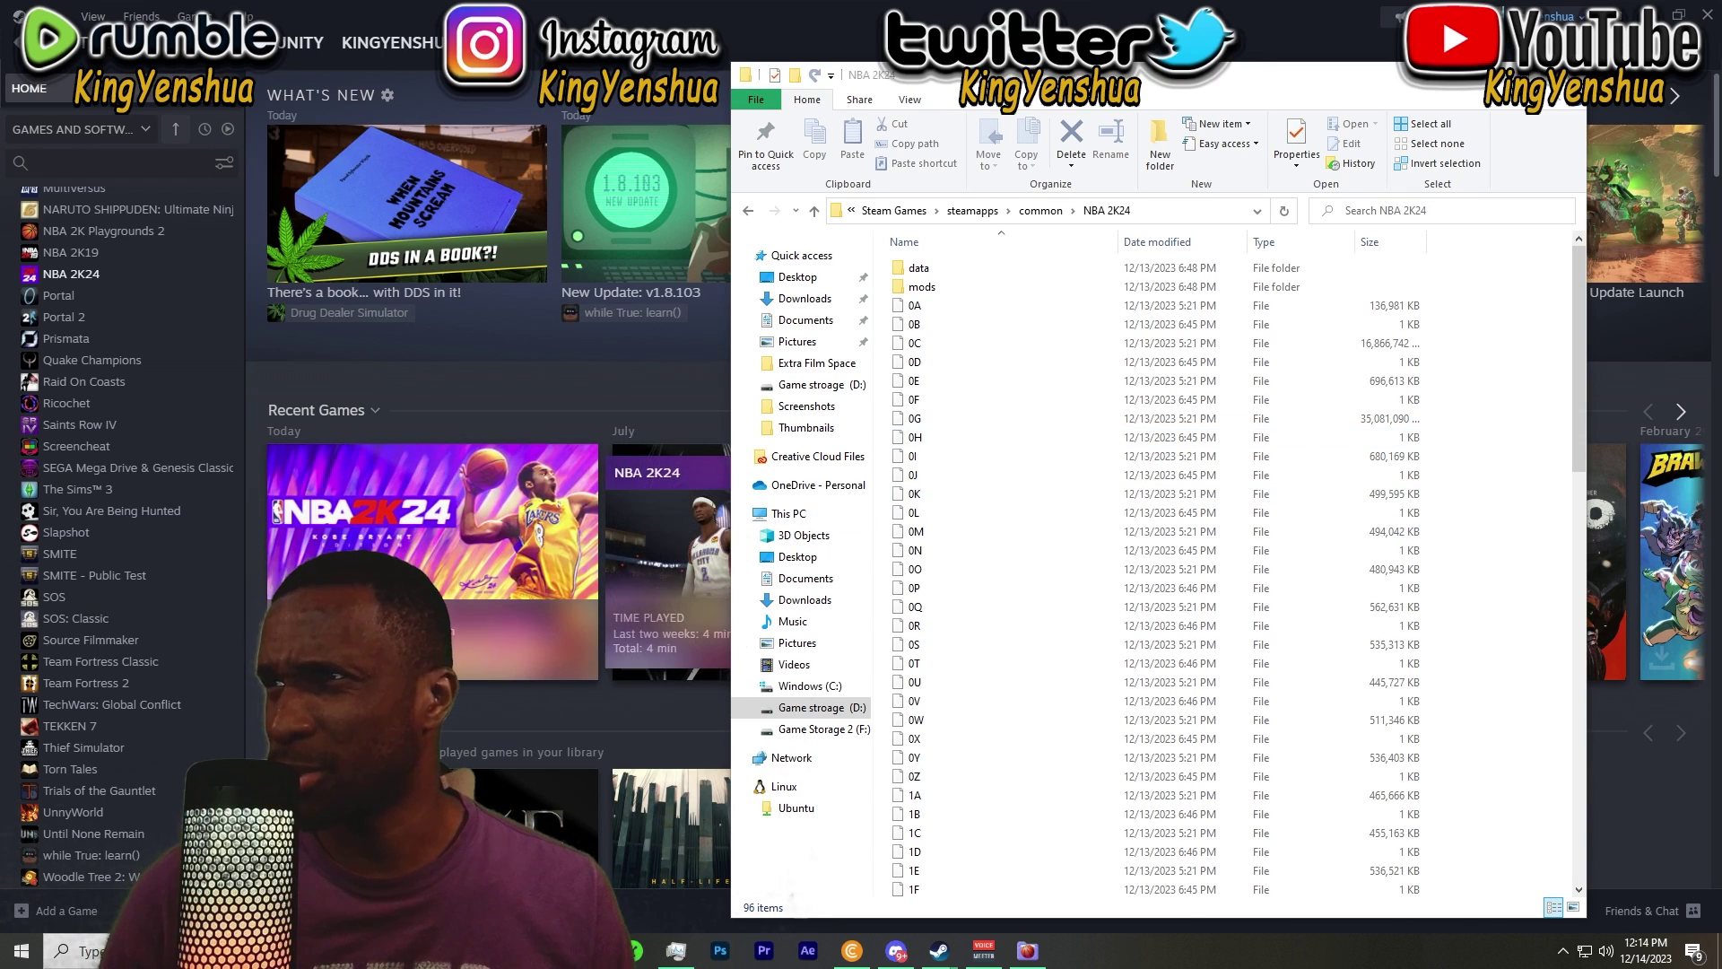
Step: Close the File Explorer window showing the NBA 2K24 game folder
{"action": "left_click", "coordinate": [432, 538]}
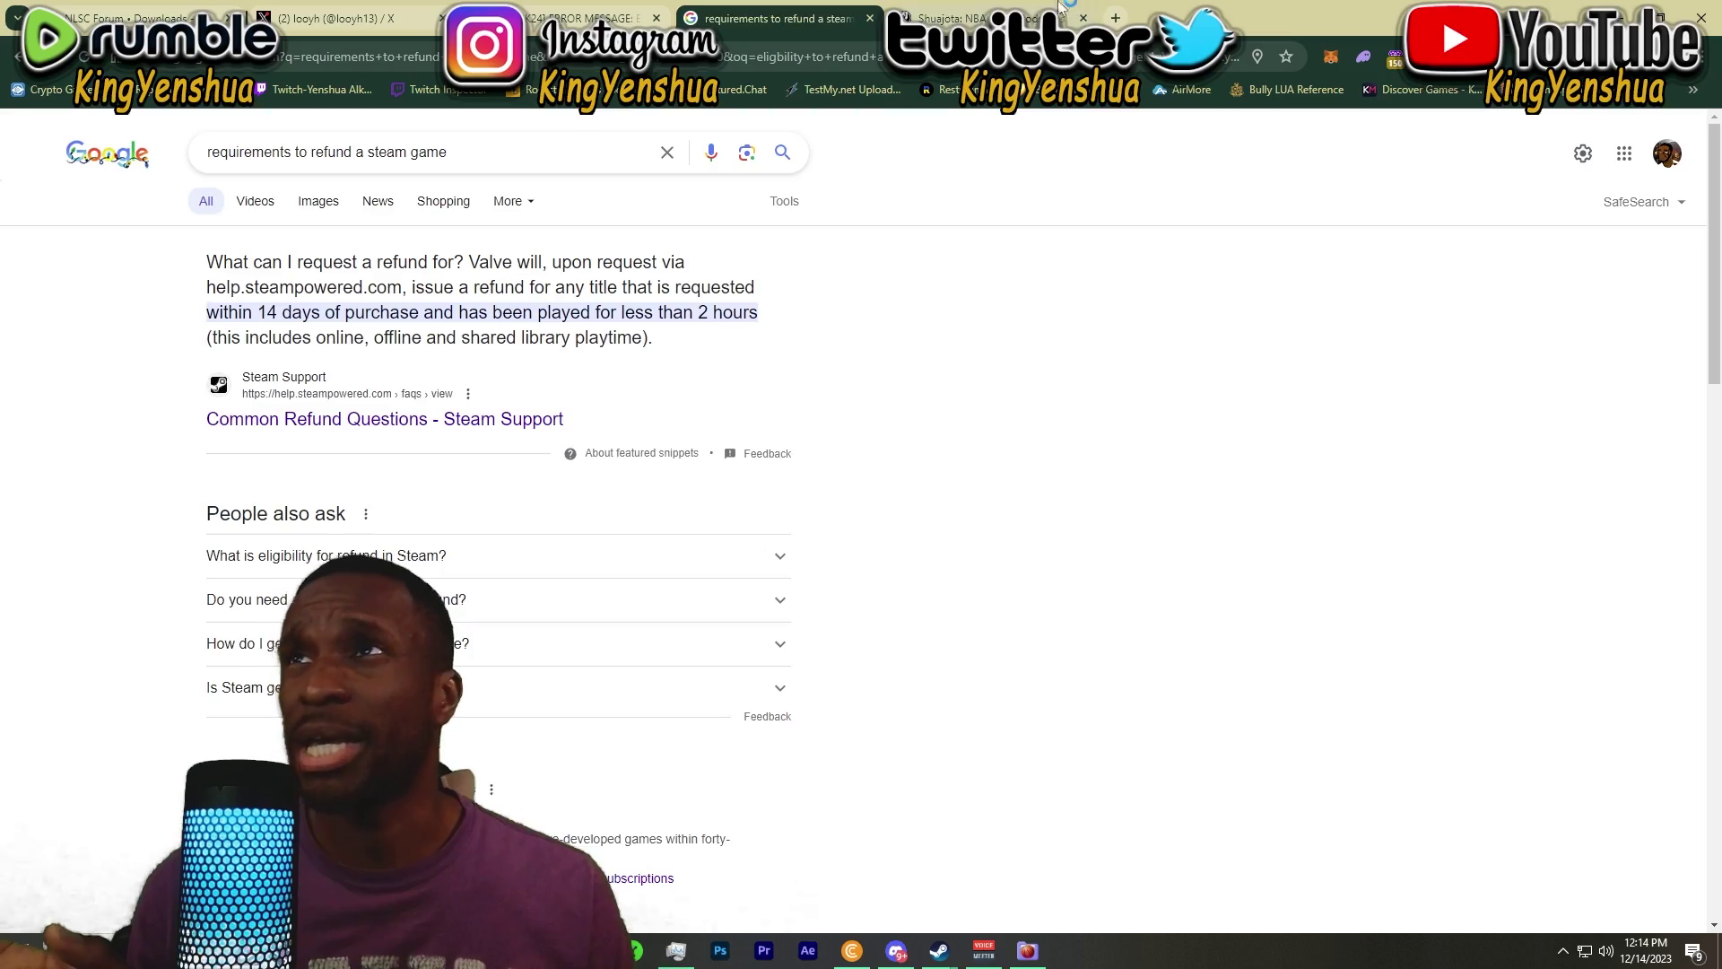
Step: Switch to the Shuajota NBA 2K Mods tab, dismiss the vignette ad, and scroll to the cyberface posts
{"action": "left_click", "coordinate": [1061, 9]}
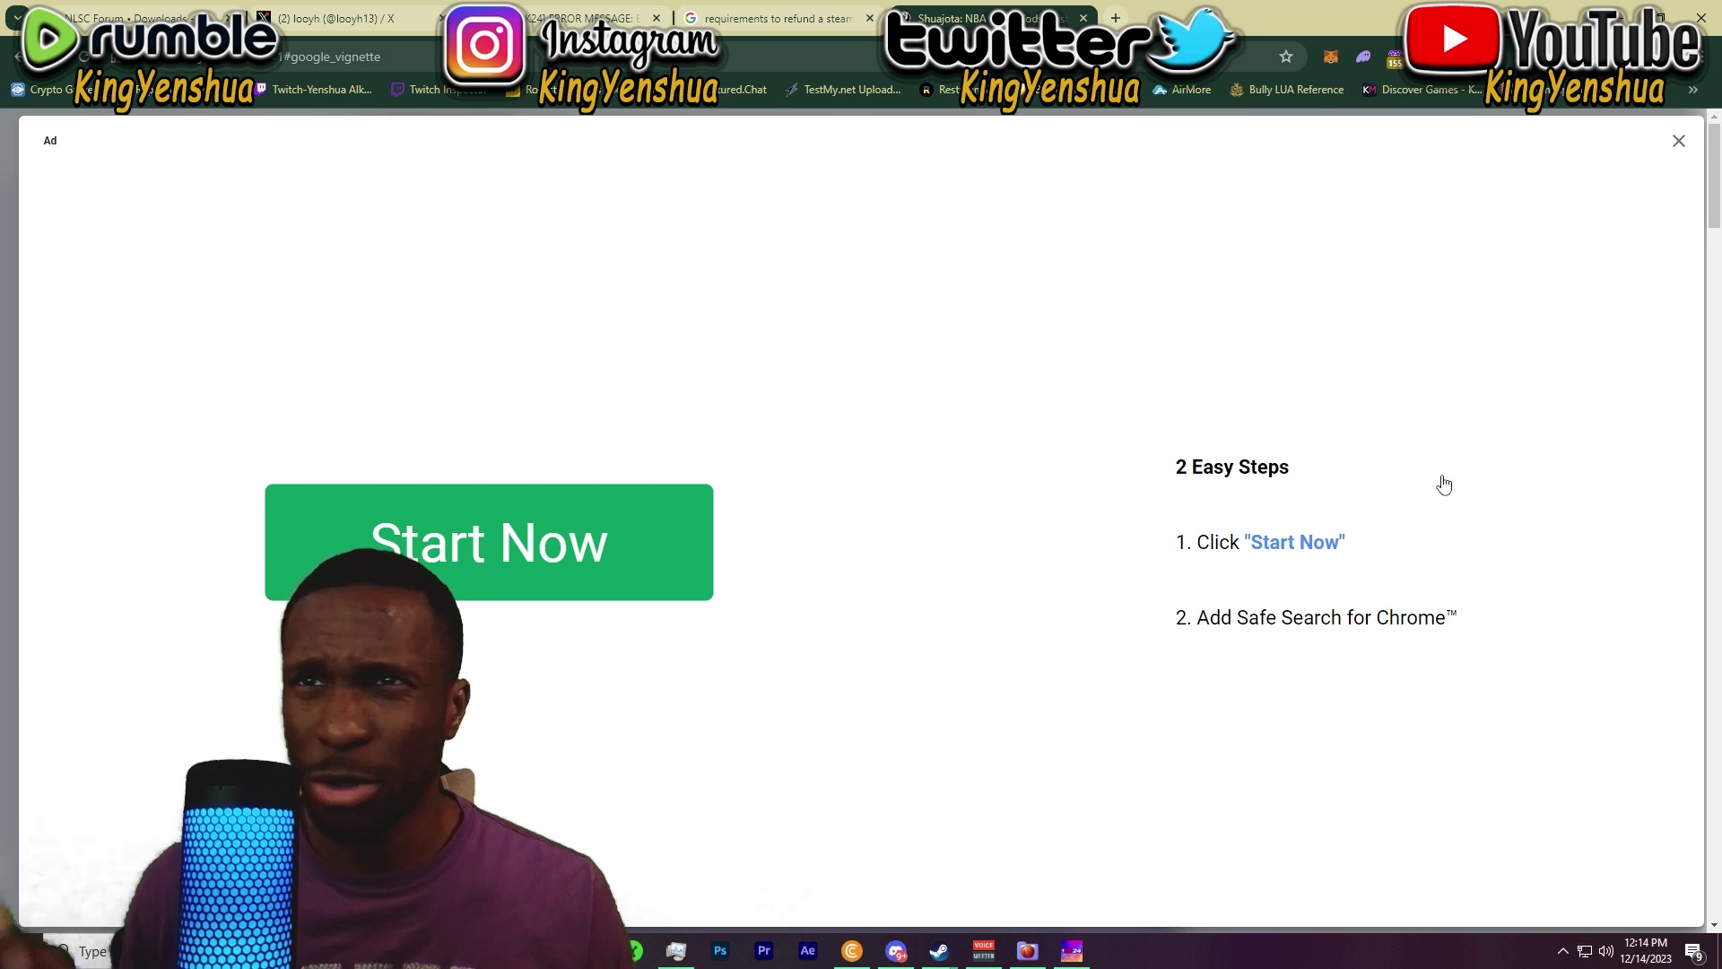
{"action": "left_click", "coordinate": [1677, 143]}
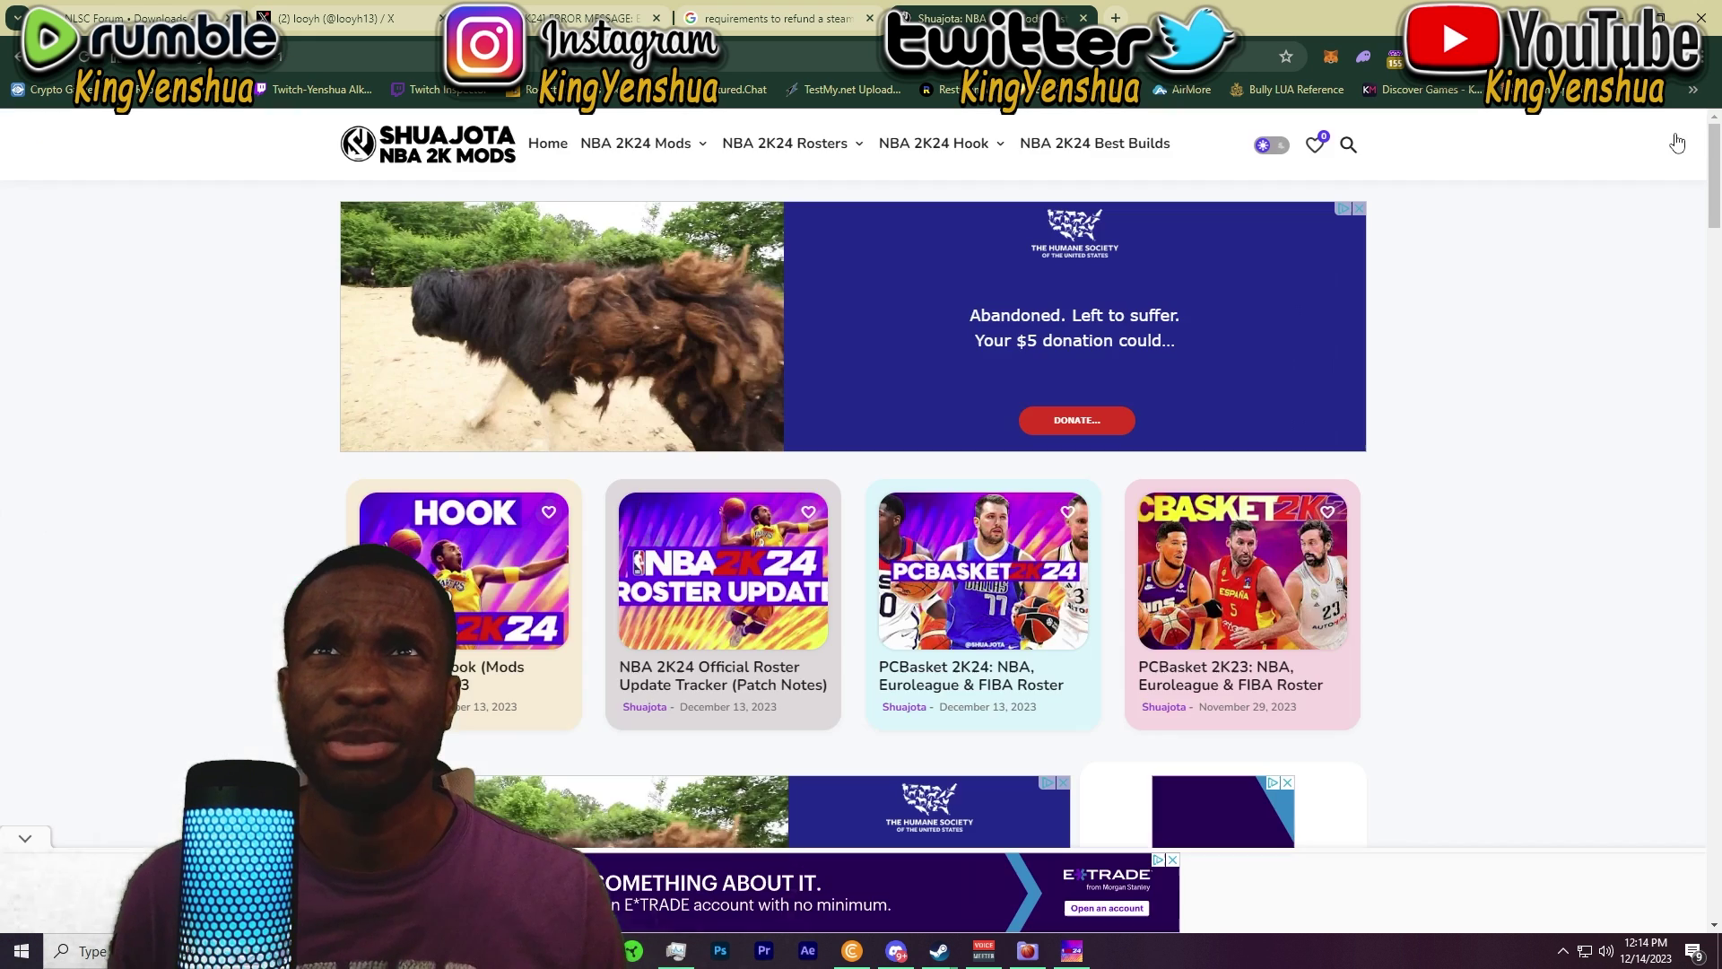
{"action": "scroll", "coordinate": [662, 594], "scroll_direction": "down", "scroll_amount": 3}
{"action": "scroll", "coordinate": [662, 594], "scroll_direction": "up", "scroll_amount": 3}
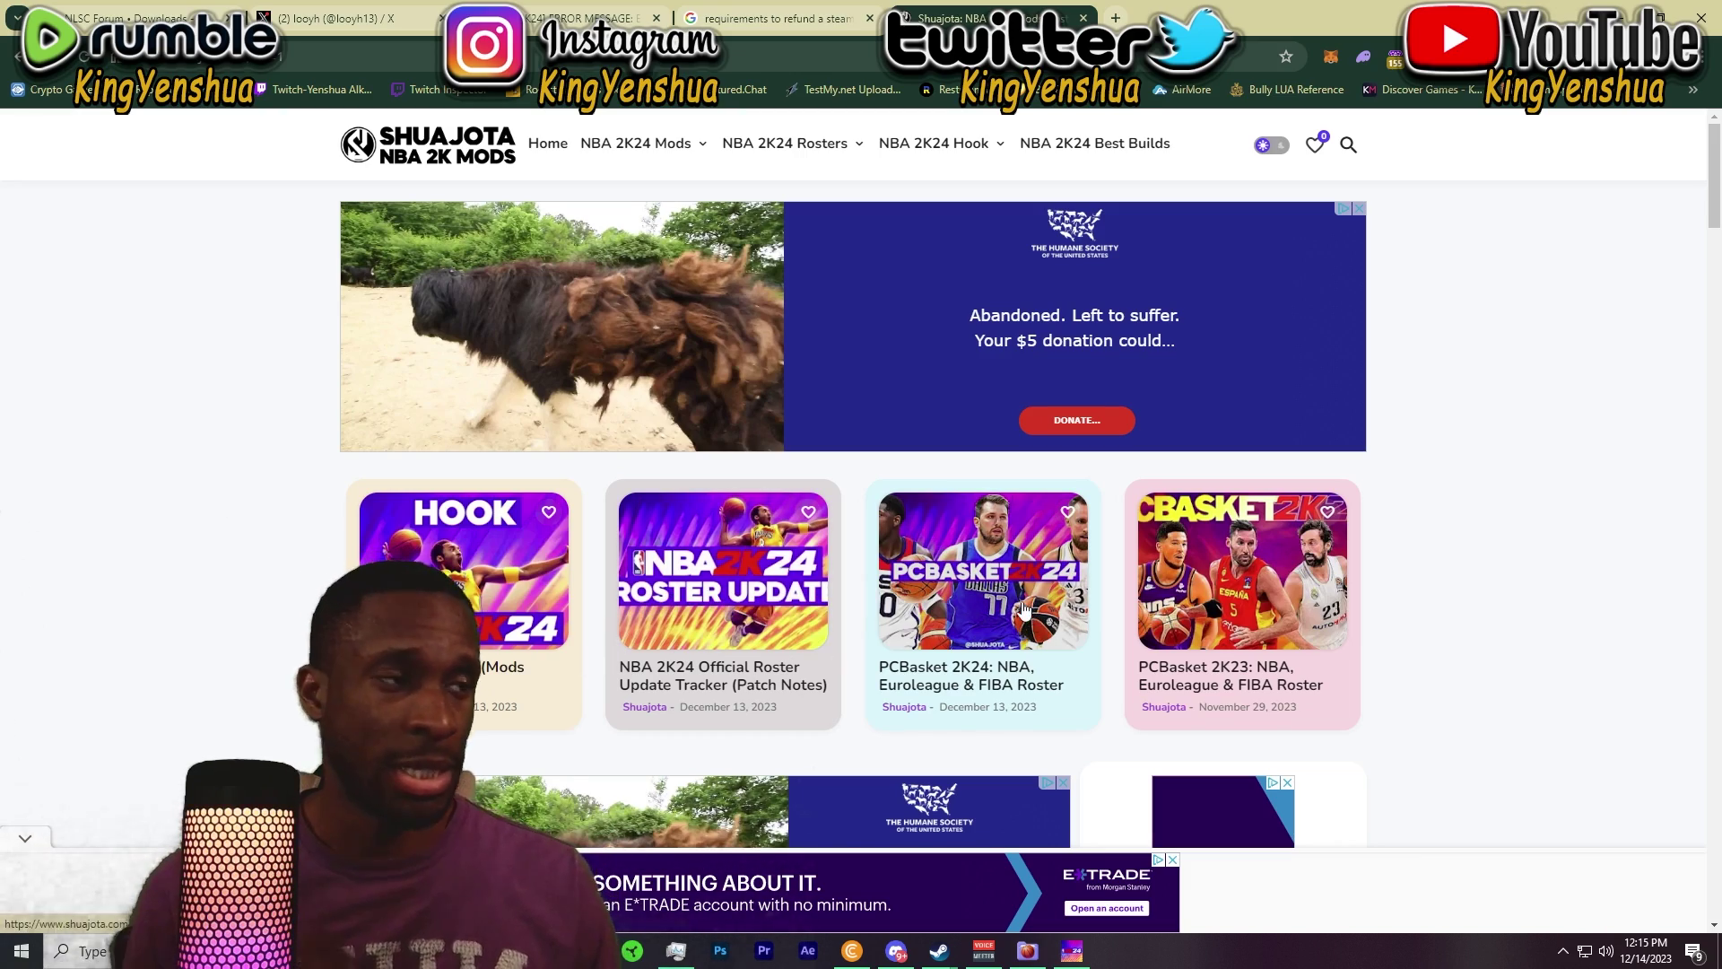
{"action": "scroll", "coordinate": [1024, 610], "scroll_direction": "down", "scroll_amount": 15}
{"action": "scroll", "coordinate": [977, 590], "scroll_direction": "up", "scroll_amount": 3}
{"action": "scroll", "coordinate": [978, 590], "scroll_direction": "down", "scroll_amount": 3}
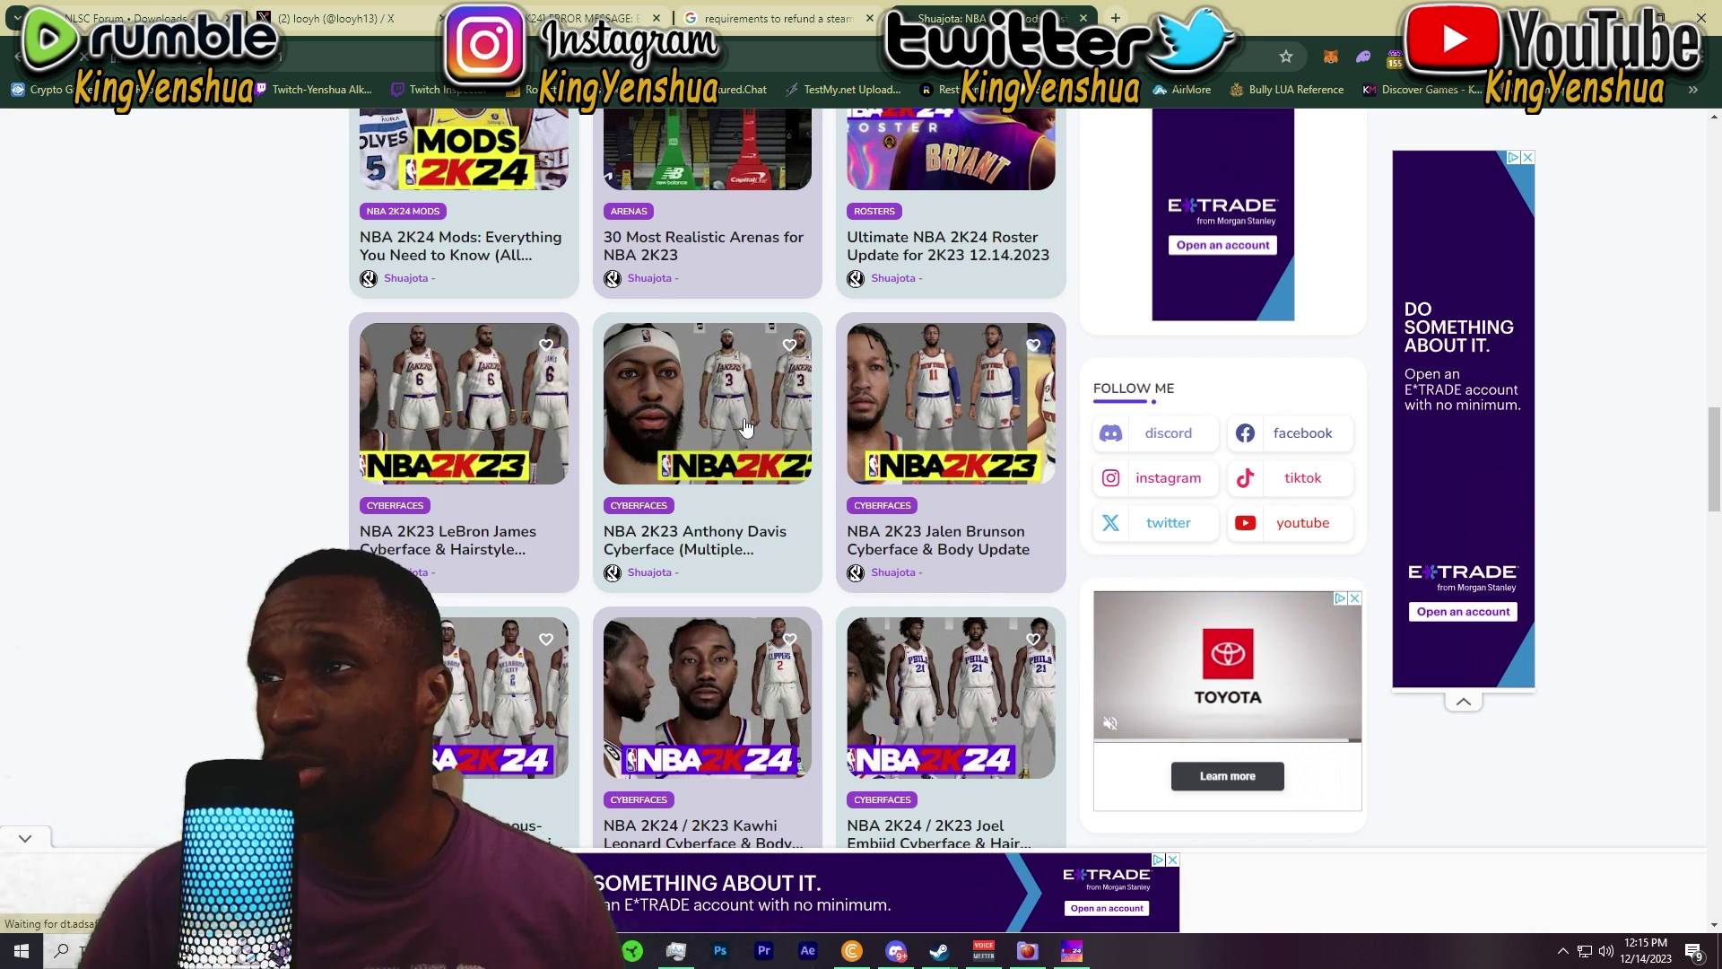
Step: Download '23 - AD FACE.zip' from MEGA through the Anthony Davis cyberface post's link
{"action": "left_click", "coordinate": [745, 428]}
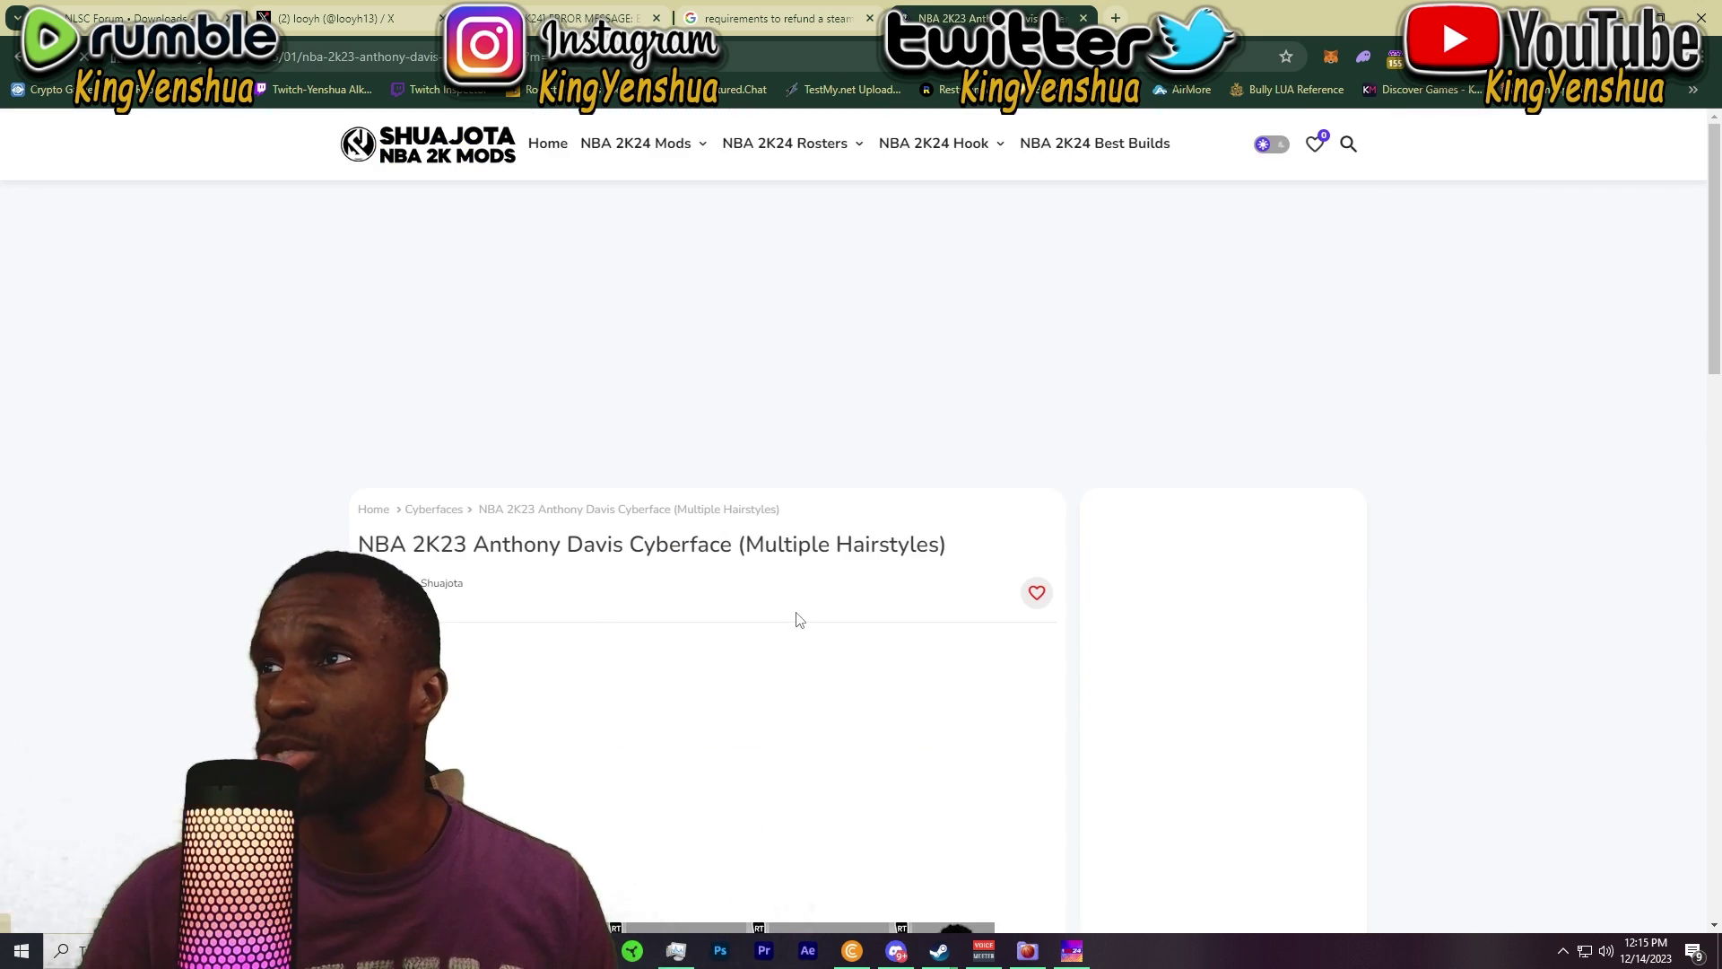
{"action": "scroll", "coordinate": [1009, 689], "scroll_direction": "down", "scroll_amount": 10}
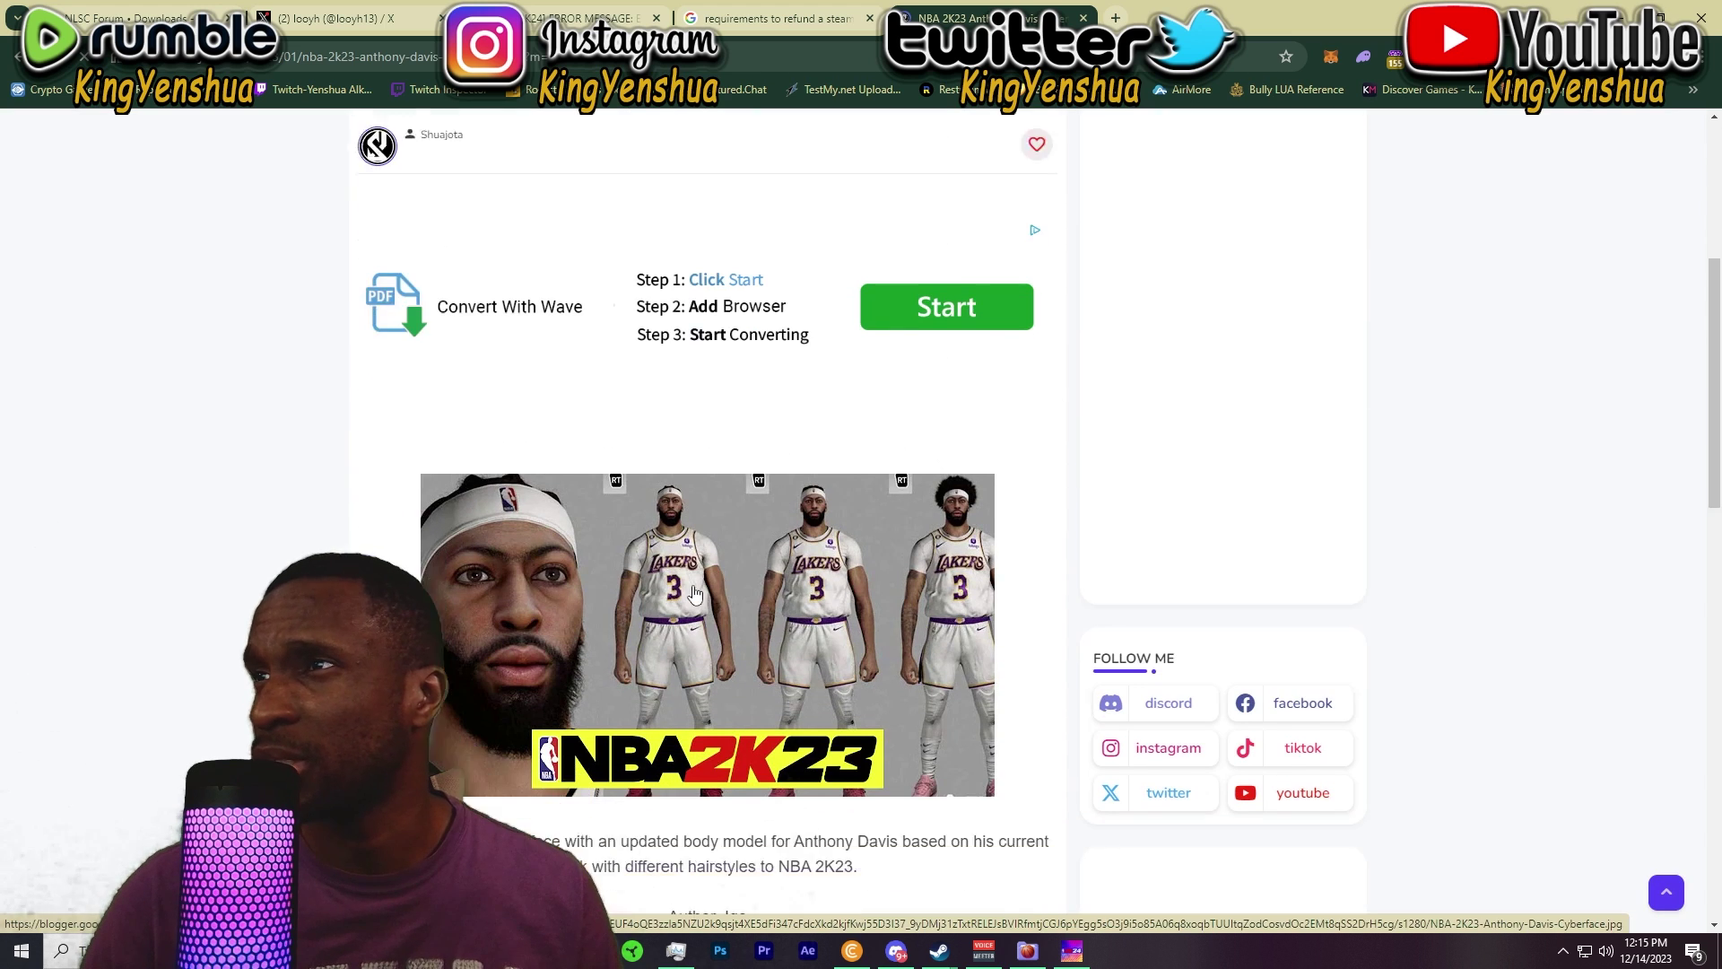
{"action": "scroll", "coordinate": [729, 525], "scroll_direction": "down", "scroll_amount": 3}
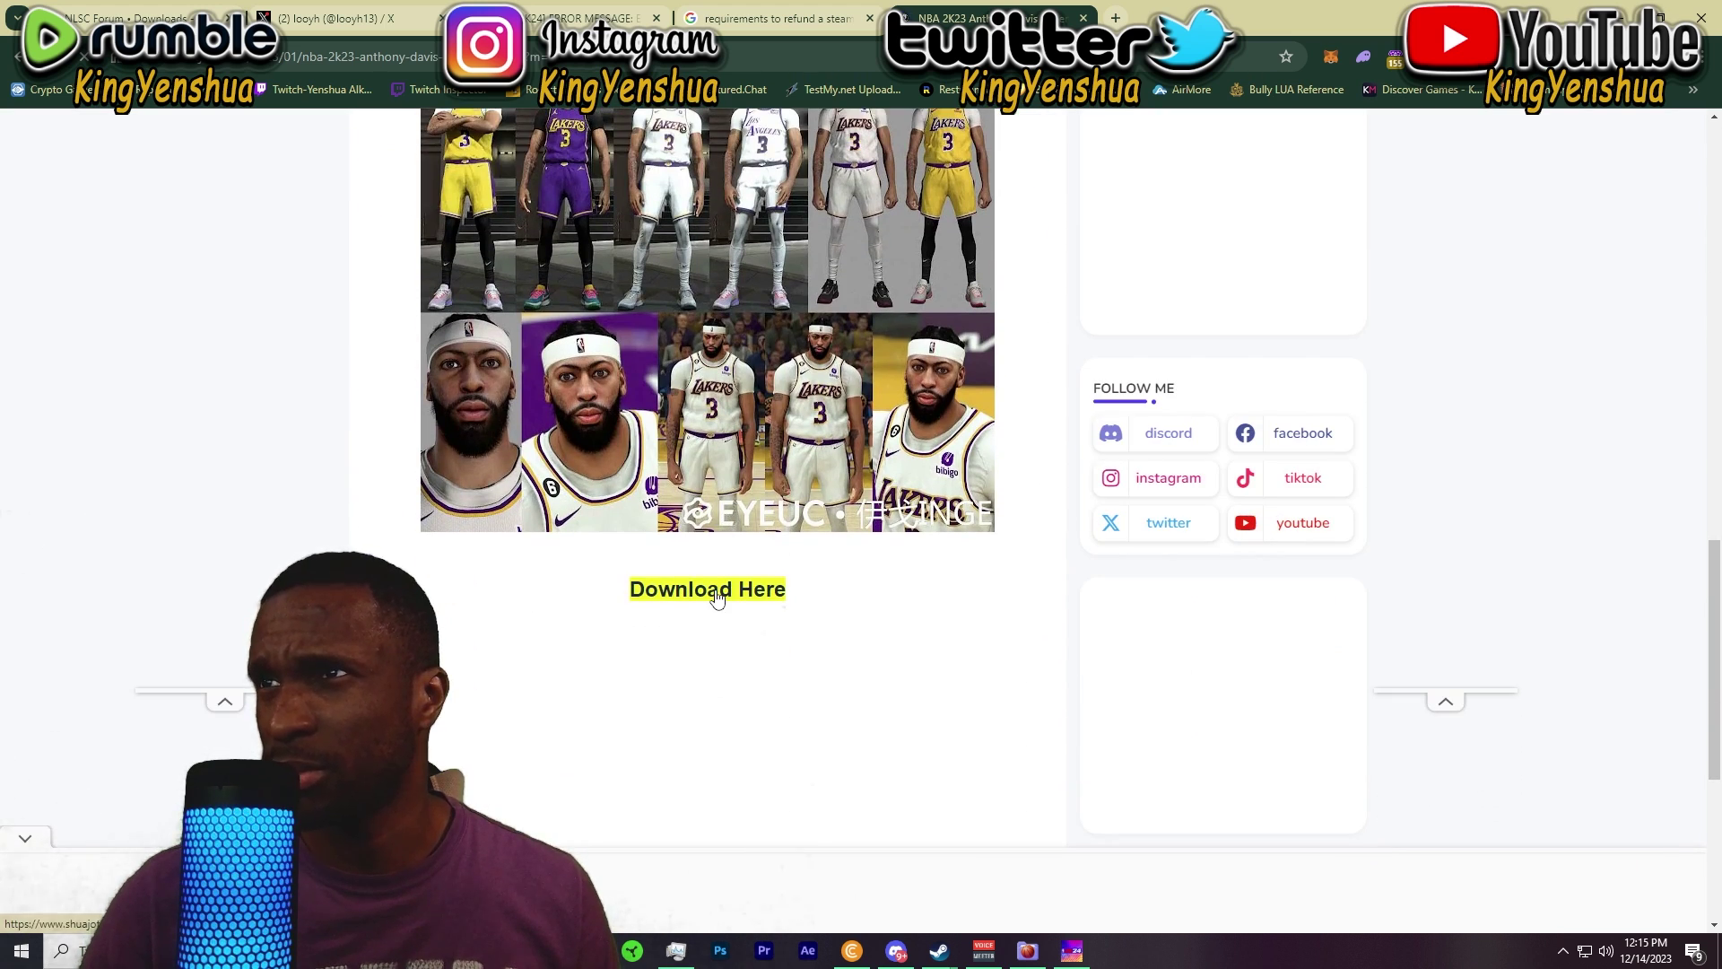
{"action": "left_click", "coordinate": [723, 591]}
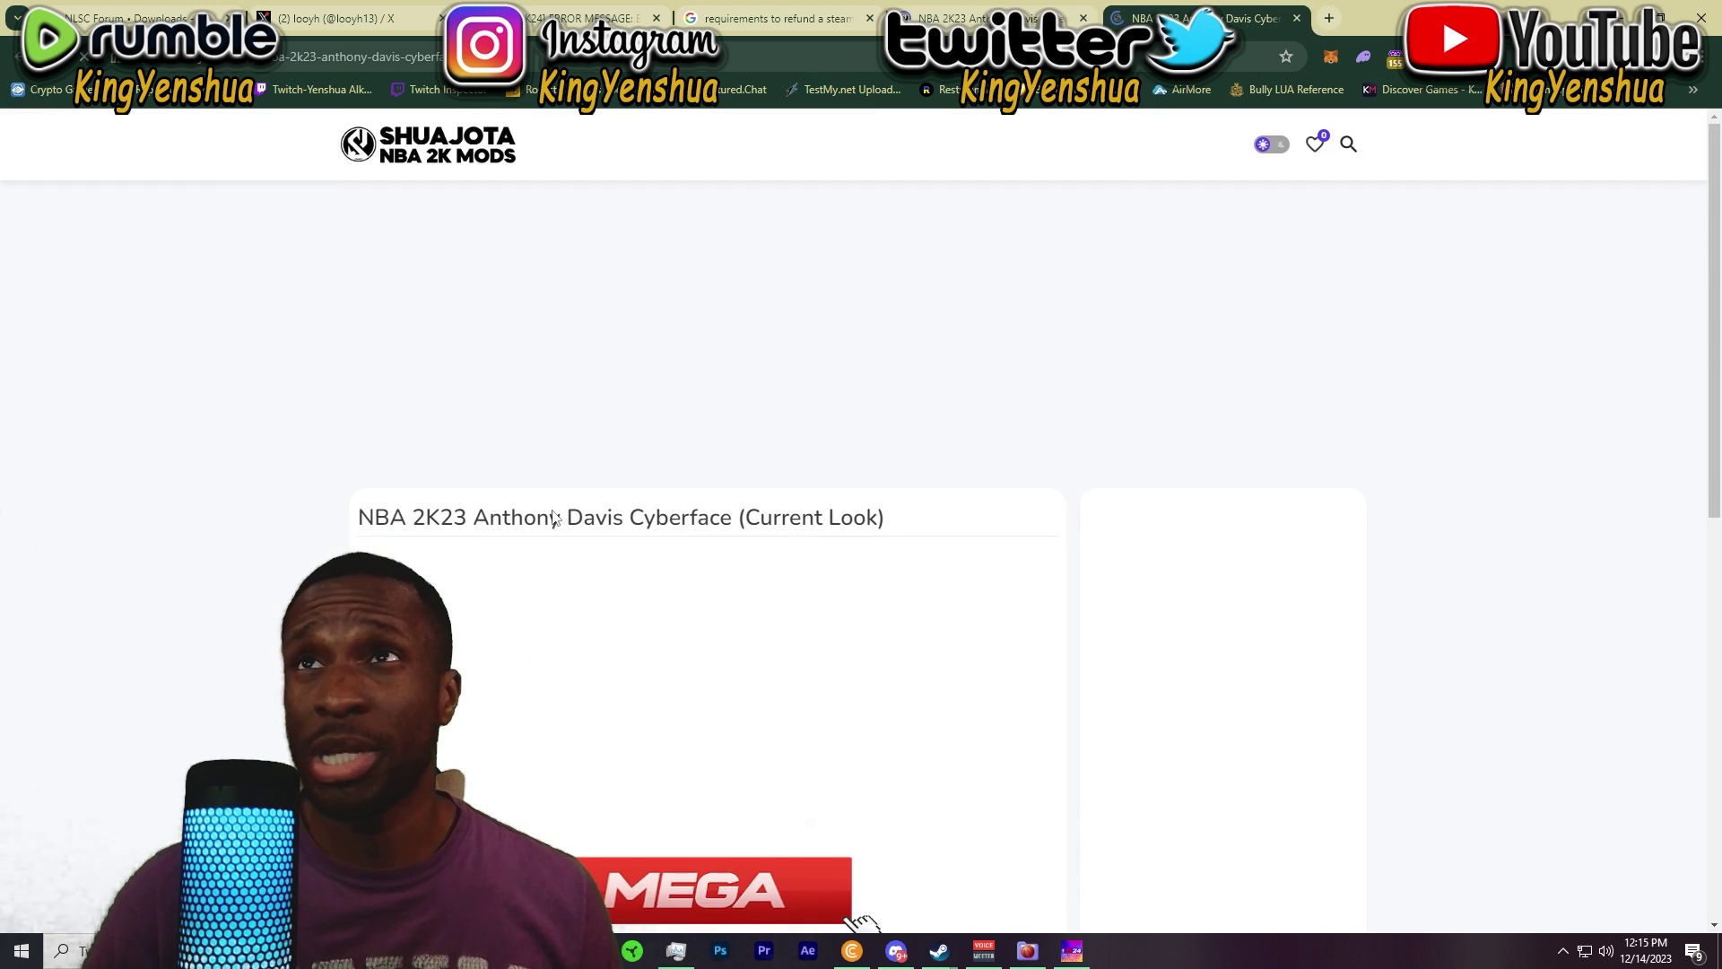
{"action": "scroll", "coordinate": [741, 670], "scroll_direction": "down", "scroll_amount": 5}
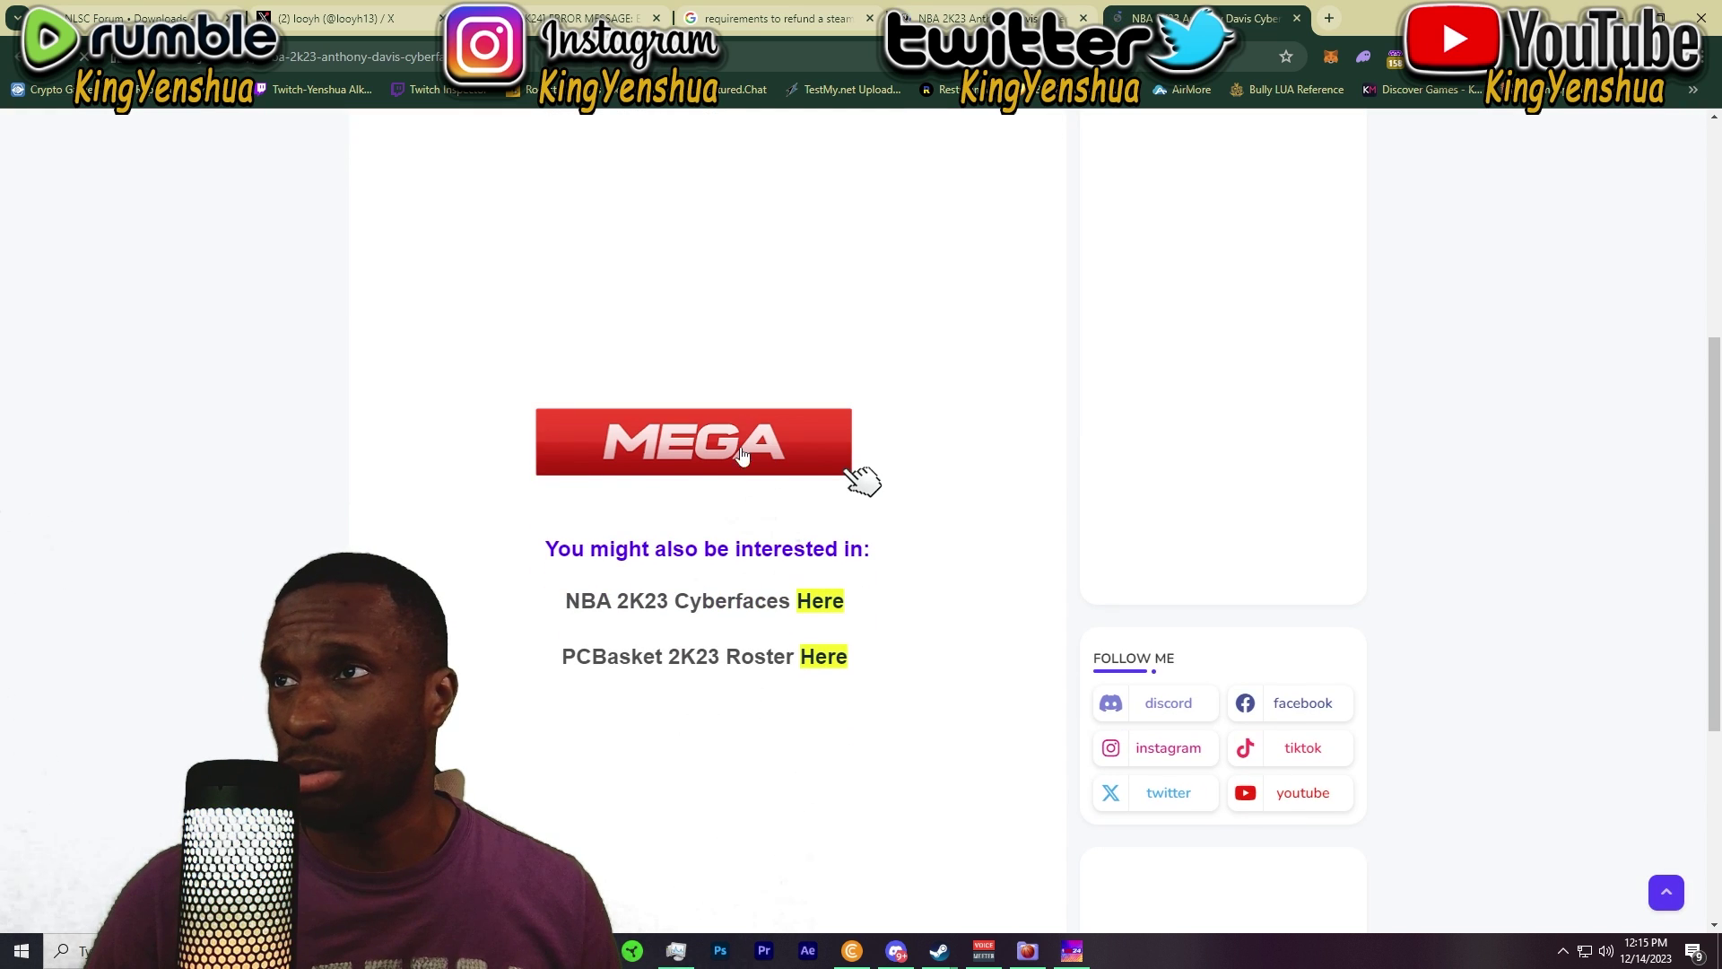
{"action": "left_click", "coordinate": [704, 447]}
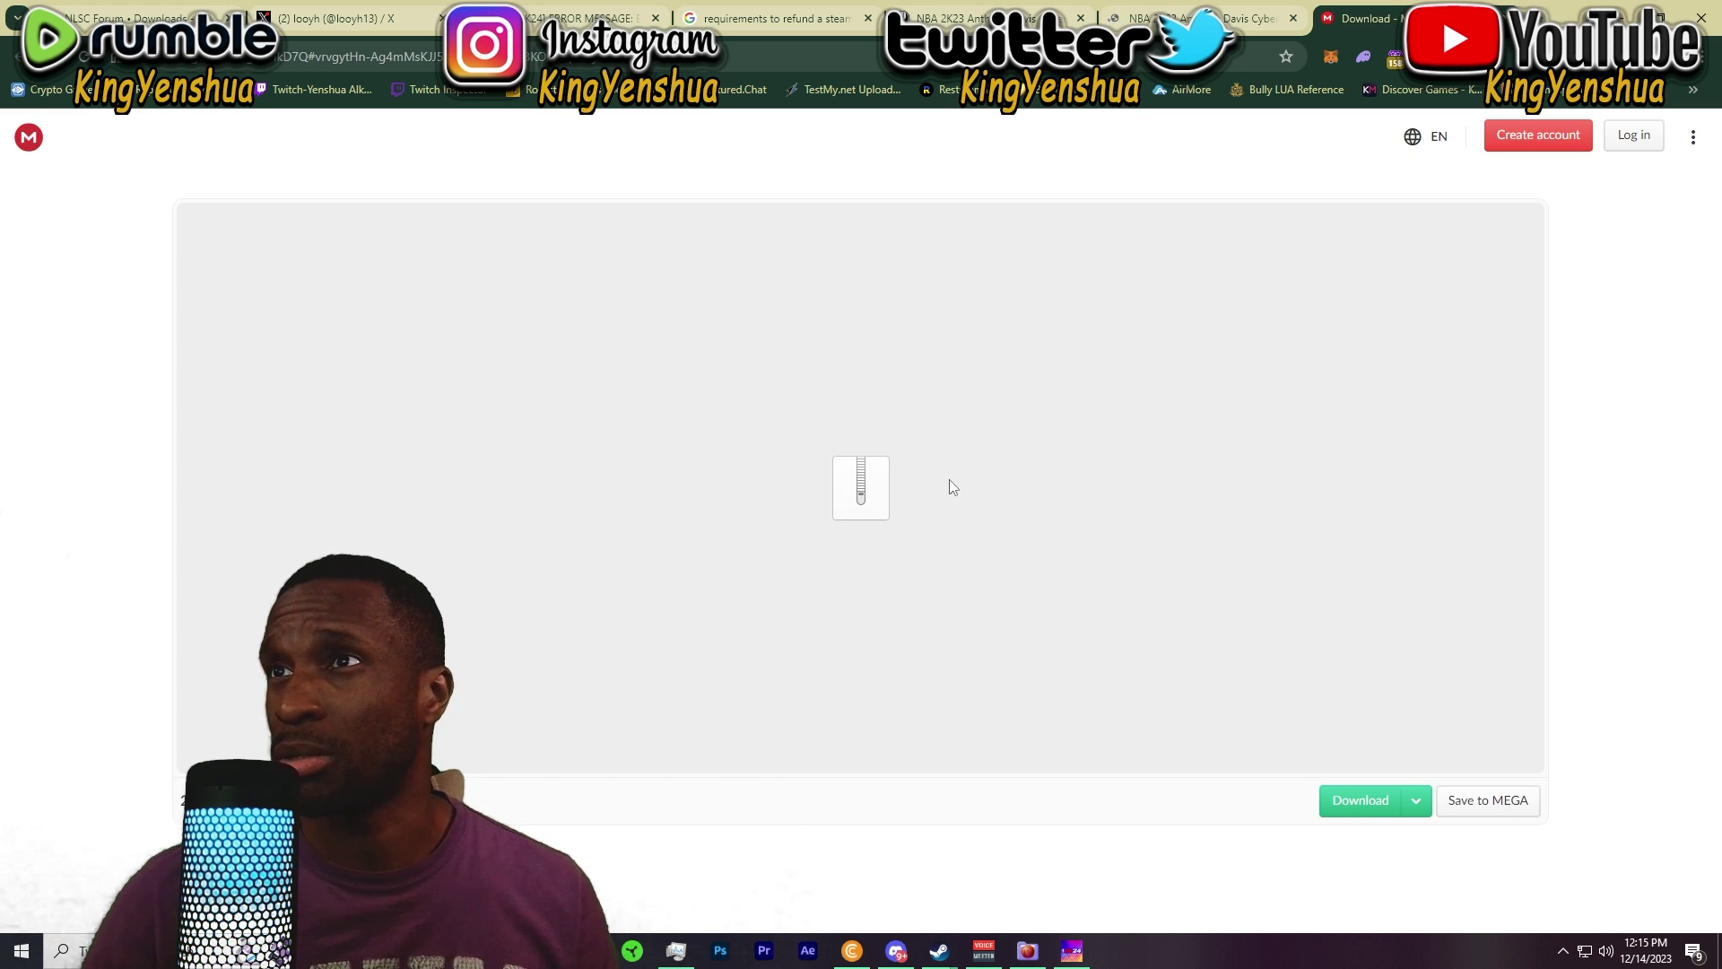
{"action": "left_click", "coordinate": [1361, 801]}
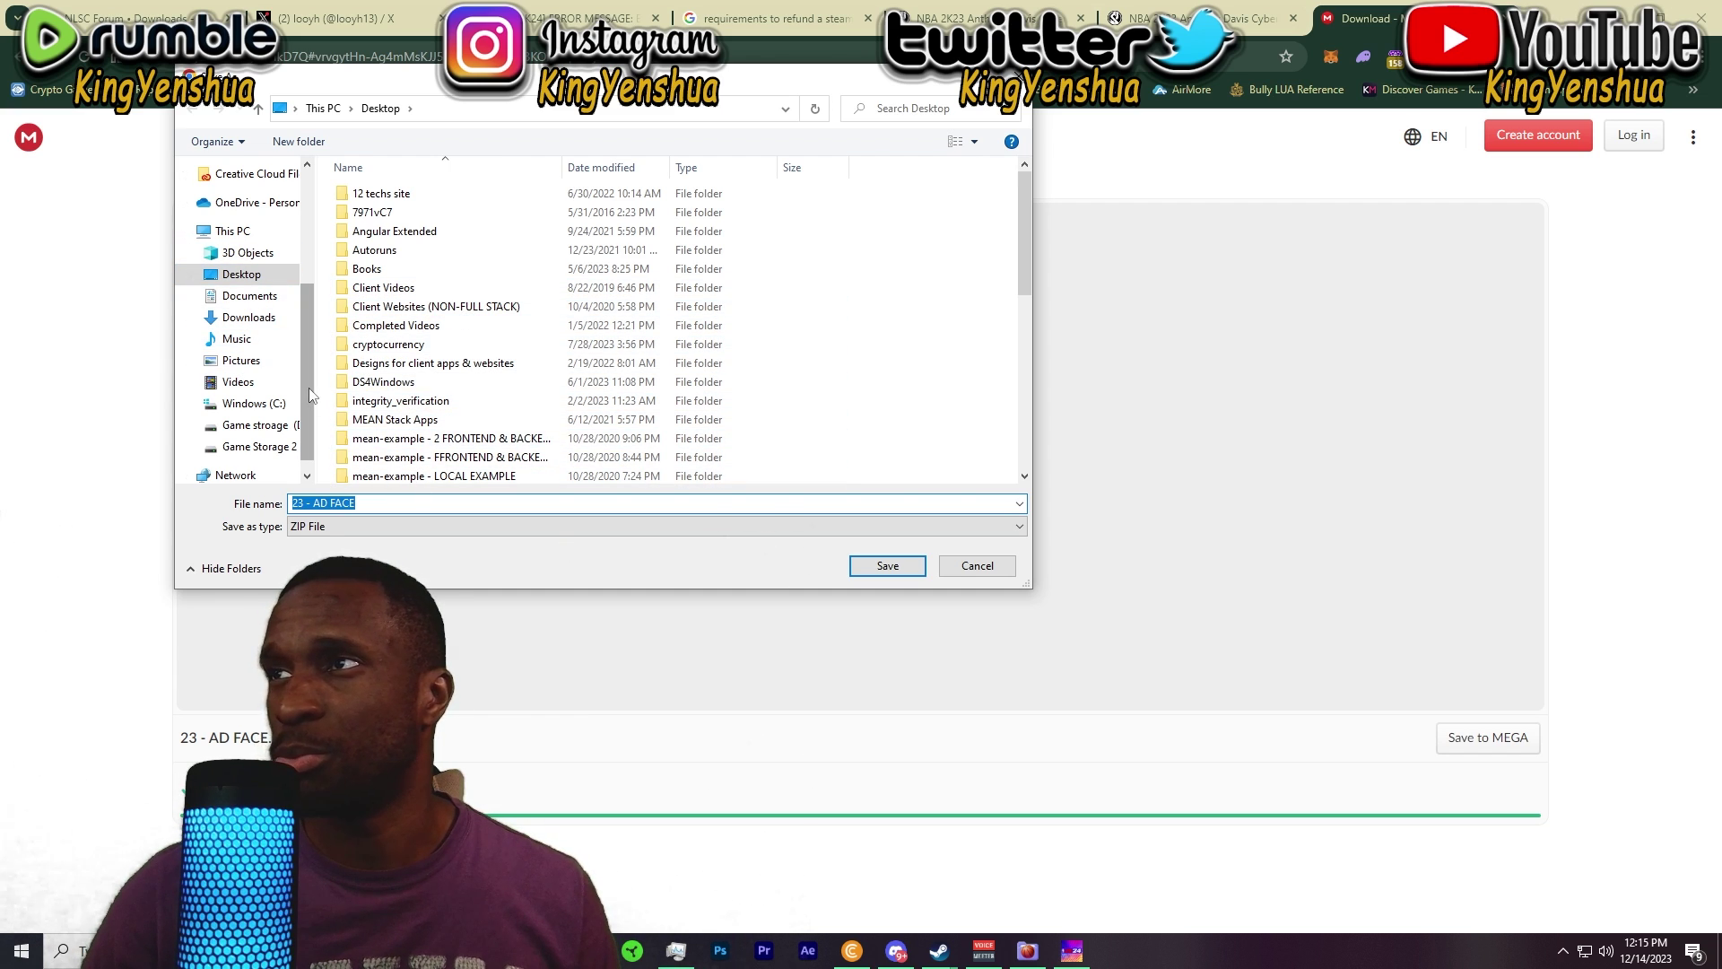
Step: Browse the save dialog to D:\Steam Games\steamapps\common\NBA 2K24
{"action": "scroll", "coordinate": [256, 376], "scroll_direction": "down", "scroll_amount": 1}
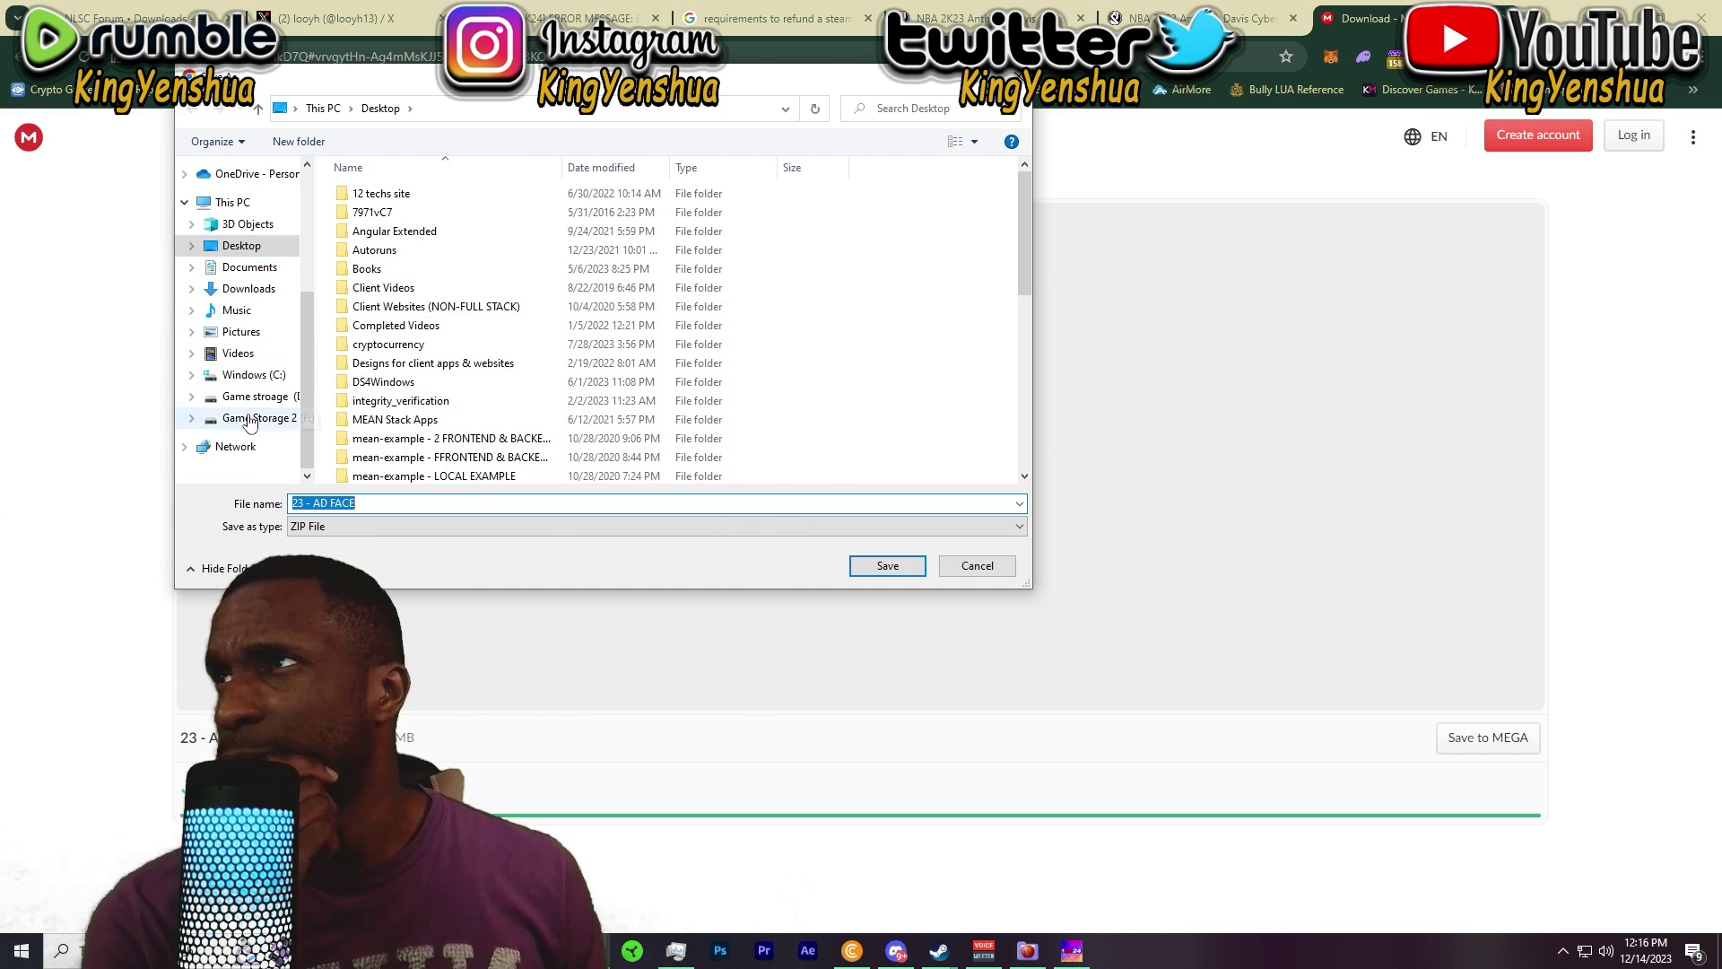
{"action": "left_click", "coordinate": [253, 397]}
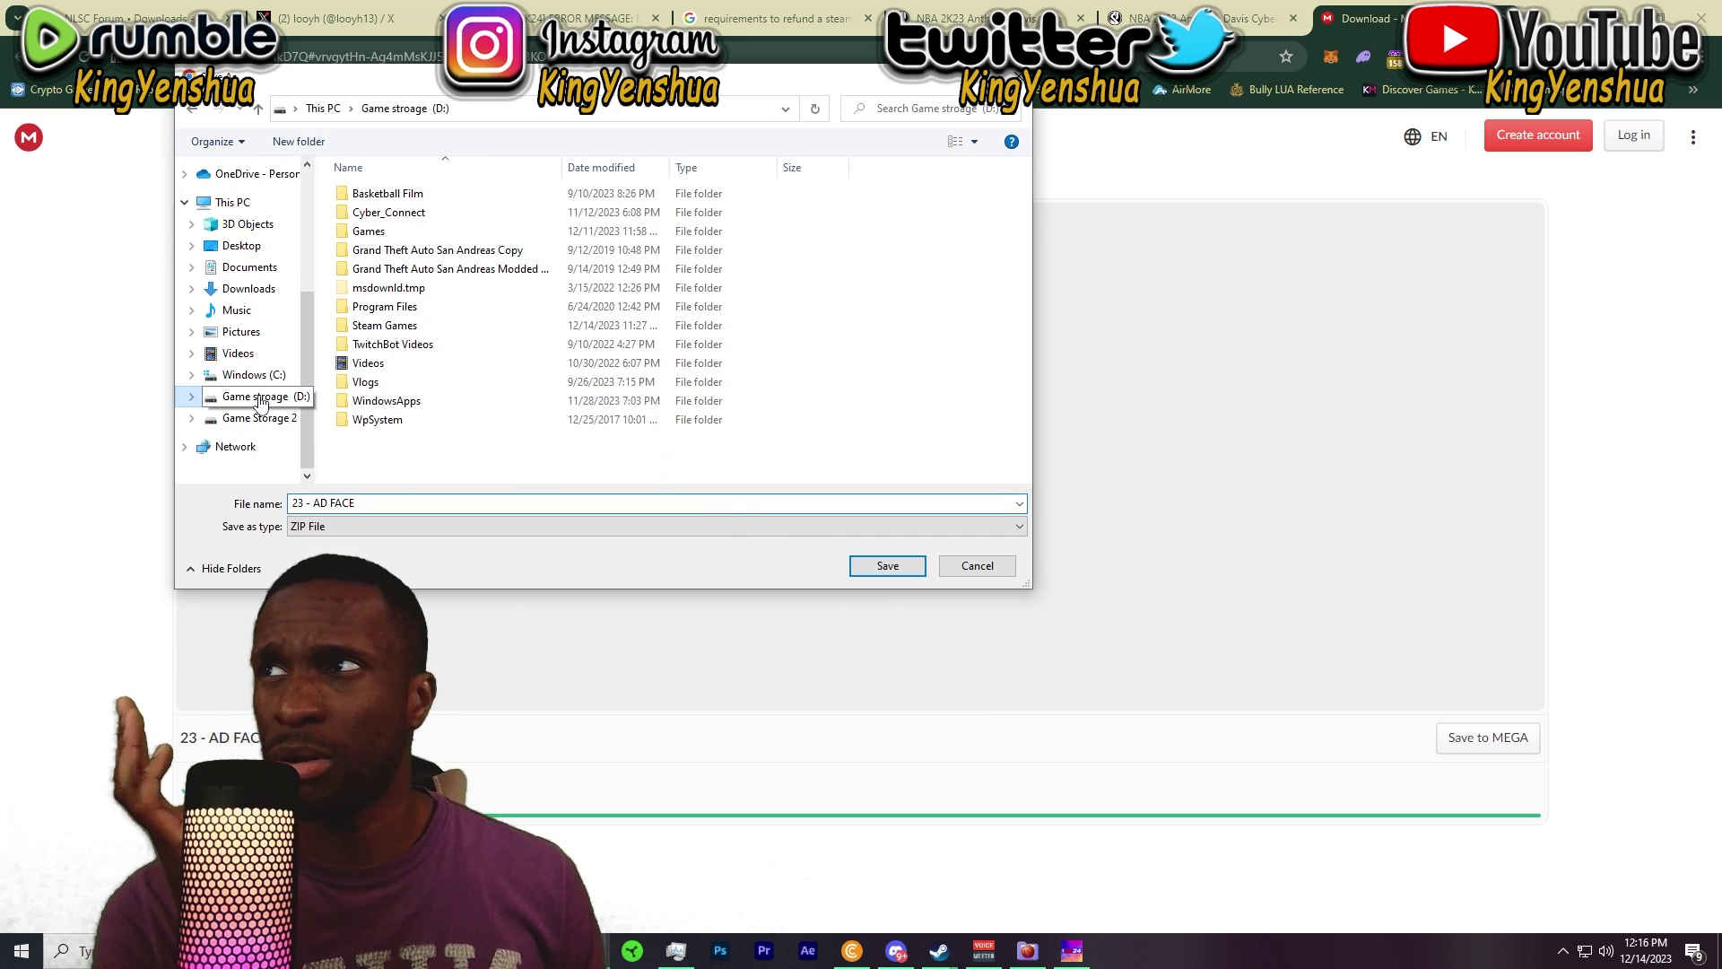
{"action": "double_click", "coordinate": [411, 326]}
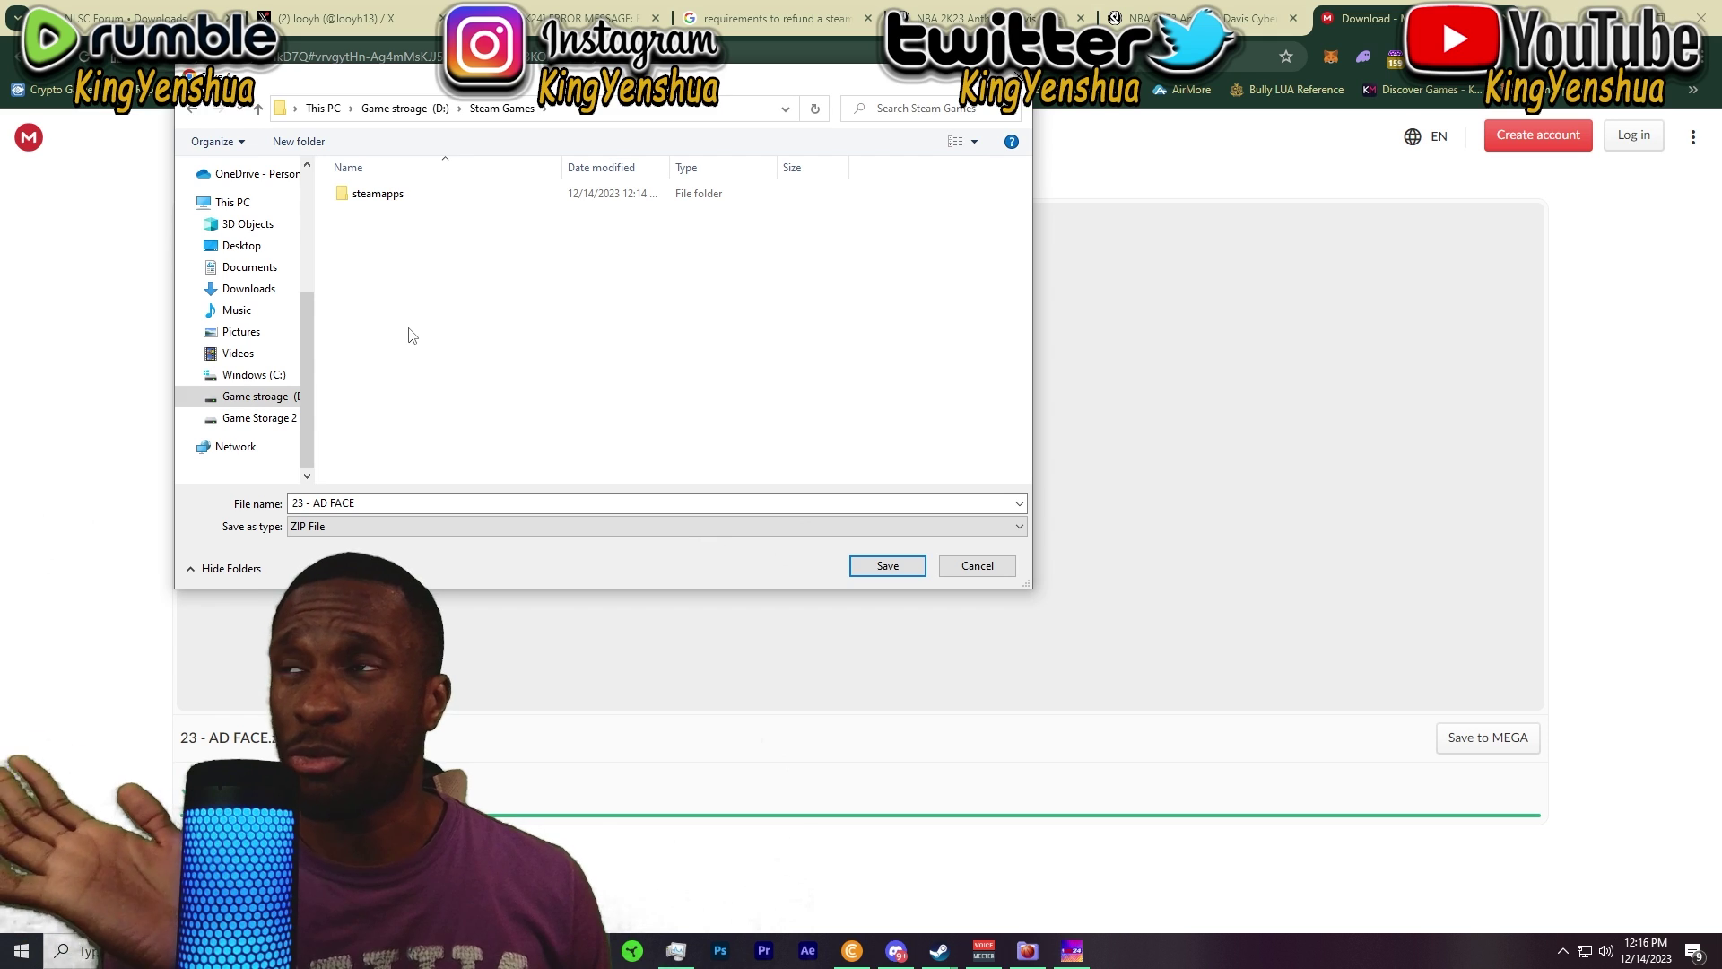
{"action": "double_click", "coordinate": [398, 198]}
{"action": "double_click", "coordinate": [390, 193]}
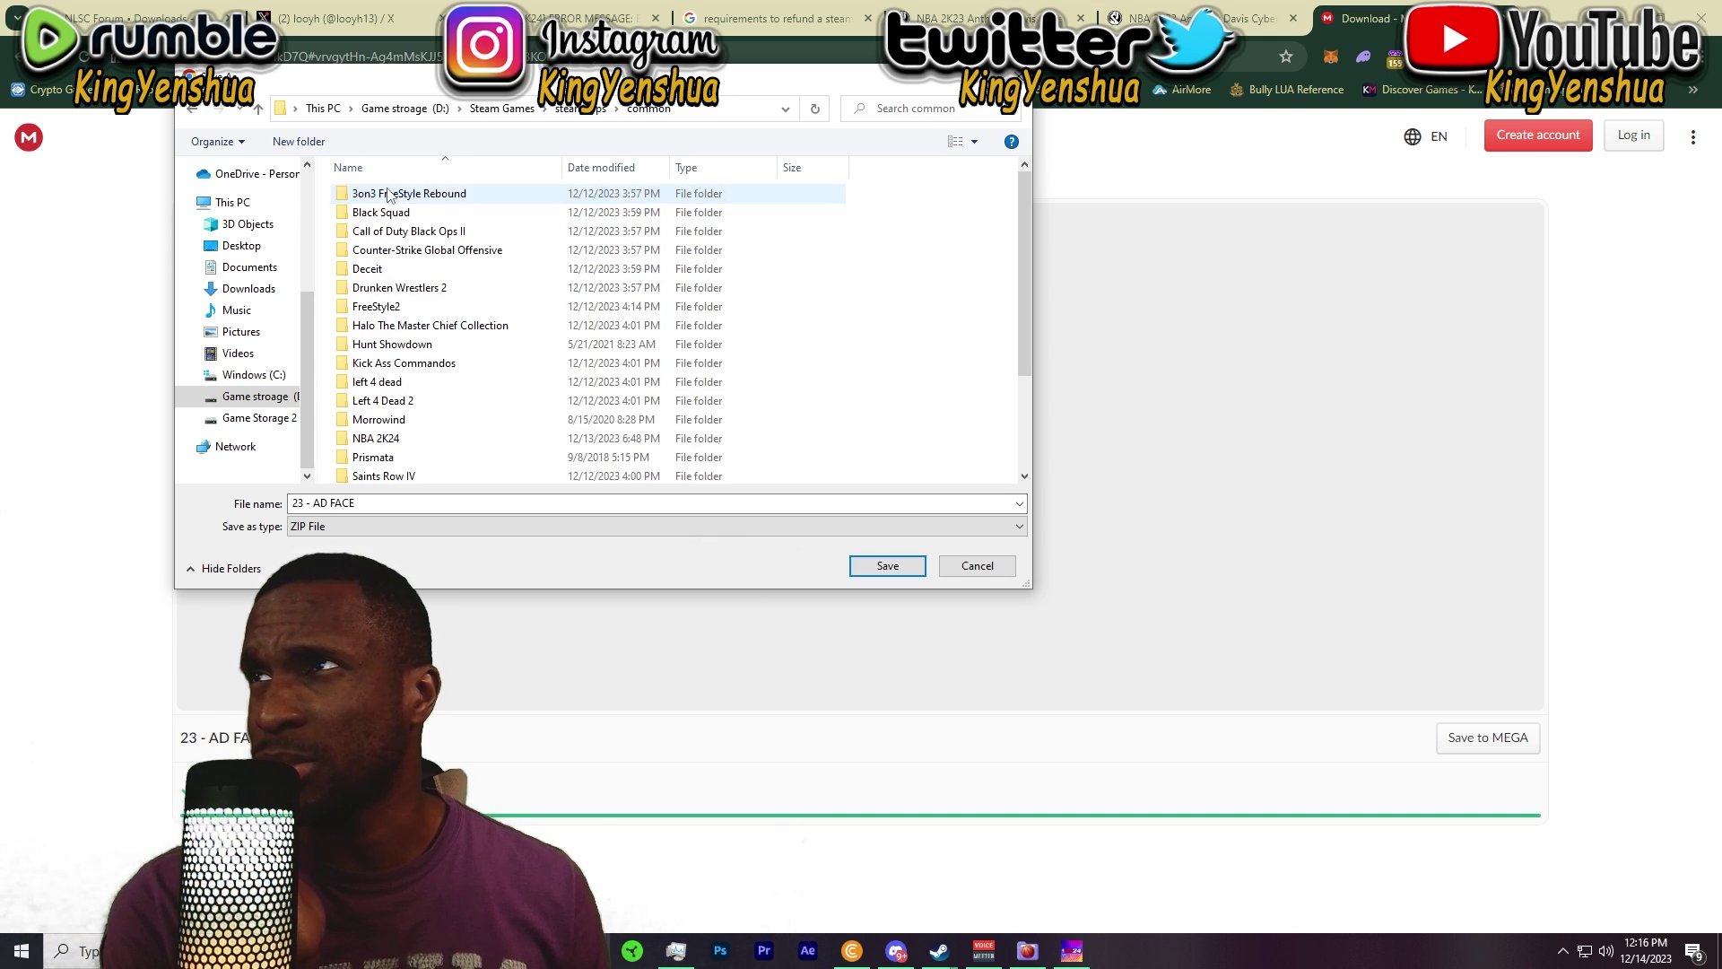
{"action": "scroll", "coordinate": [500, 415], "scroll_direction": "down", "scroll_amount": 3}
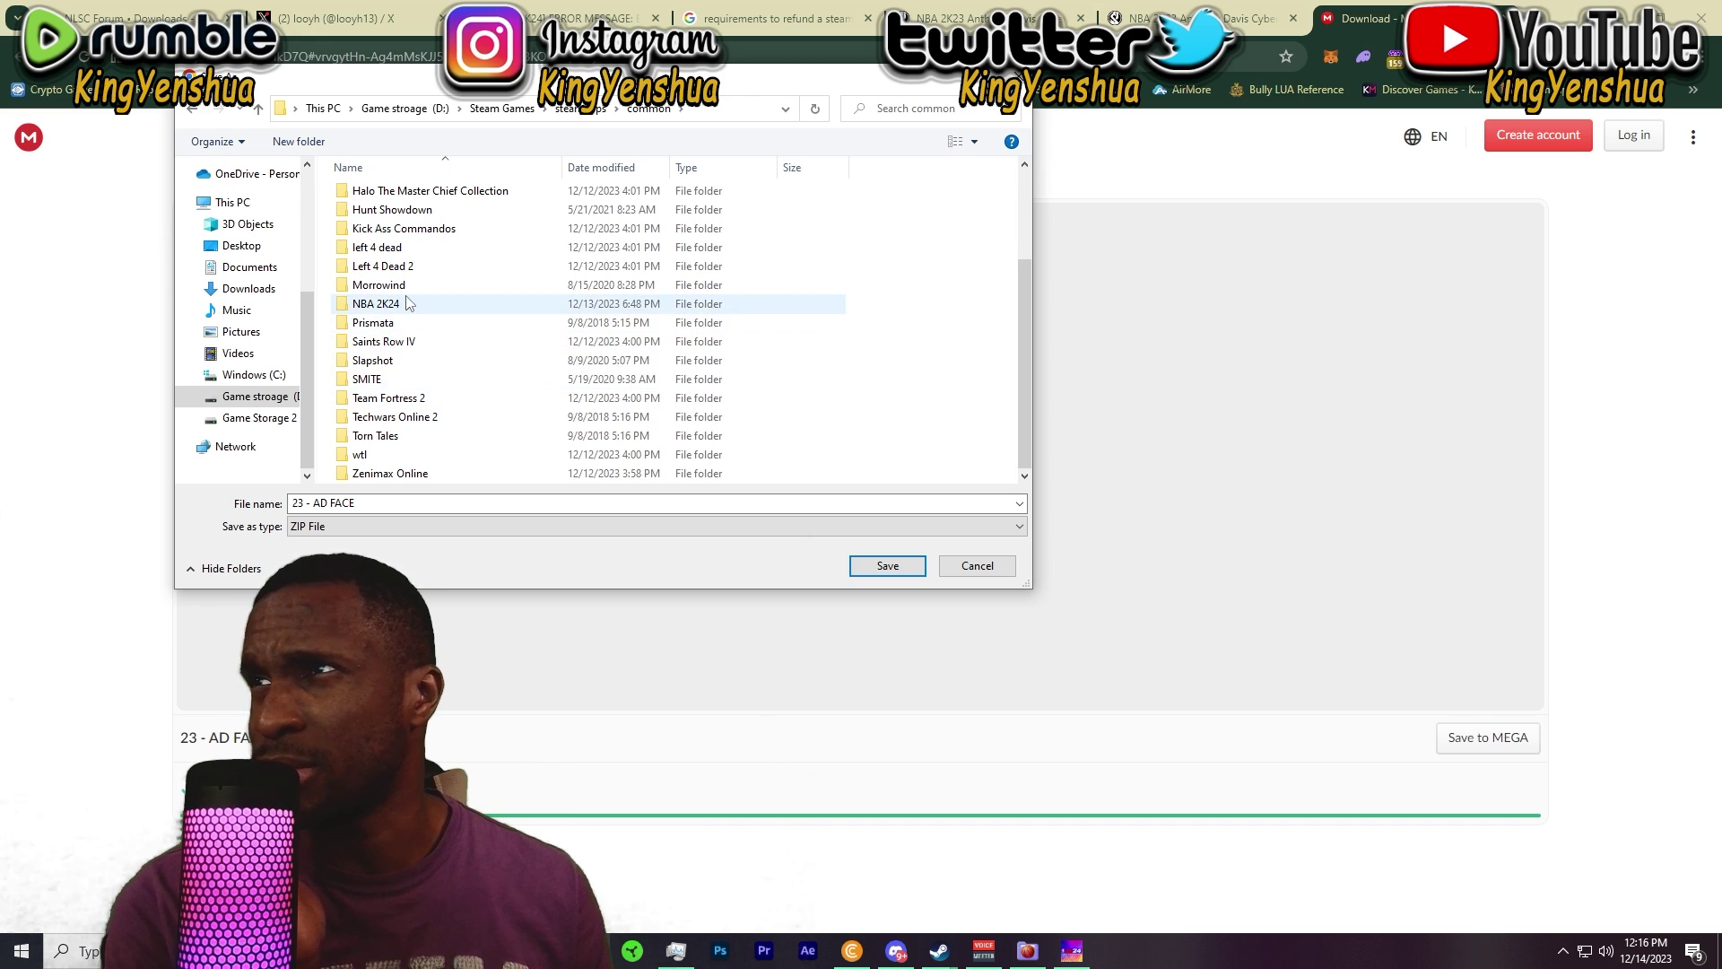
{"action": "double_click", "coordinate": [377, 303]}
Step: Create a new 'exports' folder inside NBA 2K24 and open it
{"action": "right_click", "coordinate": [459, 344]}
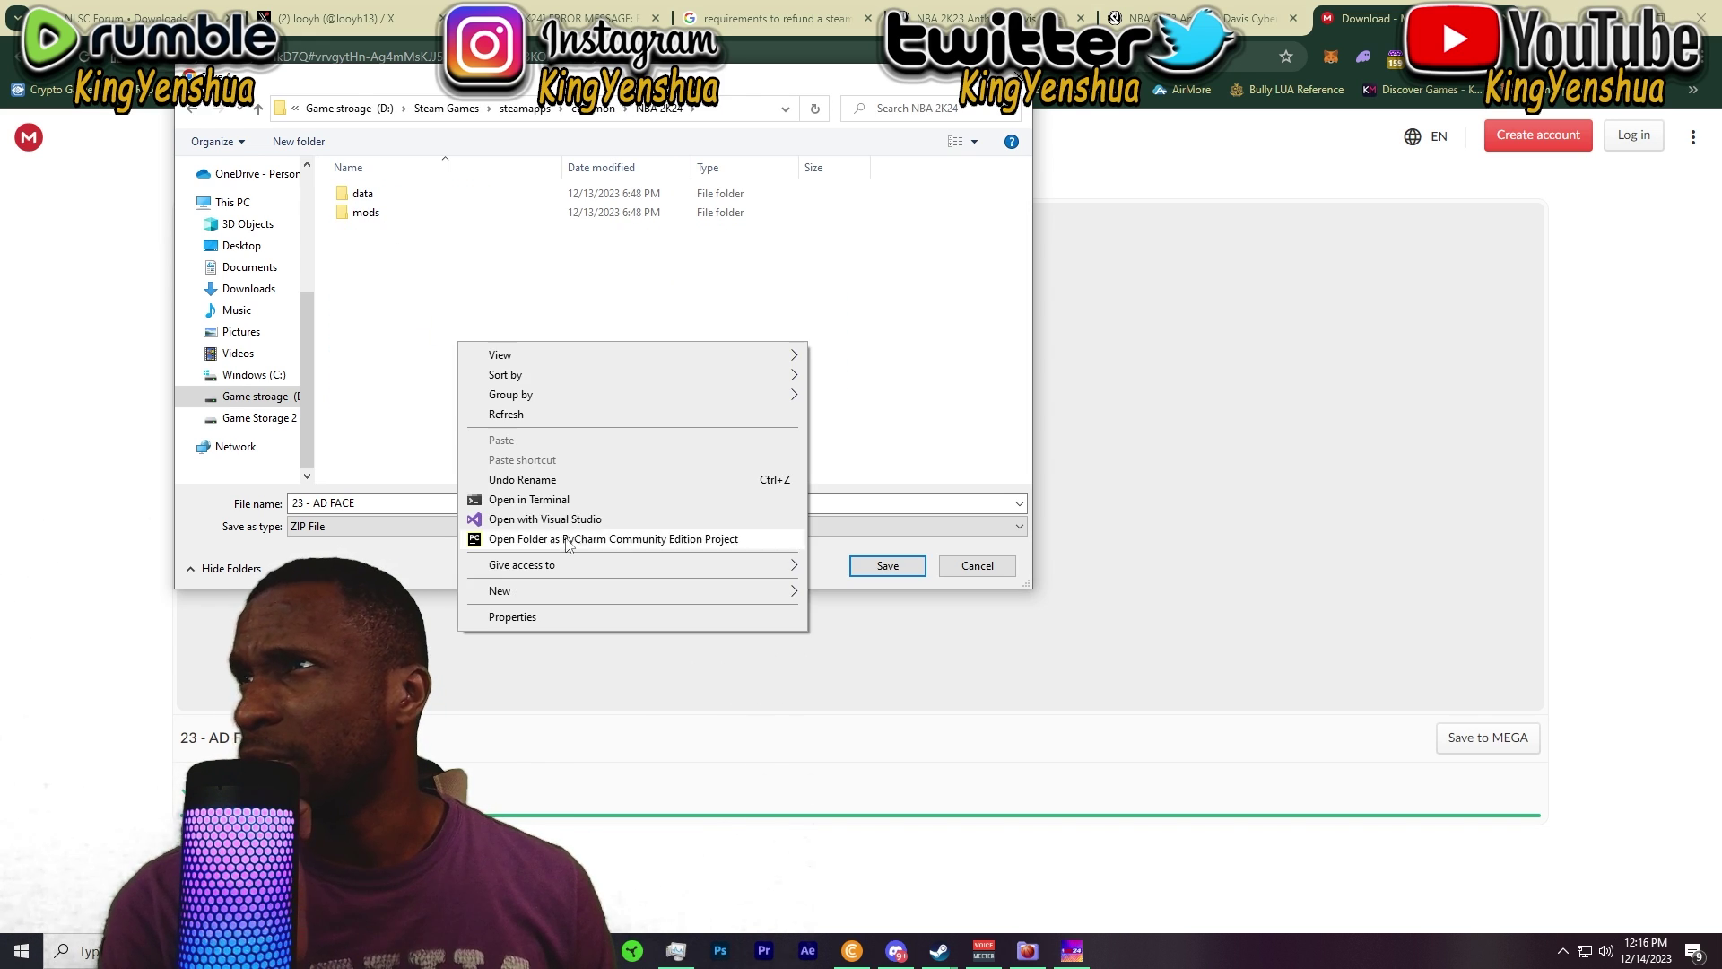
{"action": "mouse_move", "coordinate": [526, 590]}
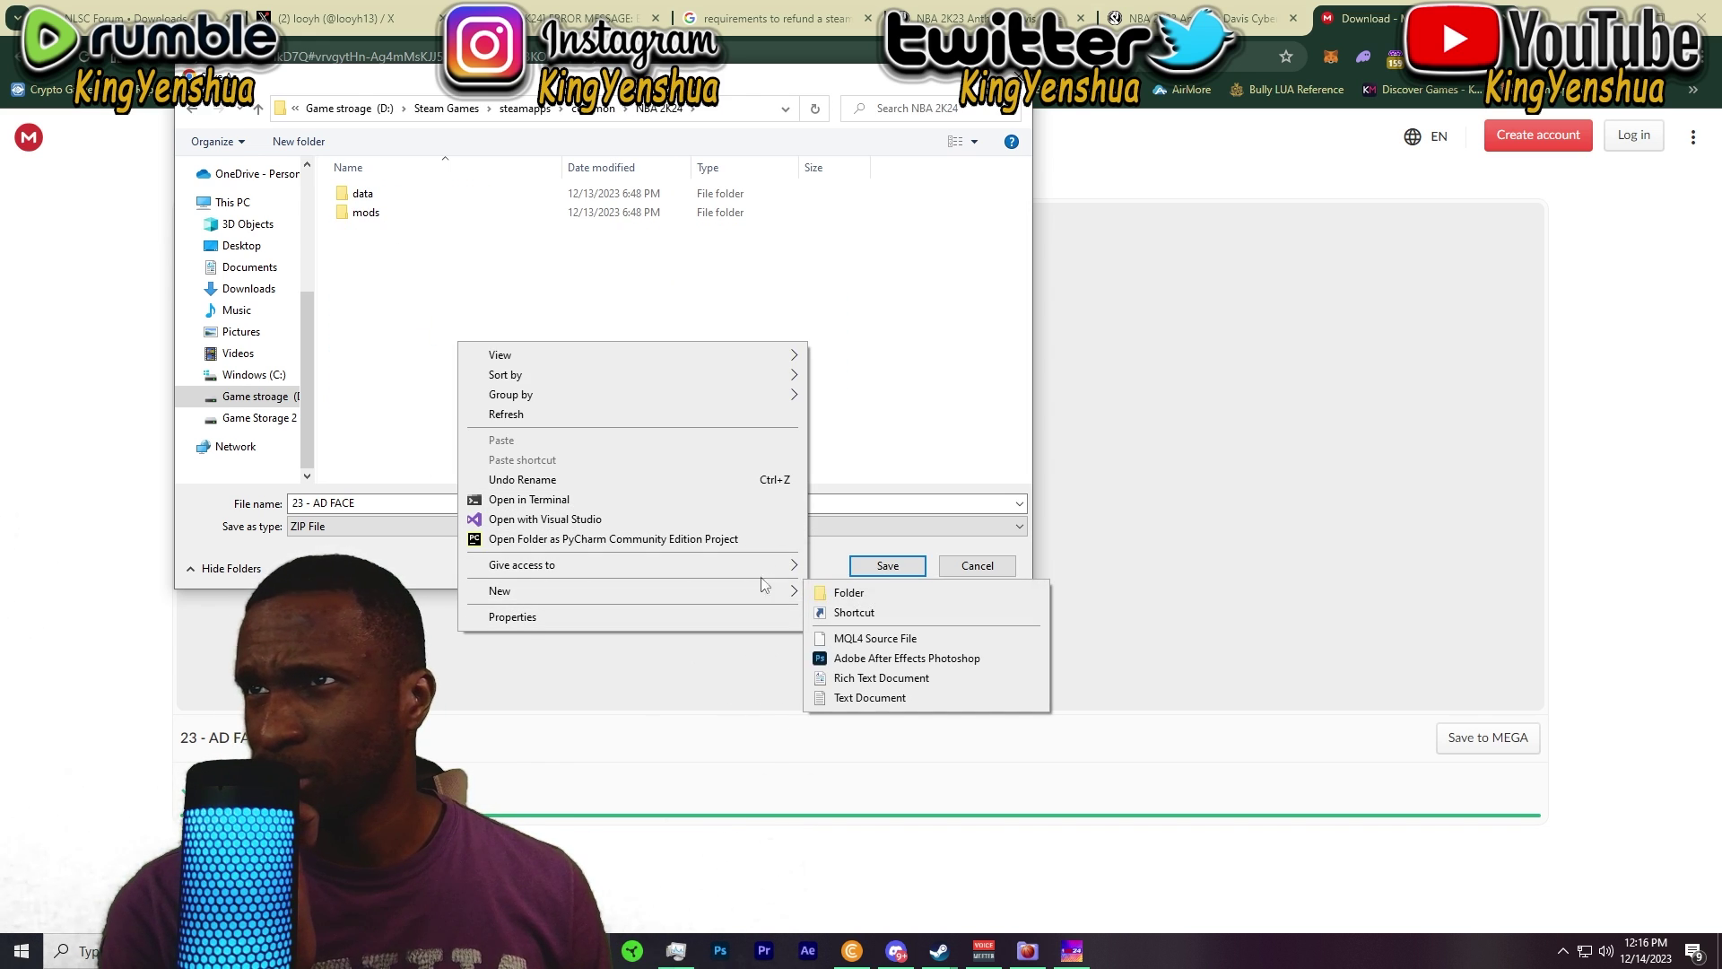
{"action": "left_click", "coordinate": [870, 594]}
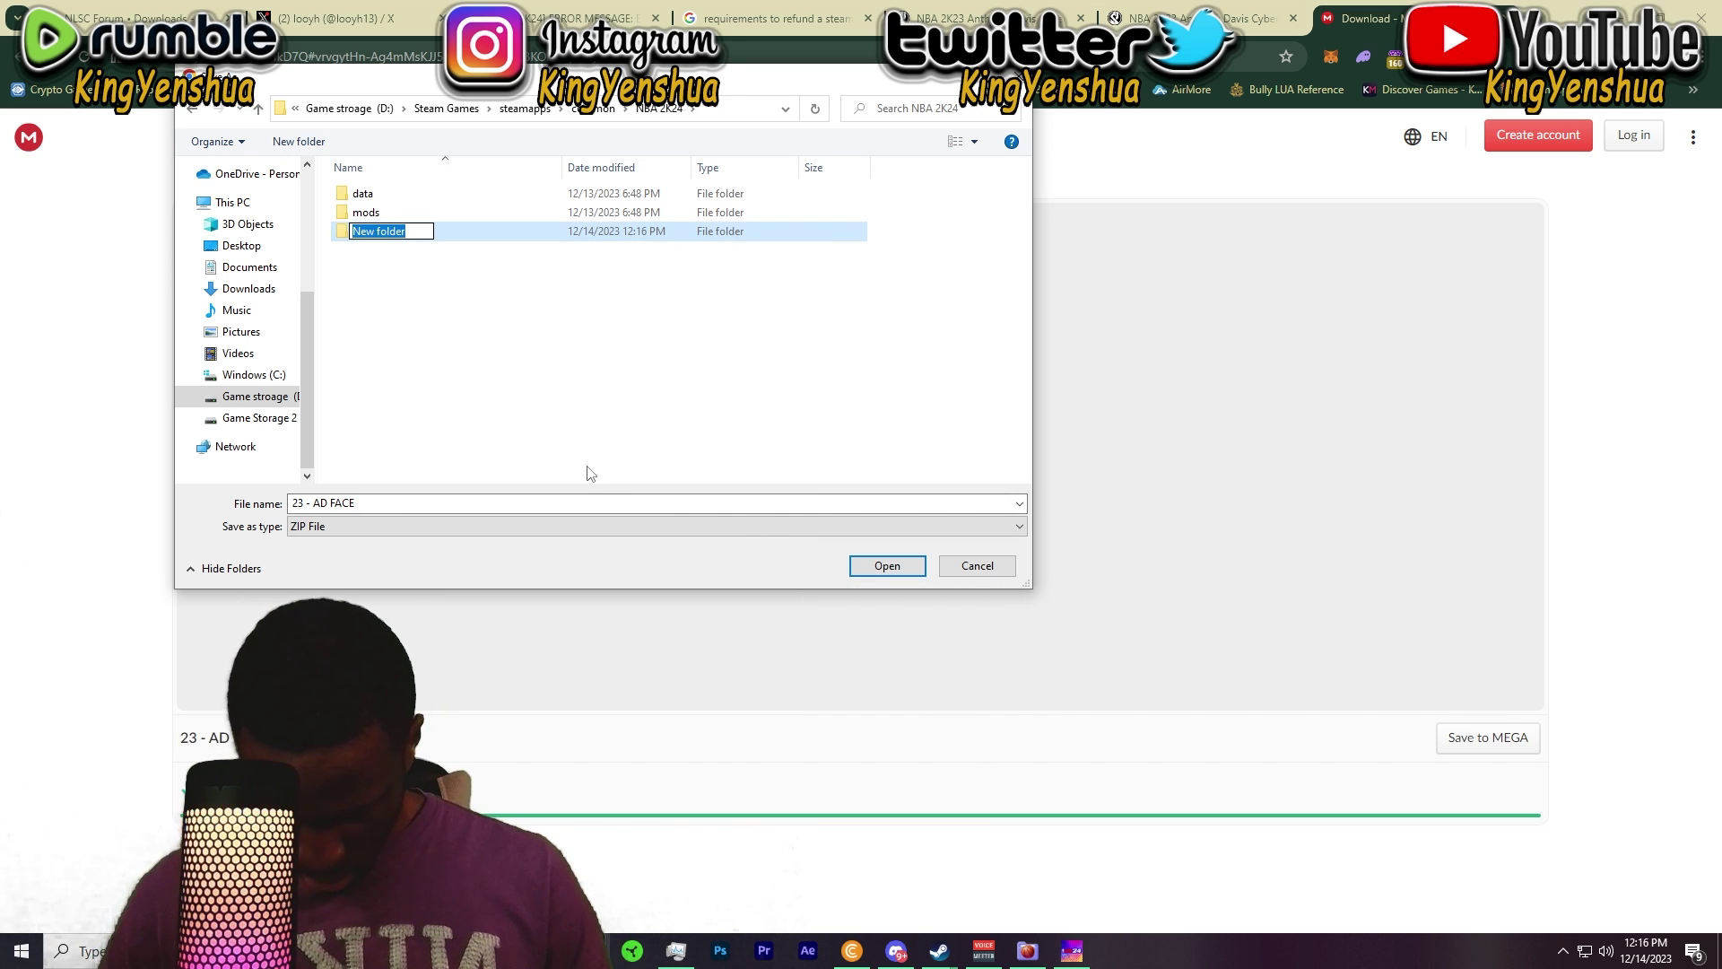
{"action": "type", "text": "exports"}
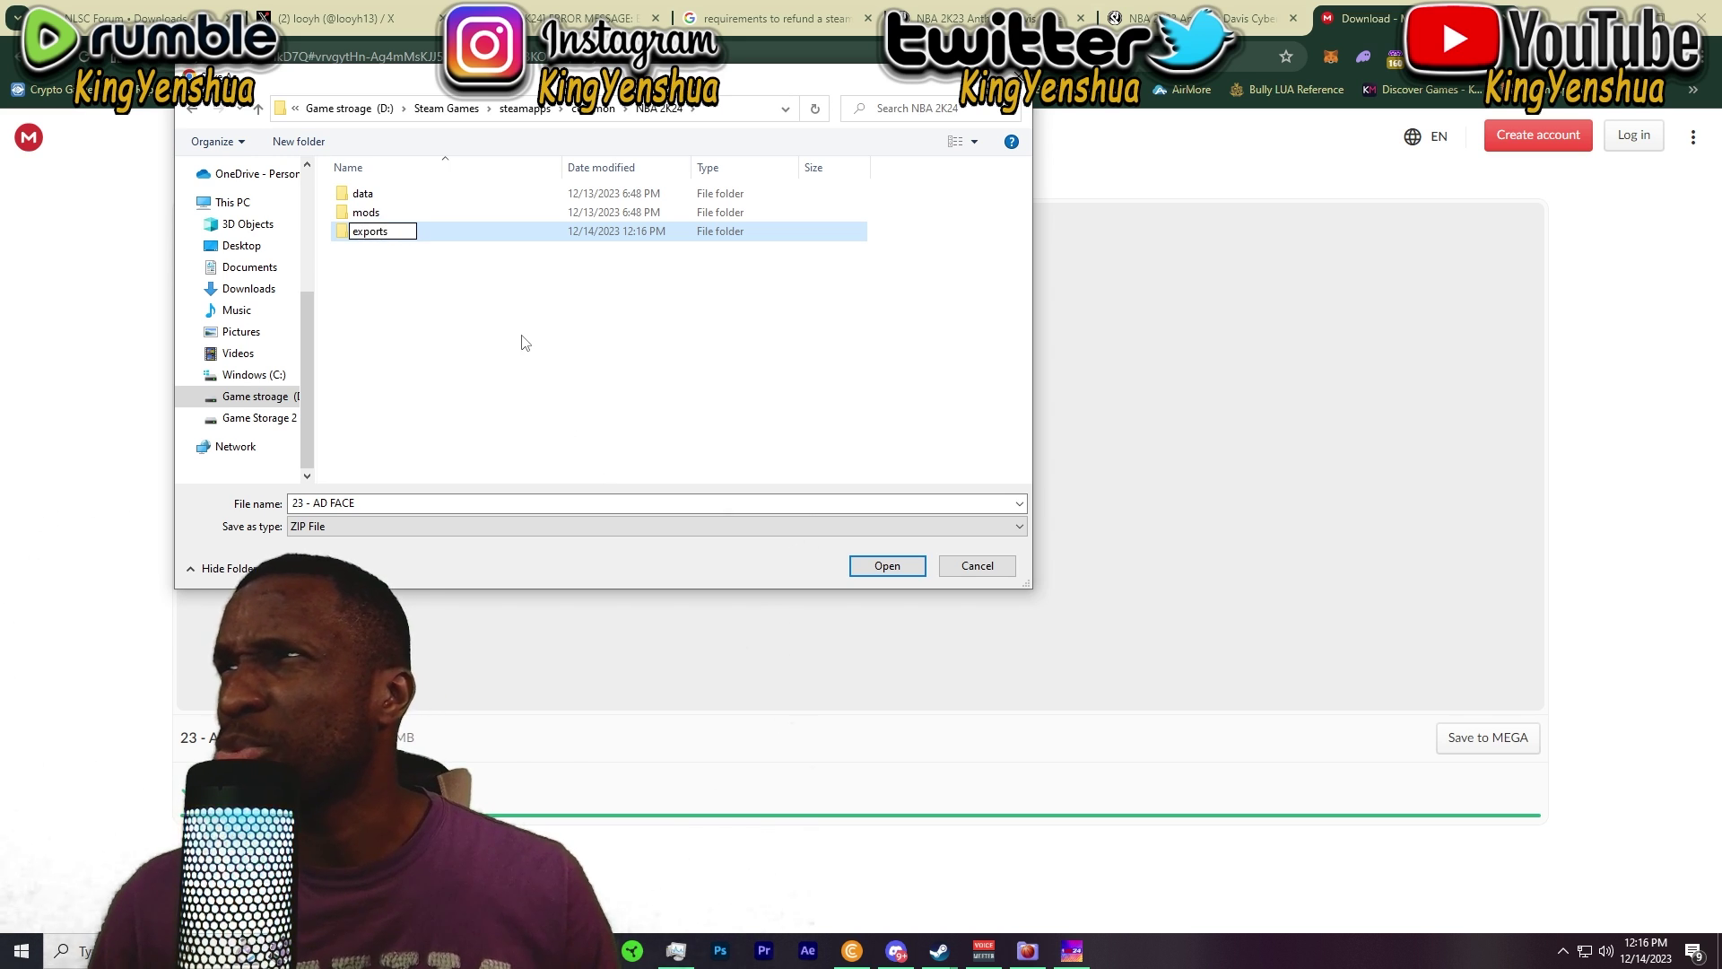
{"action": "key", "text": "Return"}
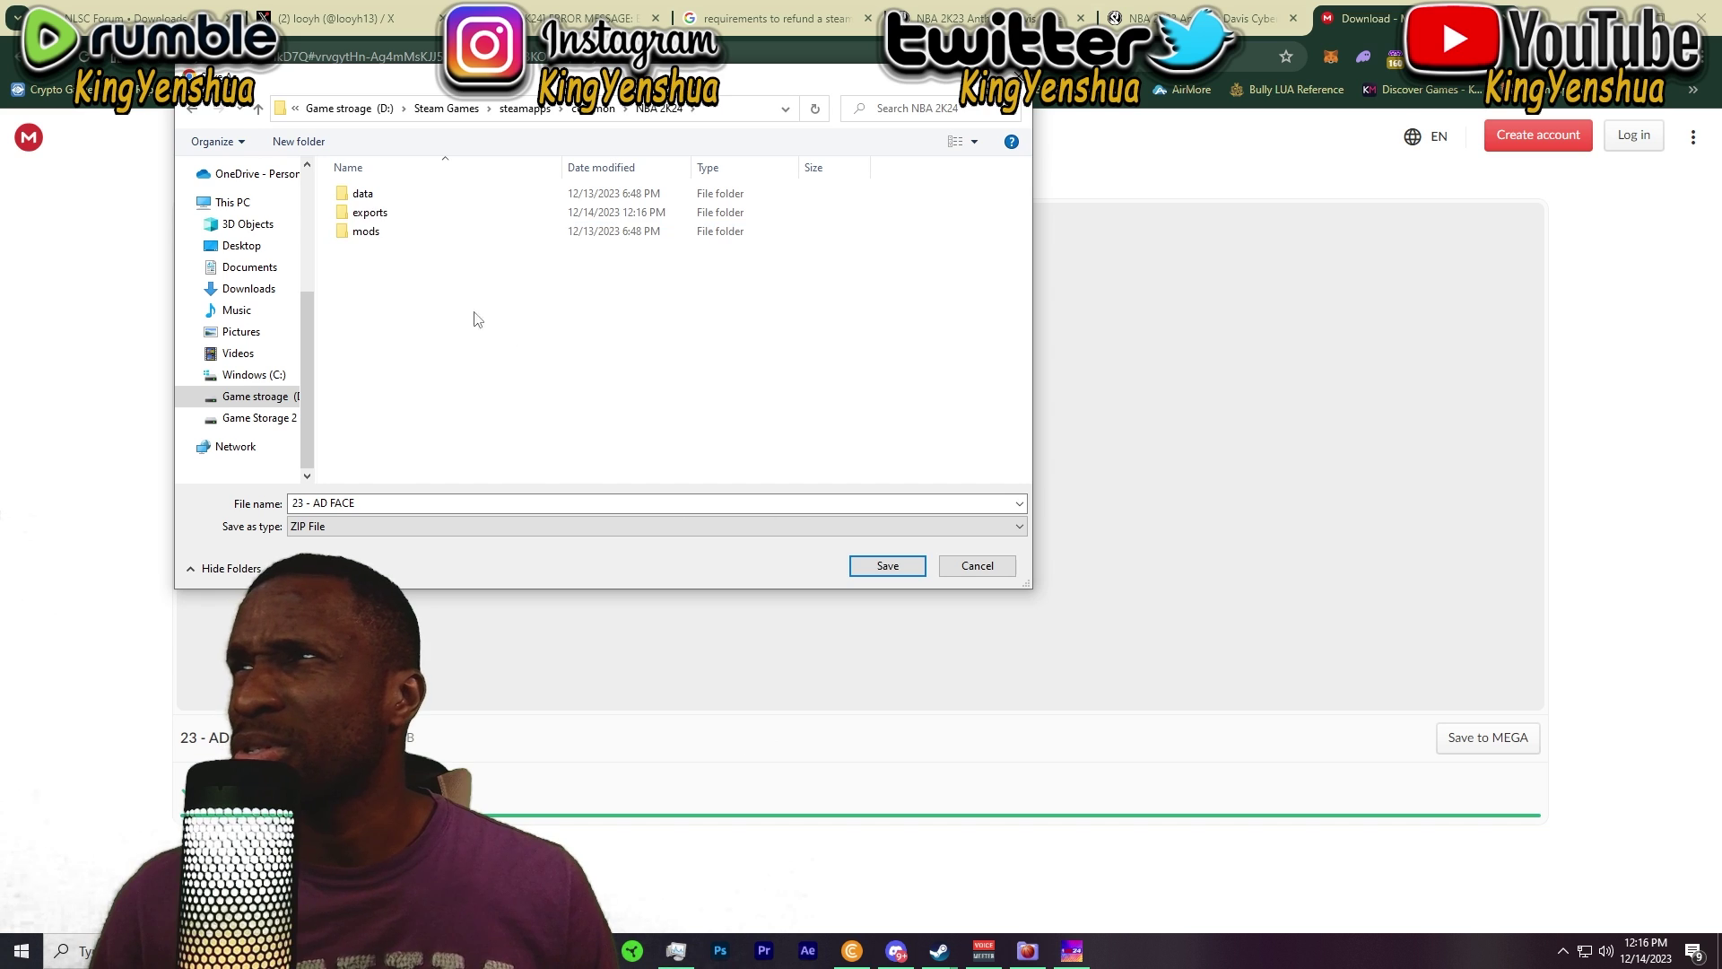
{"action": "double_click", "coordinate": [395, 213]}
Step: Create a 'downloads' folder inside exports and save the AD FACE zip there
{"action": "right_click", "coordinate": [471, 344]}
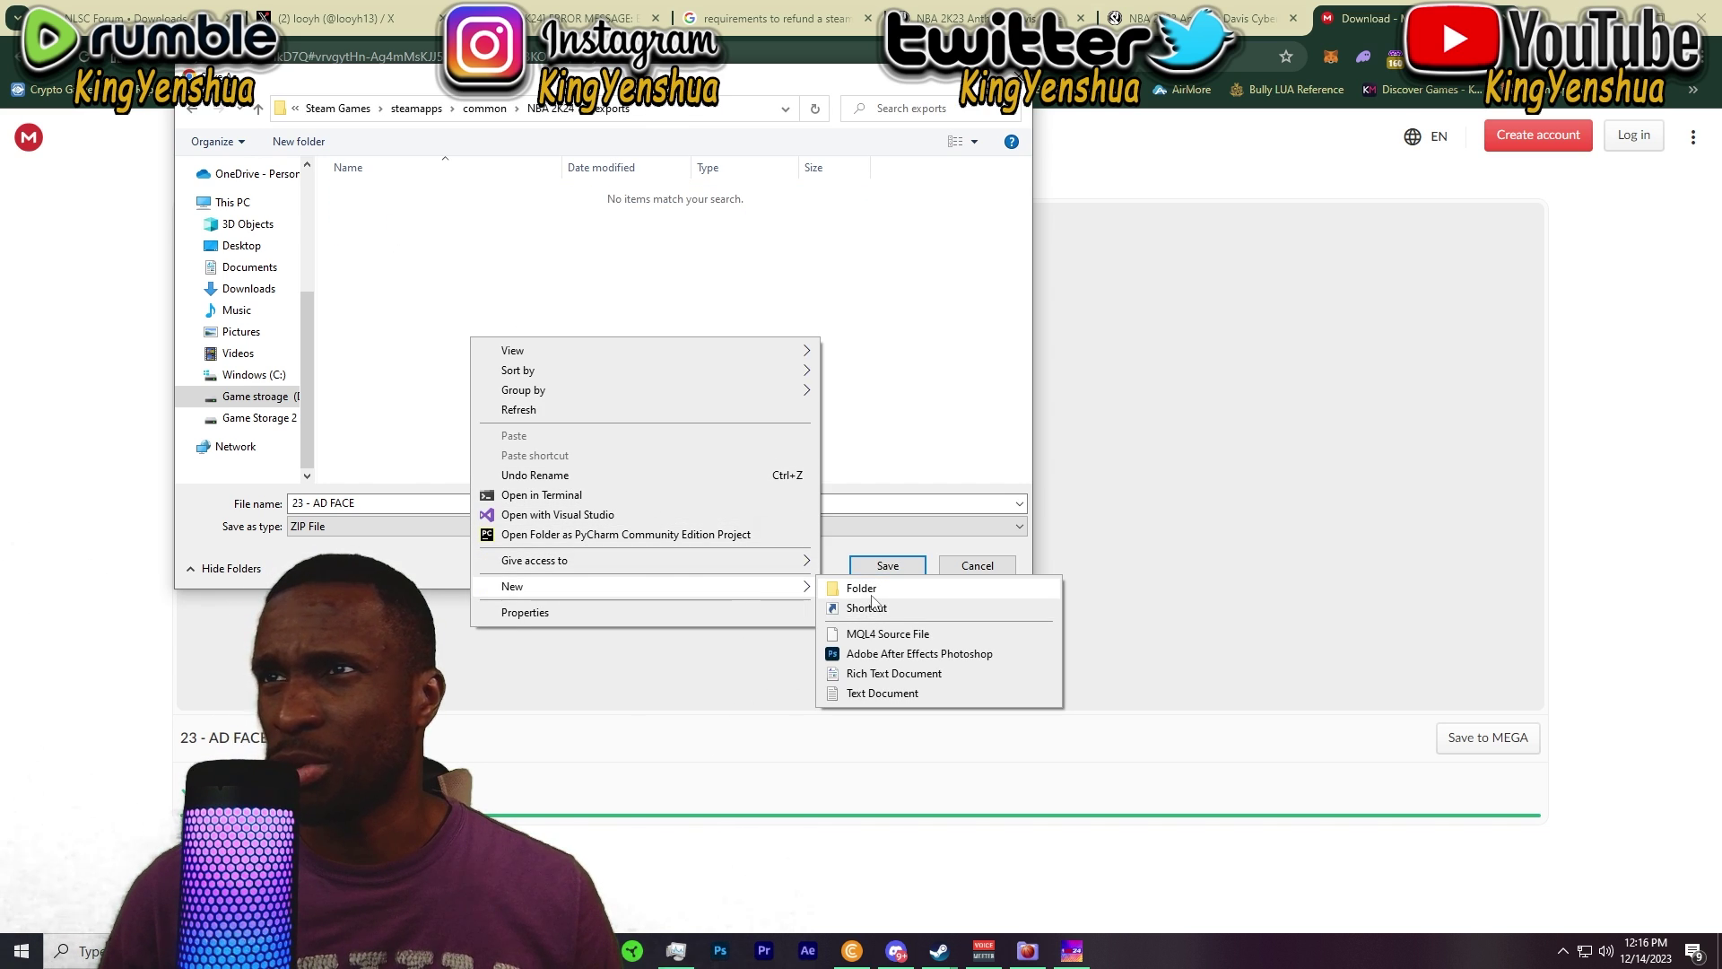
{"action": "left_click", "coordinate": [857, 588]}
{"action": "type", "text": "downloads"}
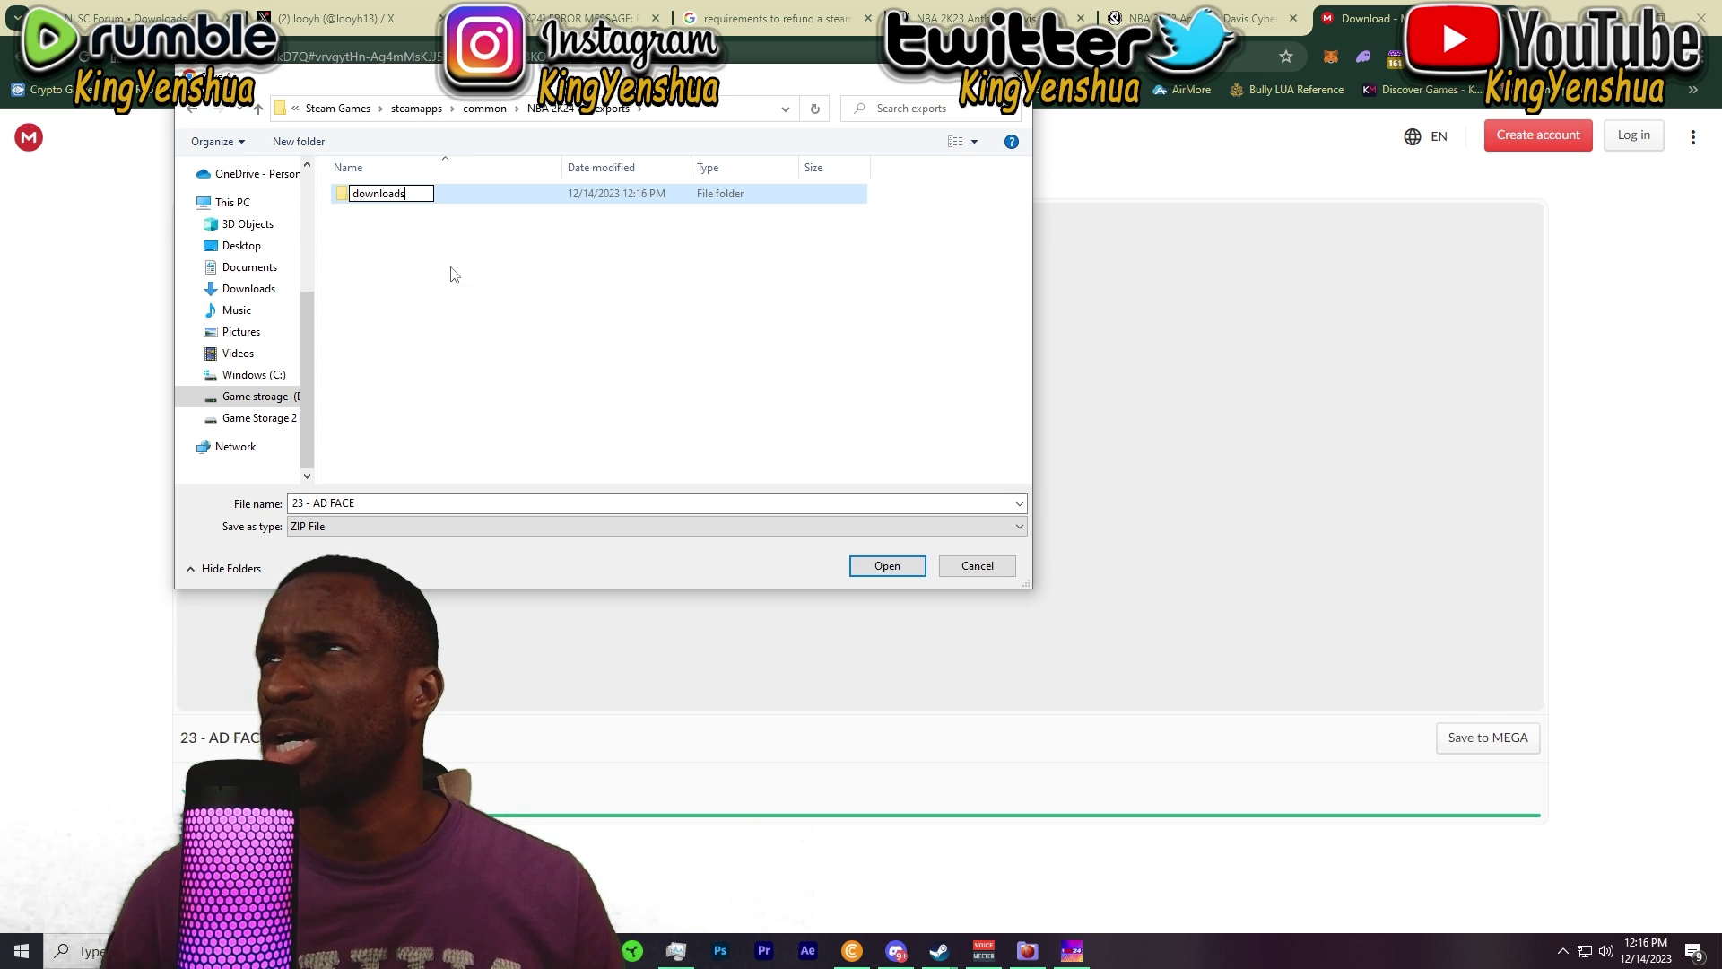
{"action": "left_click", "coordinate": [453, 275]}
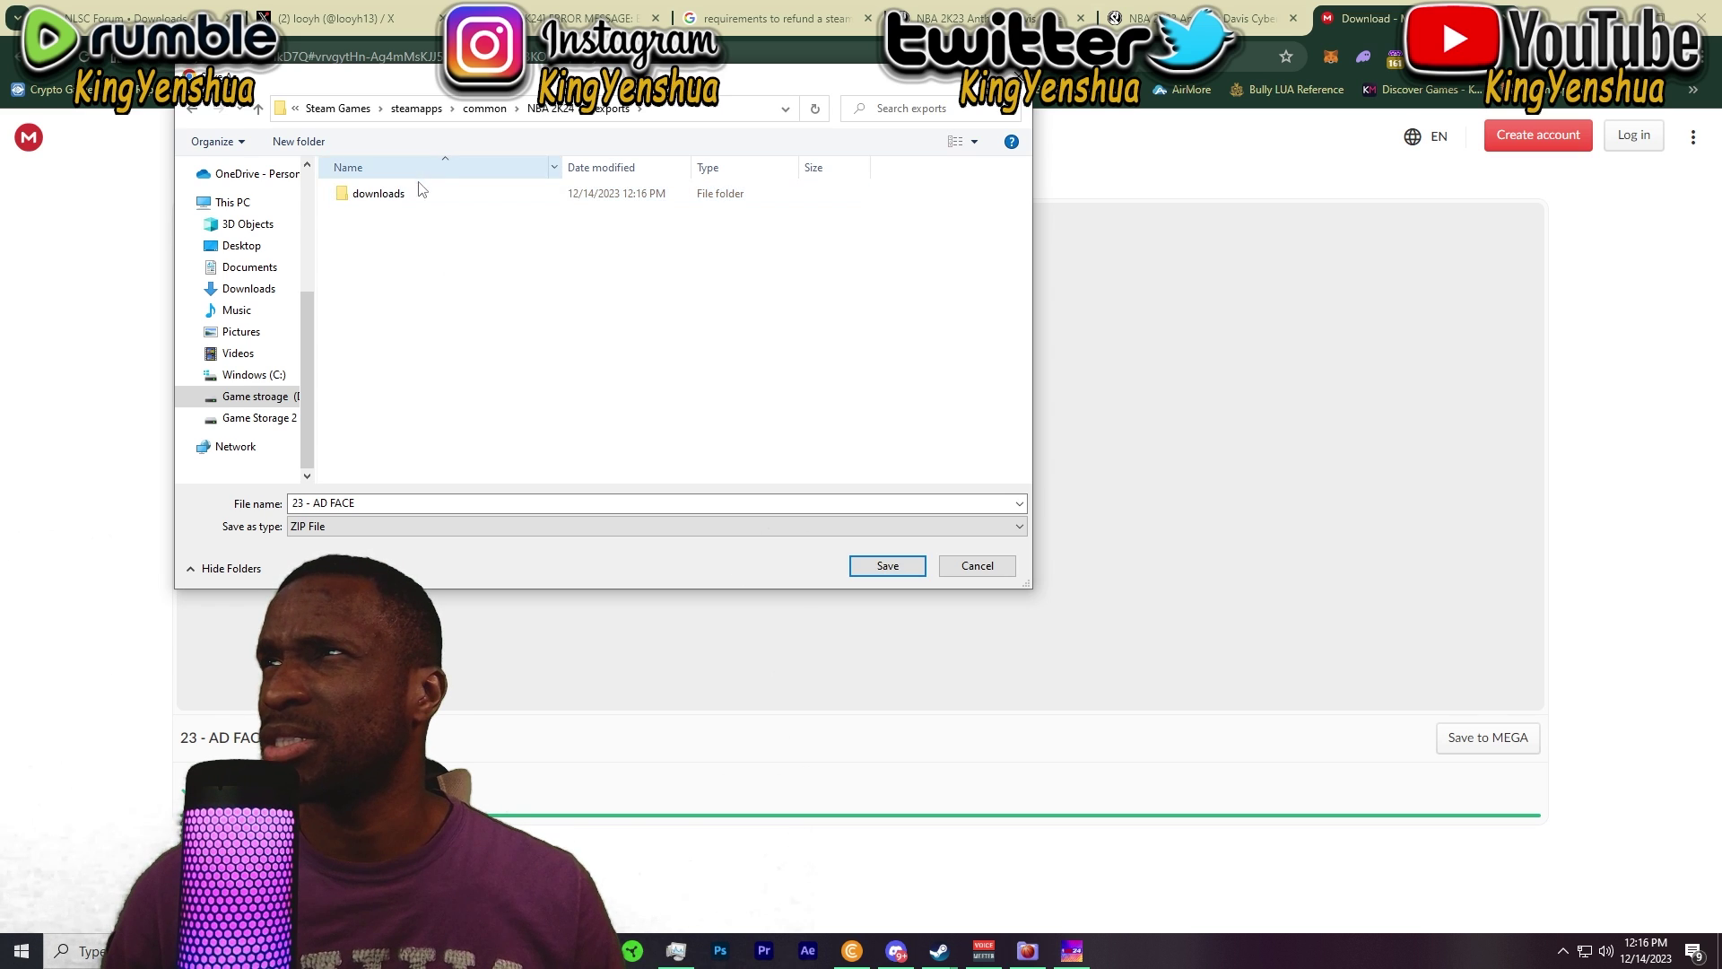
{"action": "double_click", "coordinate": [423, 197]}
{"action": "left_click", "coordinate": [888, 566]}
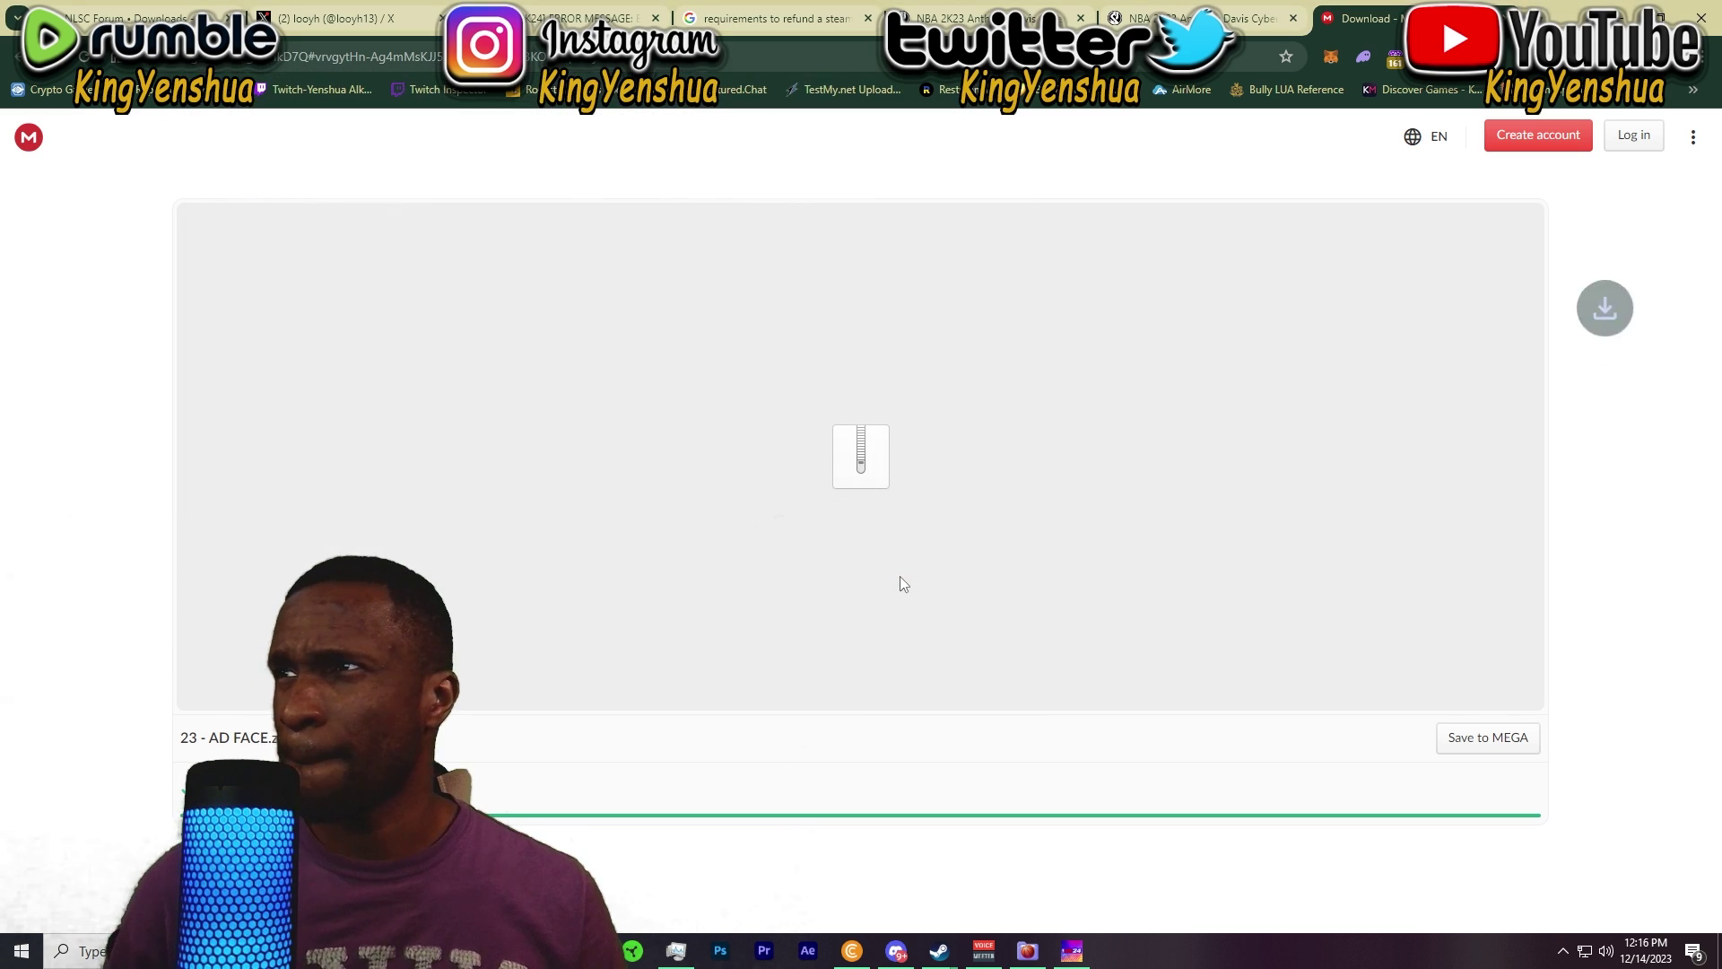
Step: In File Explorer, browse to D:\Steam Games\steamapps\common\NBA 2K24\exports\downloads
{"action": "key", "text": "alt+Tab"}
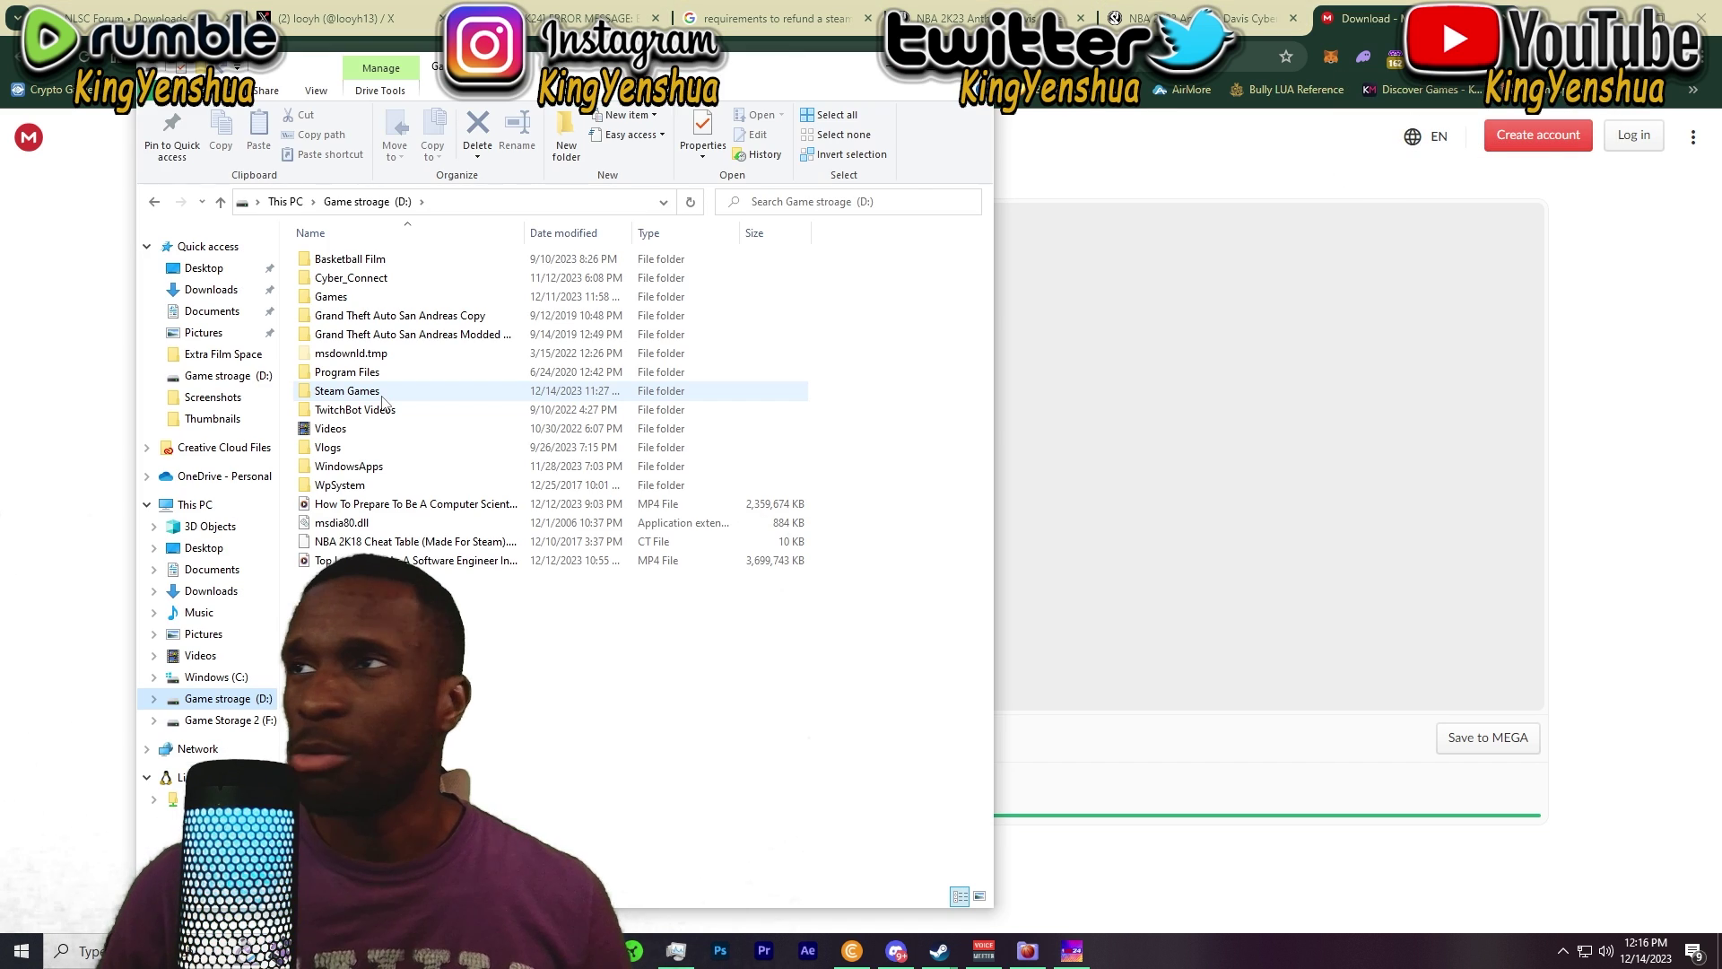
{"action": "double_click", "coordinate": [382, 395]}
{"action": "double_click", "coordinate": [396, 258]}
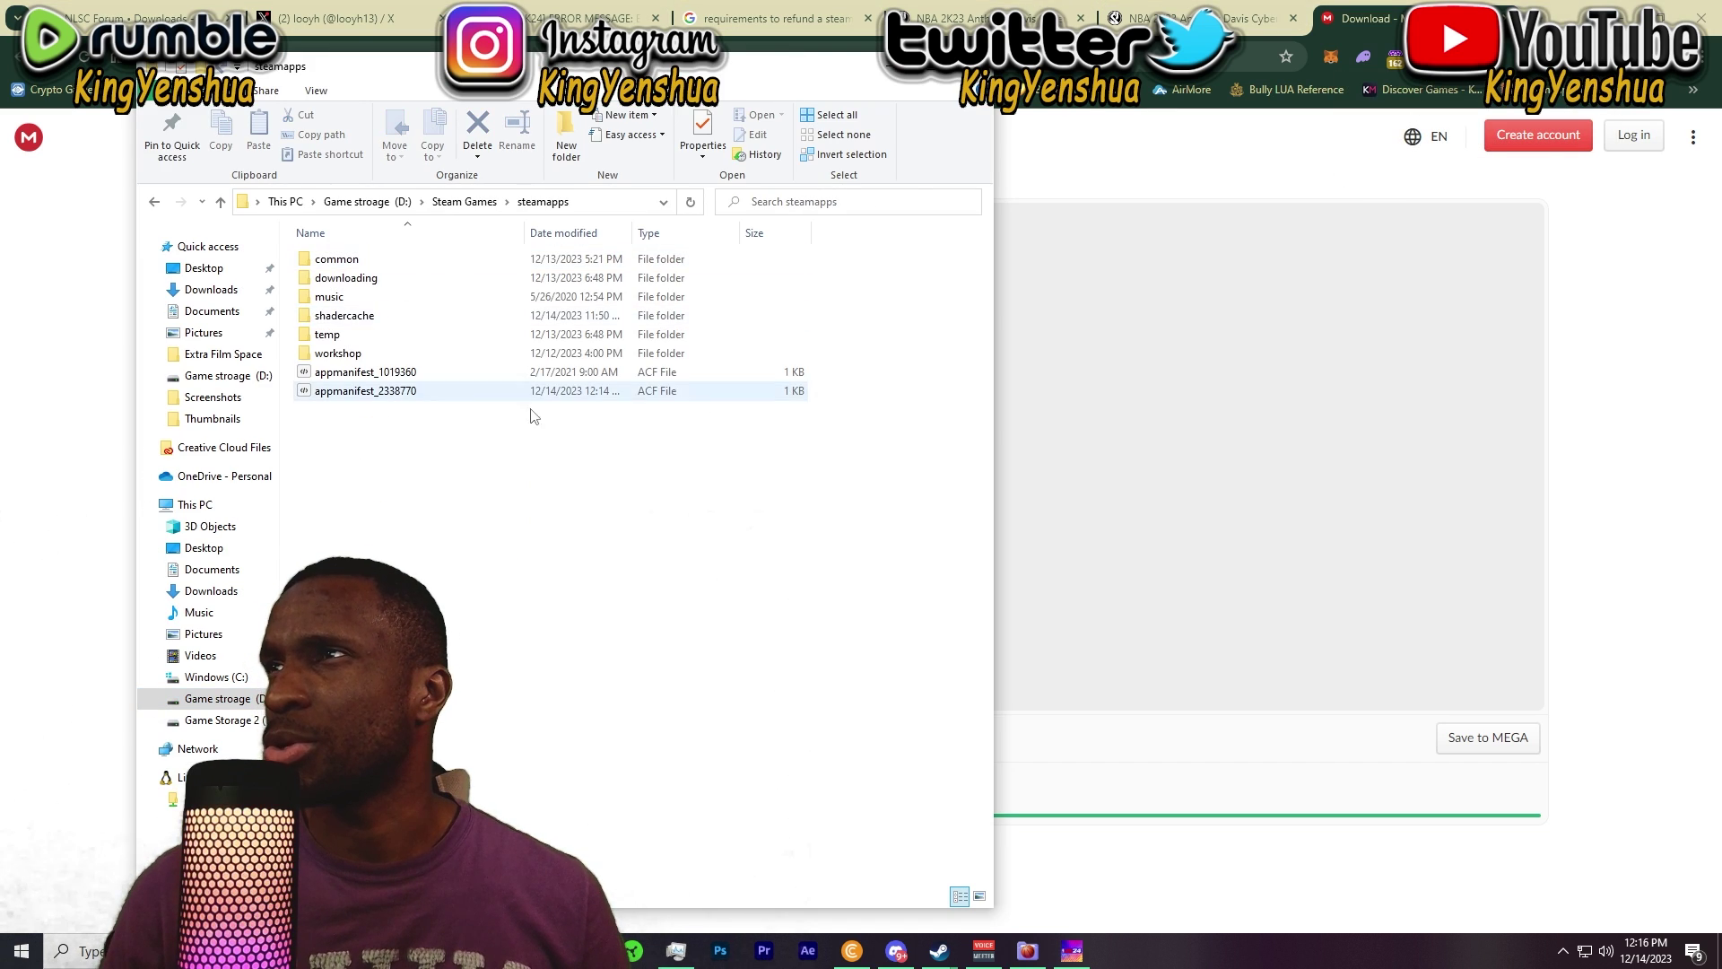
{"action": "double_click", "coordinate": [376, 259]}
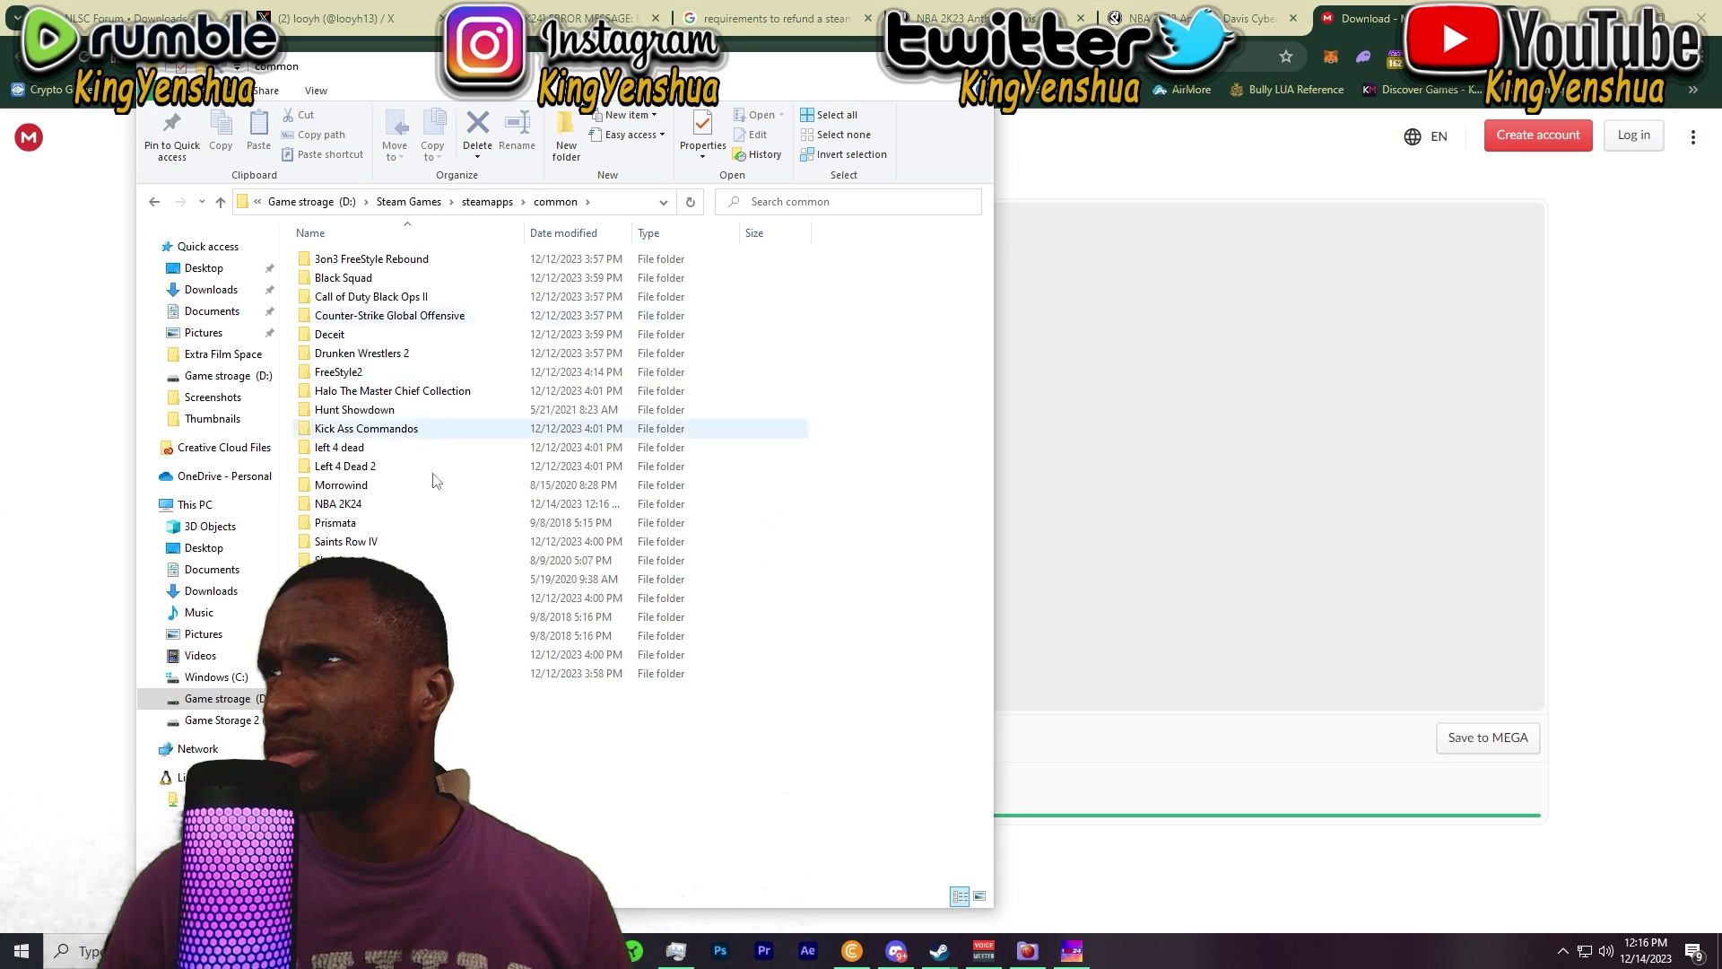
{"action": "double_click", "coordinate": [375, 505]}
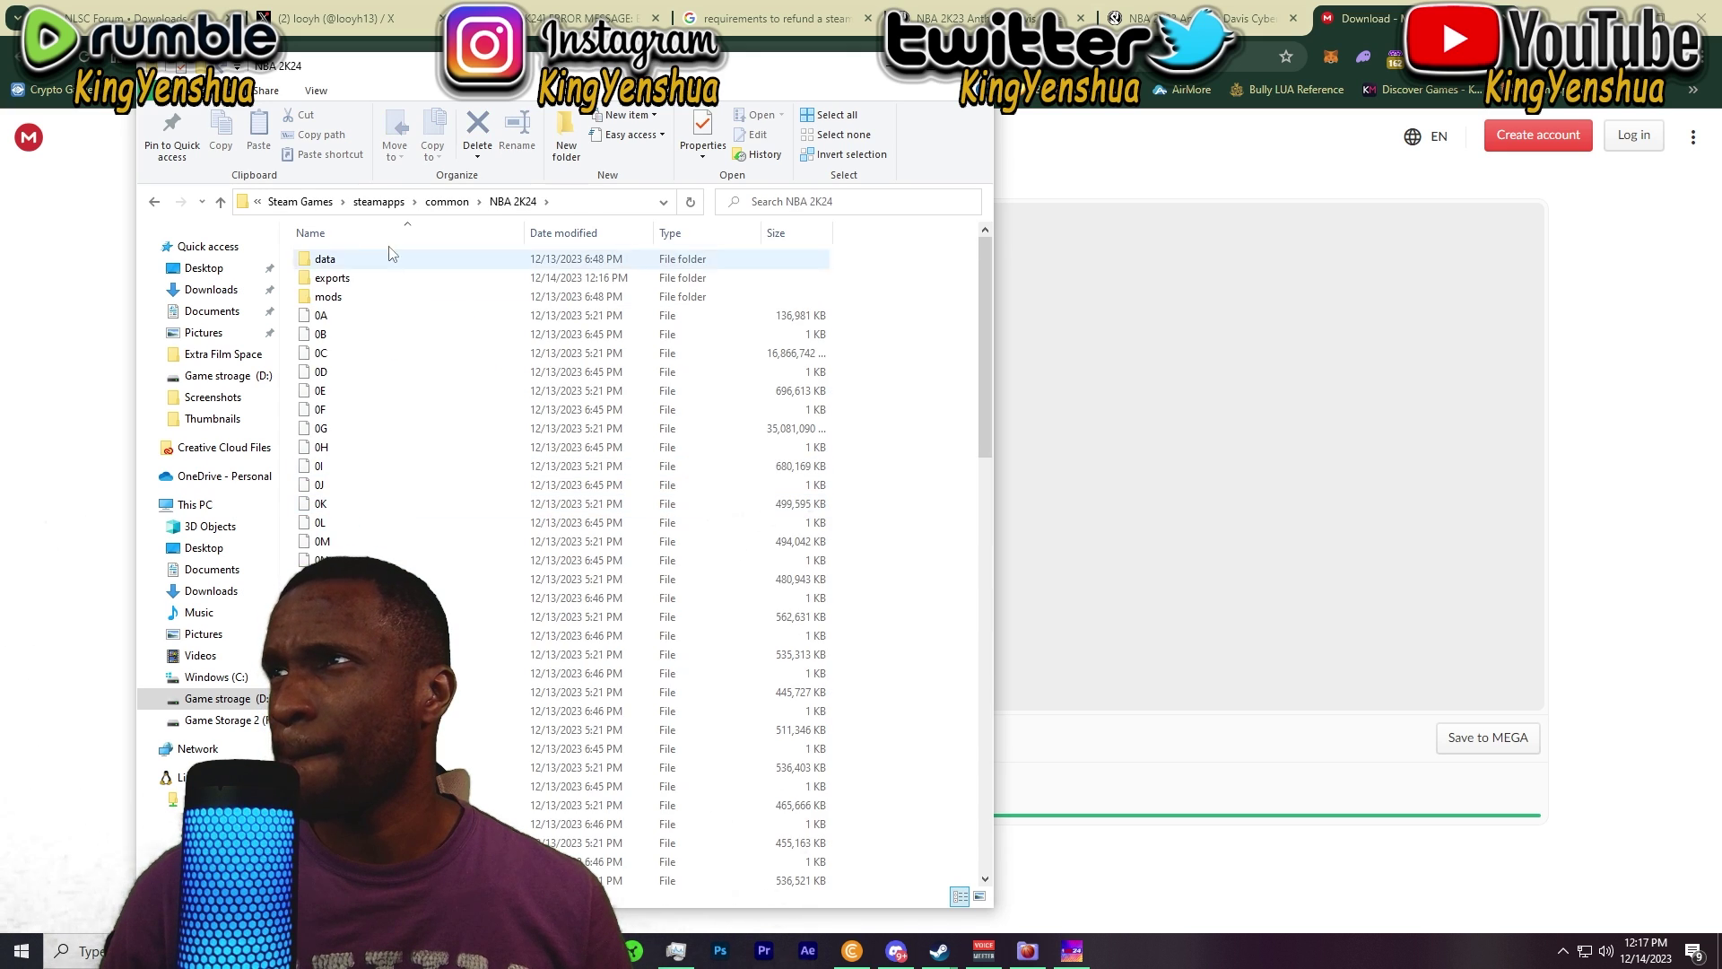
{"action": "double_click", "coordinate": [384, 279]}
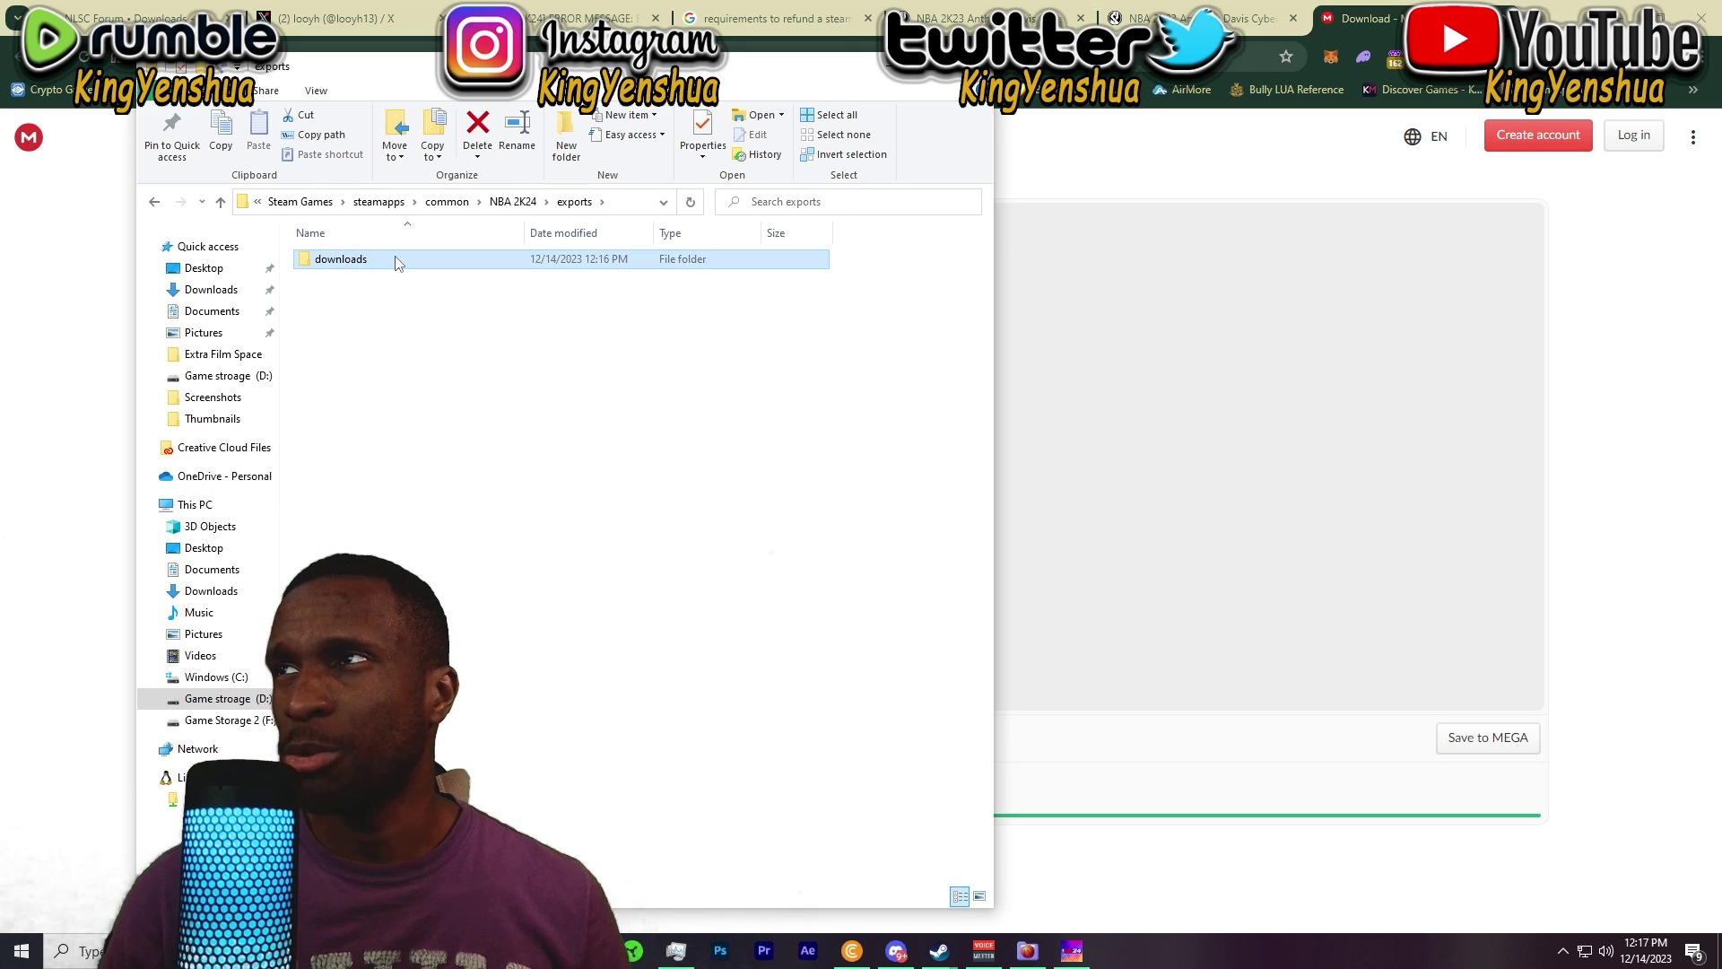
{"action": "double_click", "coordinate": [398, 262]}
Step: Extract the 23 - AD FACE zip into the downloads folder with Extract Here
{"action": "right_click", "coordinate": [334, 258]}
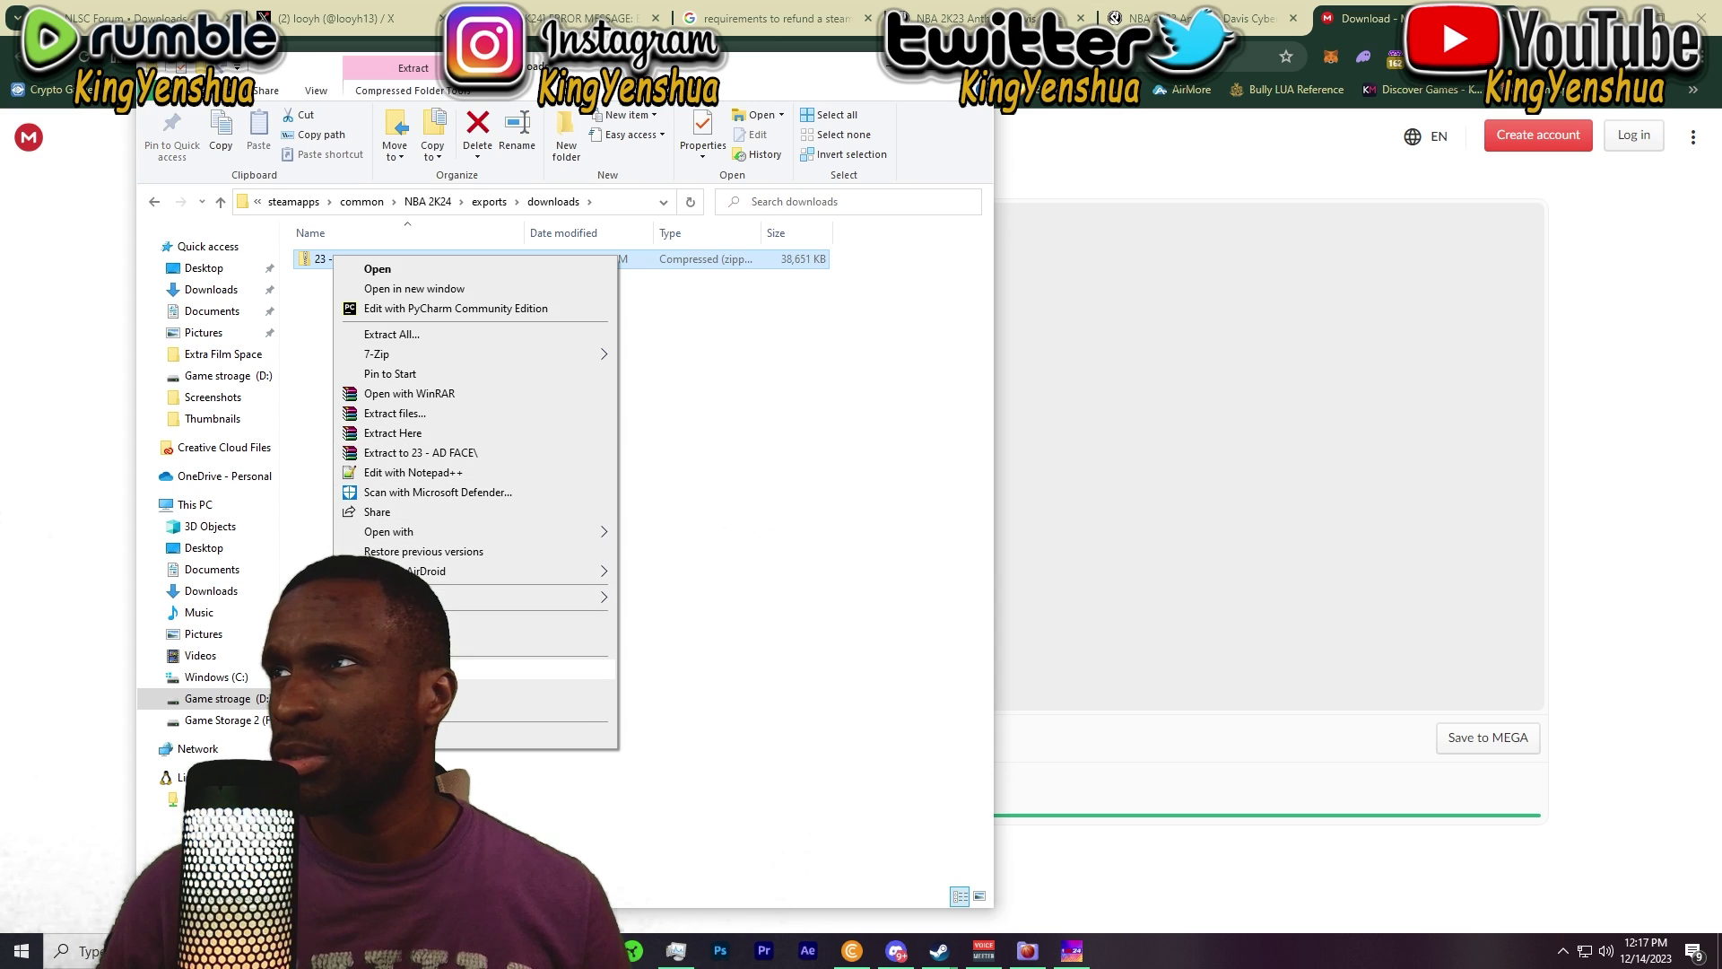
{"action": "left_click", "coordinate": [395, 413]}
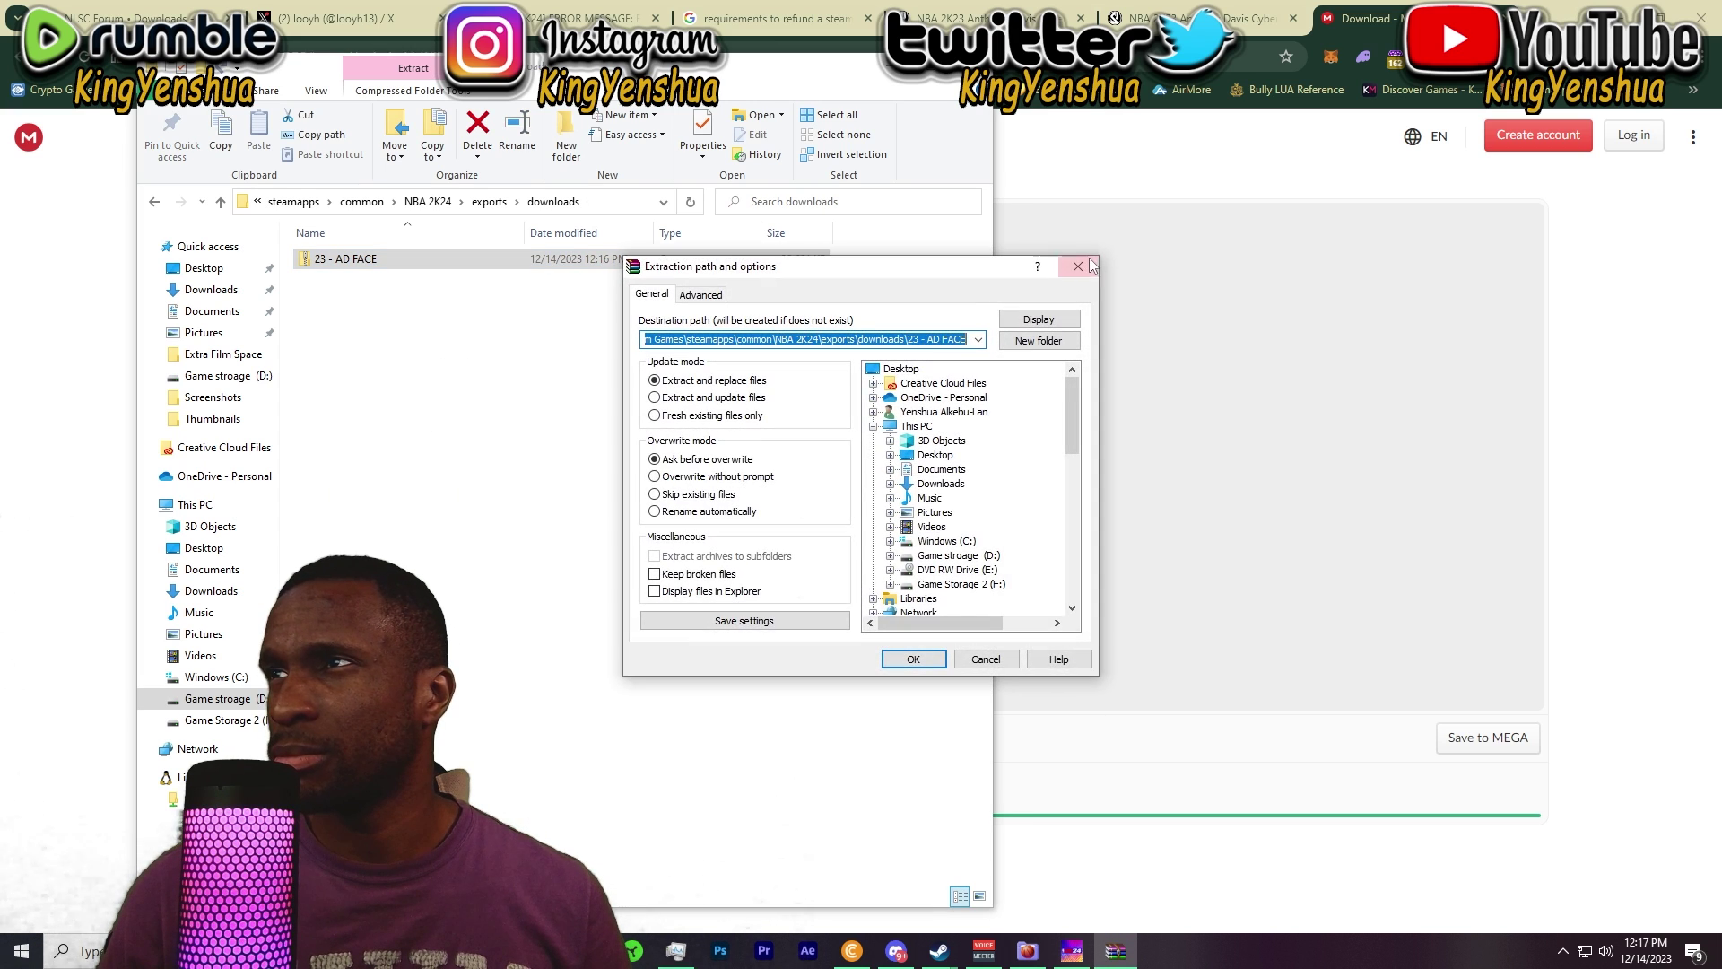
{"action": "left_click", "coordinate": [1077, 269]}
{"action": "right_click", "coordinate": [337, 258]}
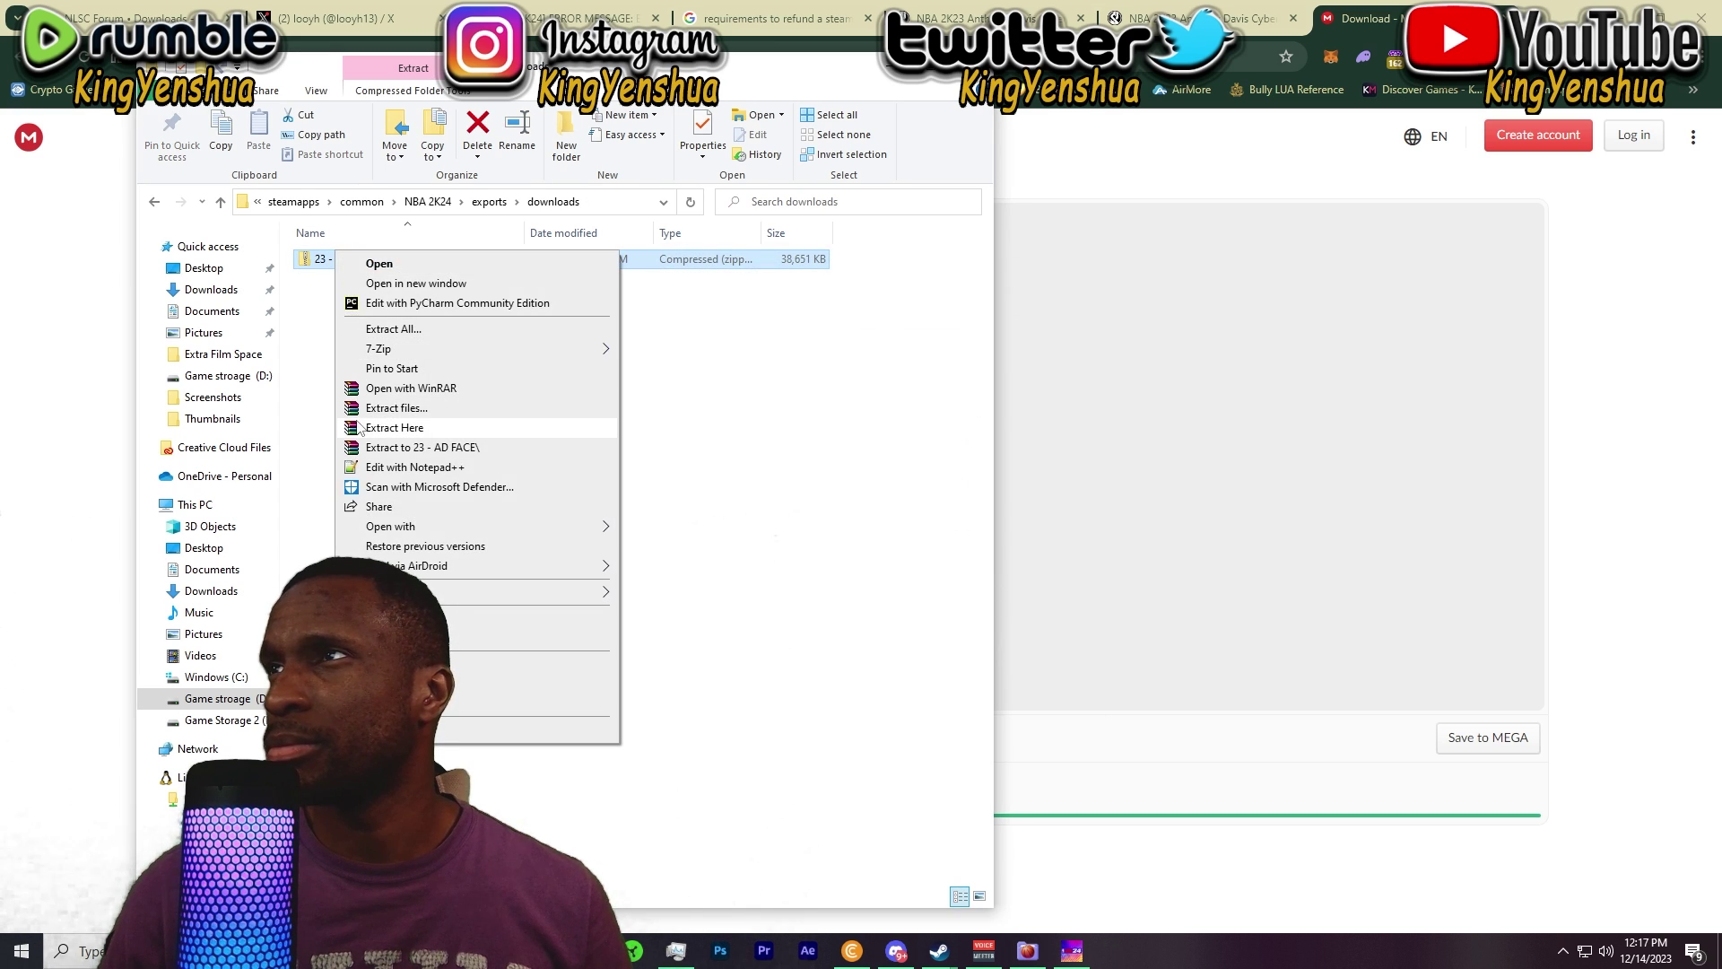
{"action": "left_click", "coordinate": [359, 427]}
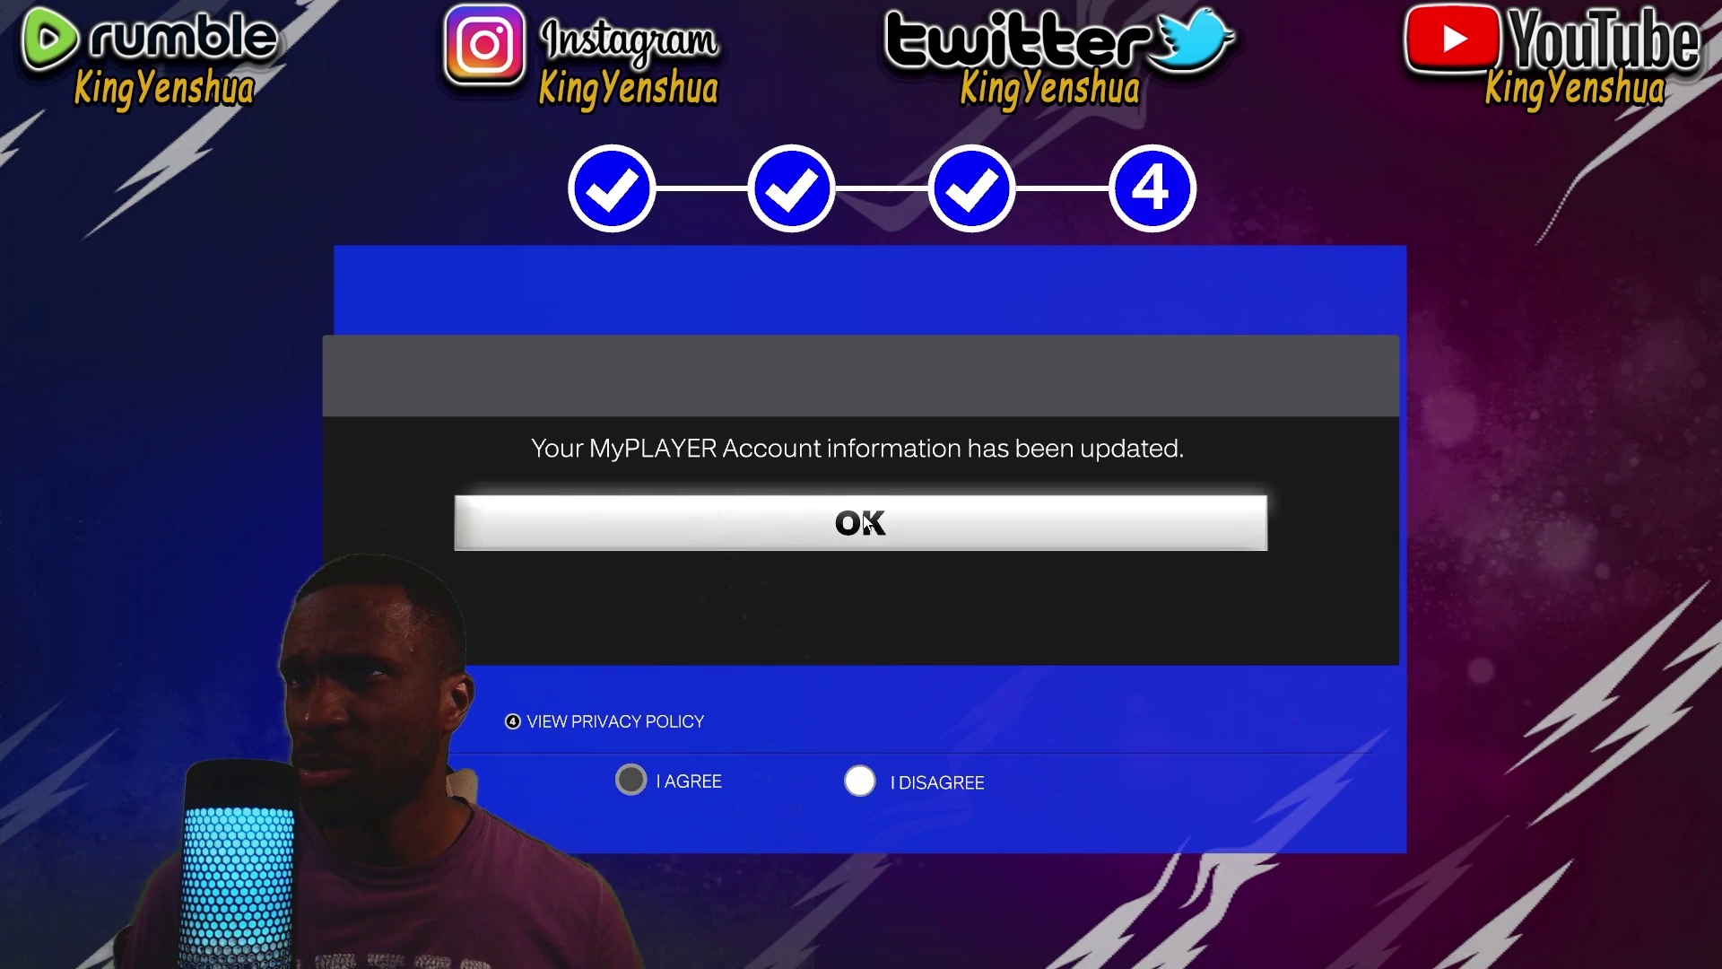
Step: Accept the agreements and account prompt, then dismiss the Dual Analog controller warning
{"action": "left_click", "coordinate": [861, 530]}
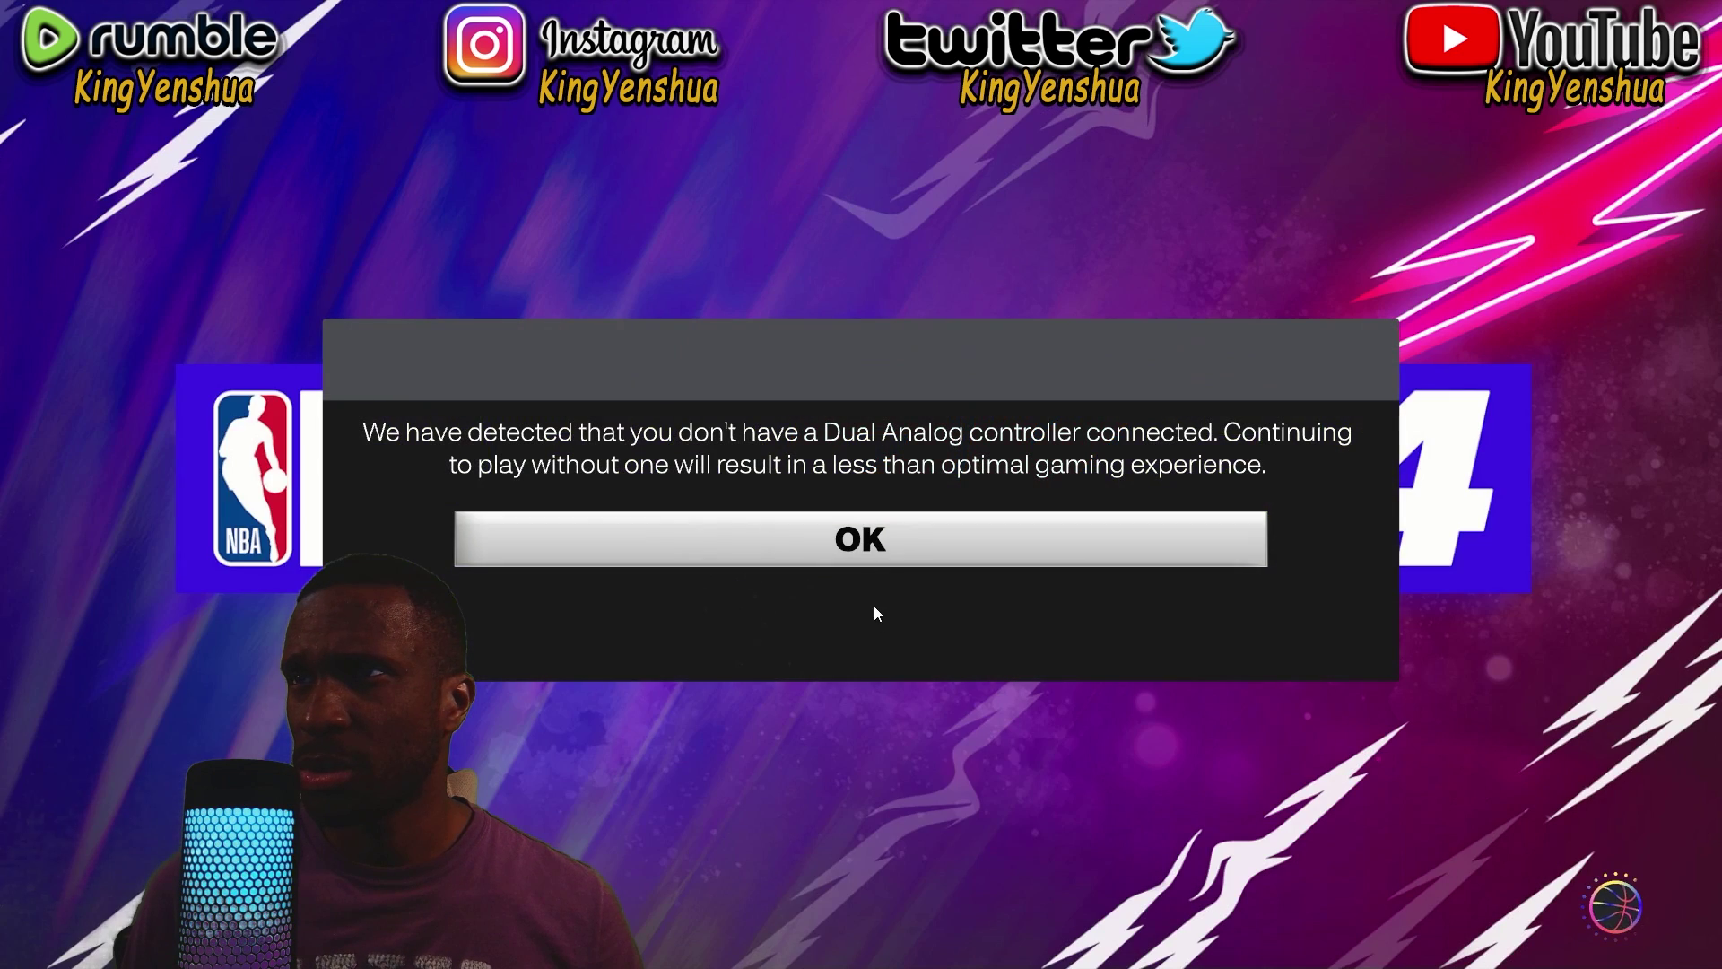
{"action": "left_click", "coordinate": [859, 543]}
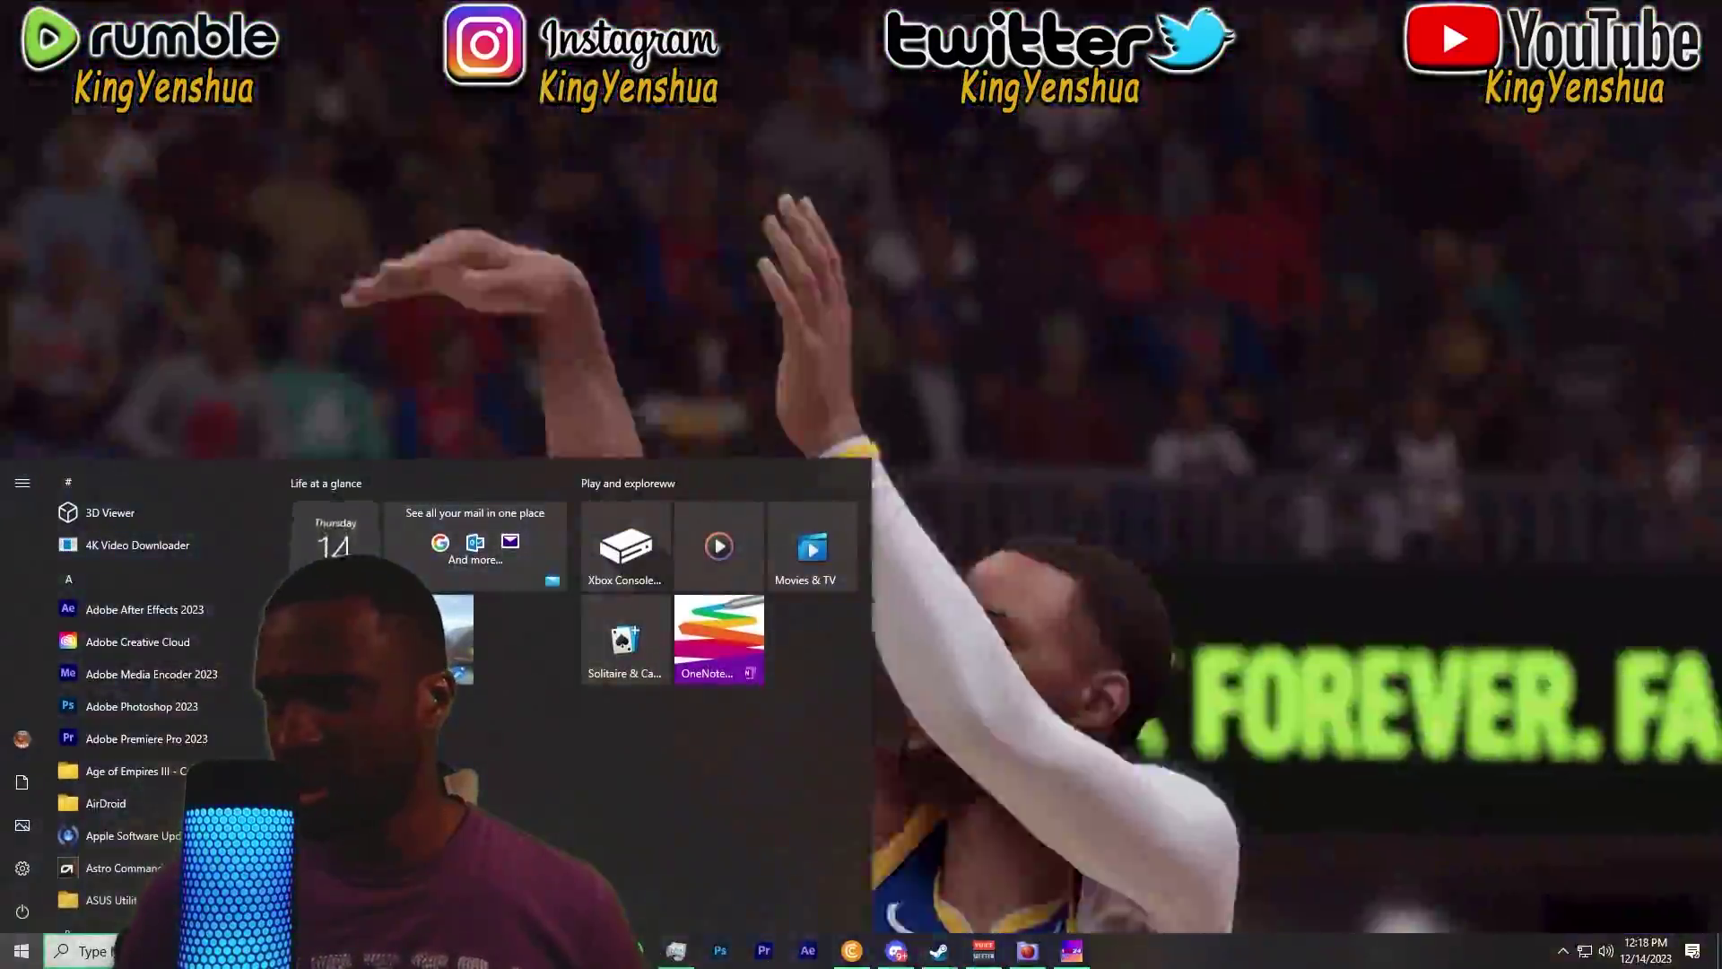
Step: Bring up Chrome and read through the 2K support article on error EFEAB30C / 4B538E50
{"action": "mouse_move", "coordinate": [662, 950]}
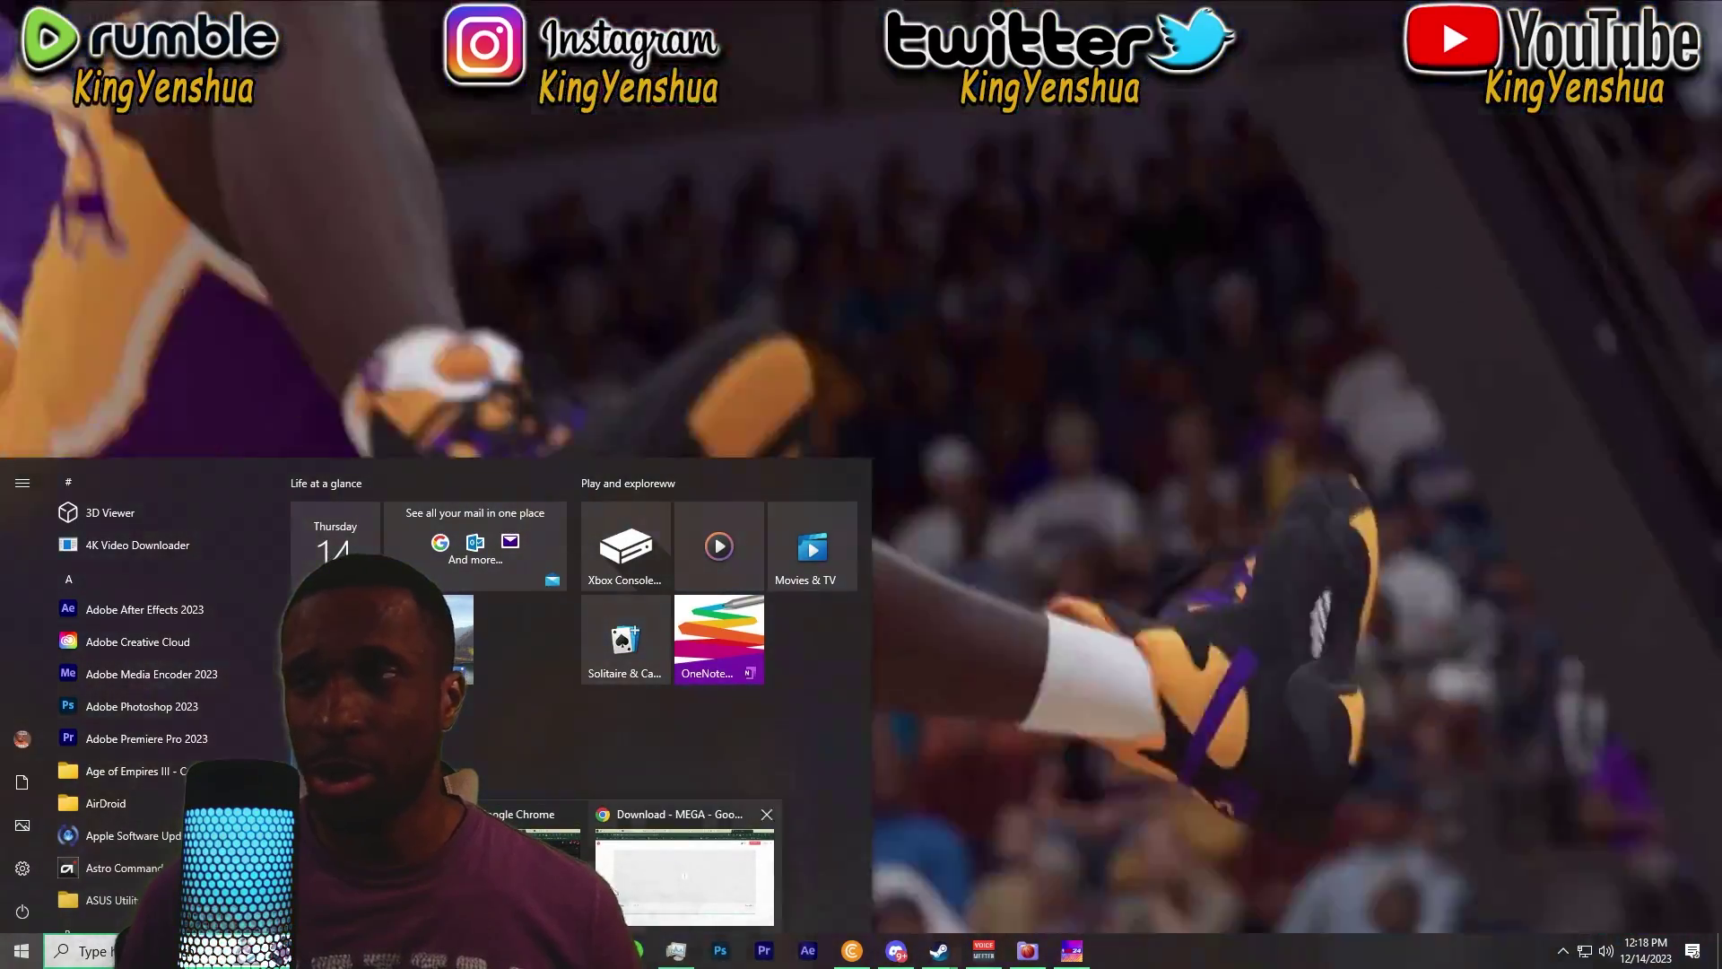
{"action": "left_click", "coordinate": [621, 873]}
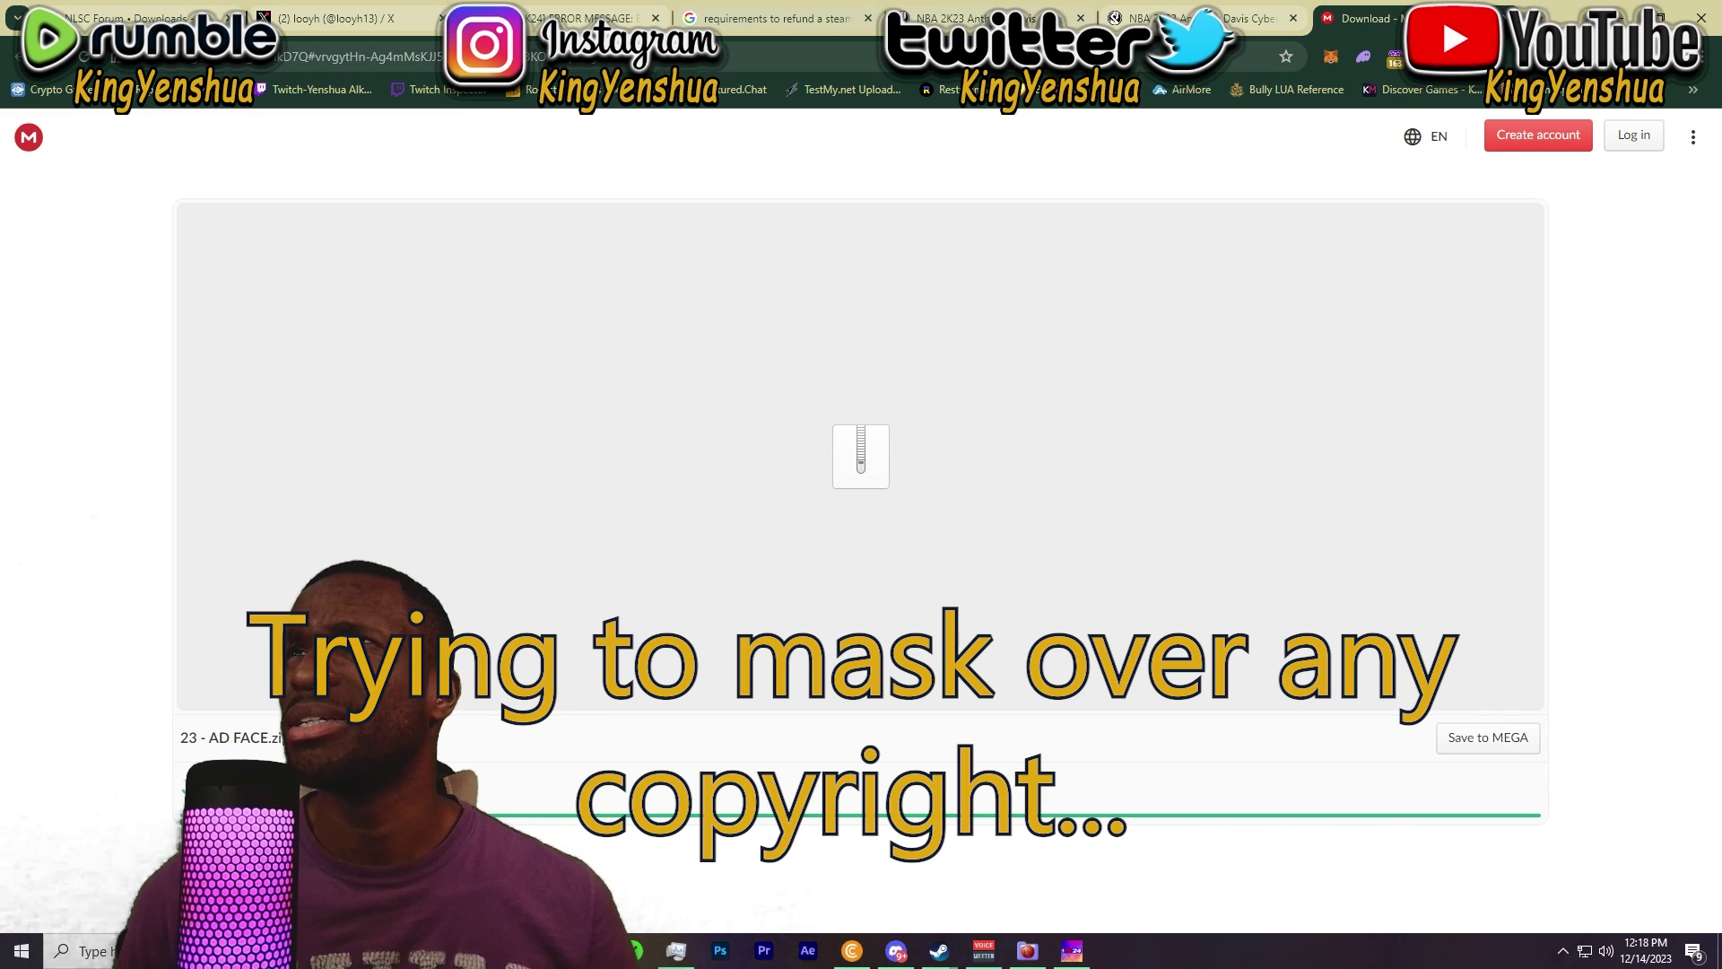
{"action": "left_click", "coordinate": [752, 27]}
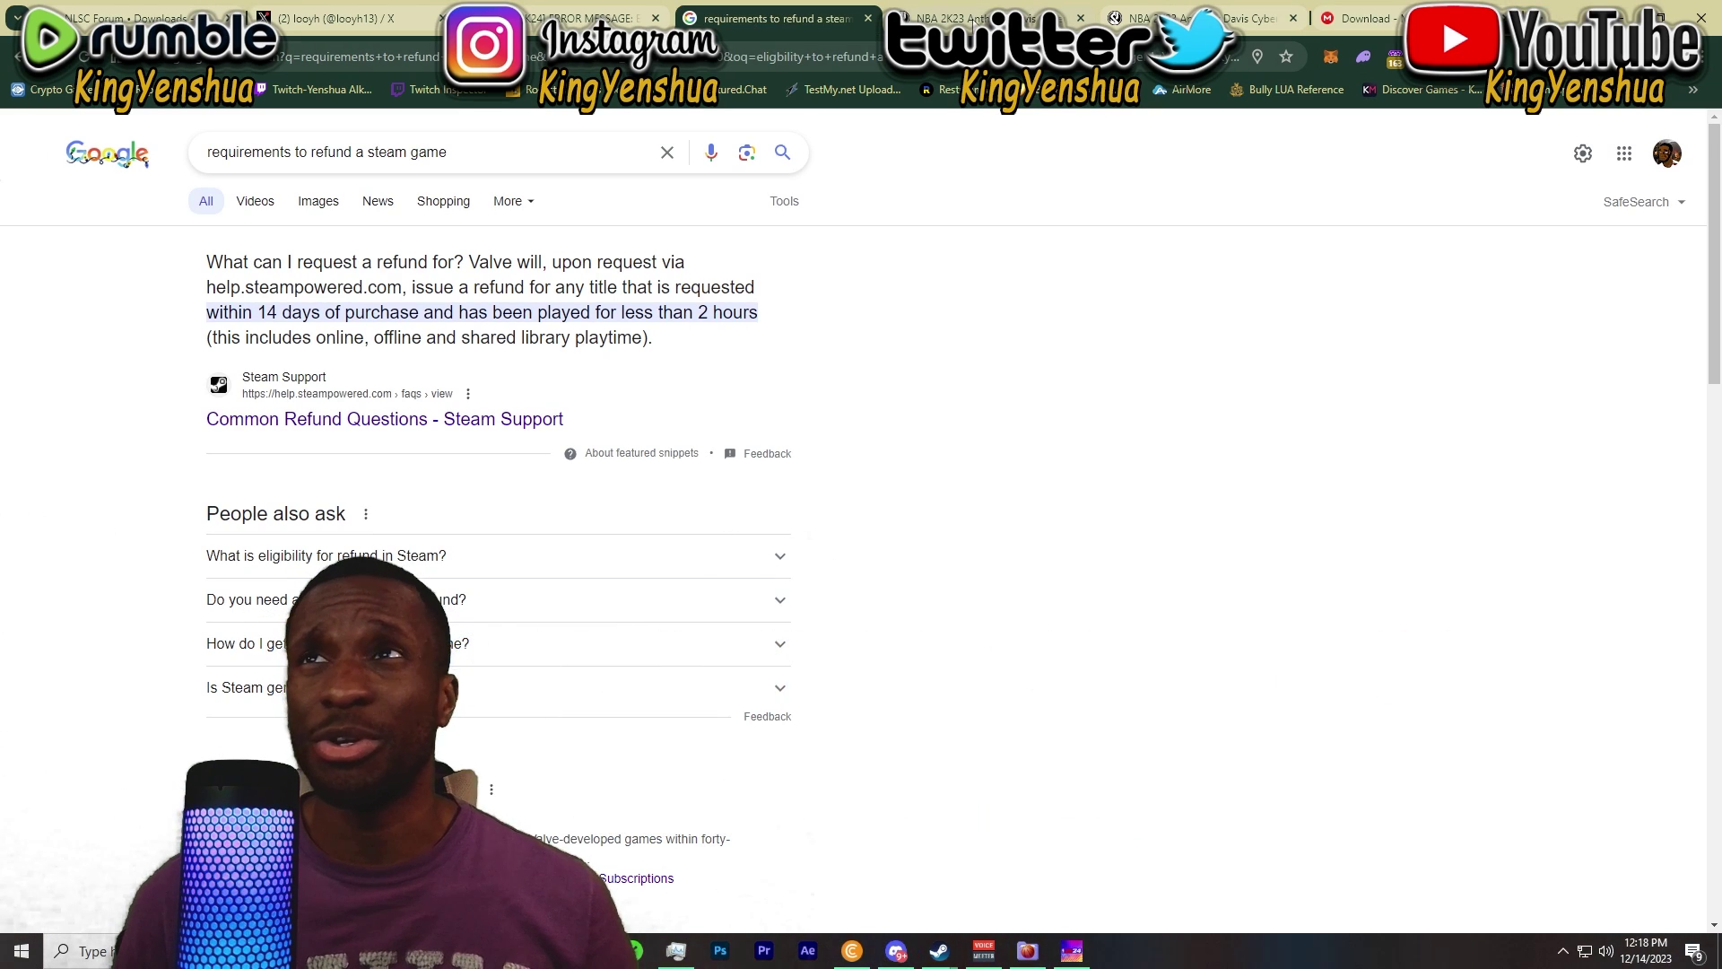
{"action": "left_click", "coordinate": [987, 20]}
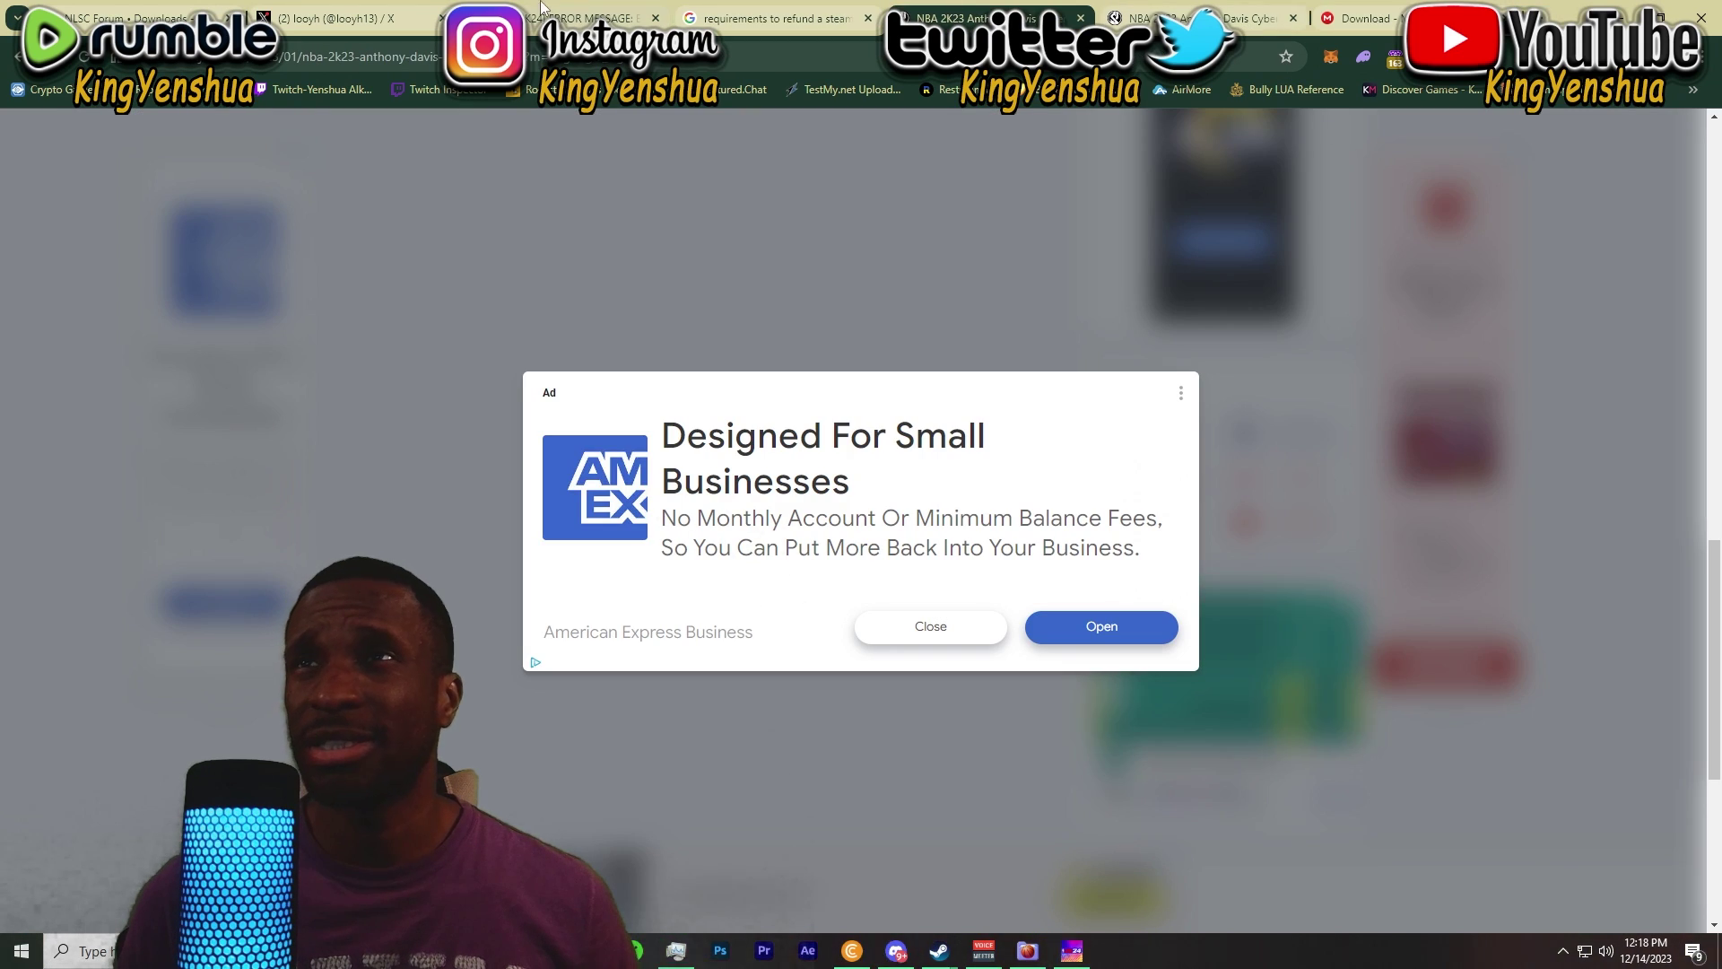
{"action": "left_click", "coordinate": [583, 18]}
{"action": "scroll", "coordinate": [691, 563], "scroll_direction": "up", "scroll_amount": 8}
{"action": "scroll", "coordinate": [754, 583], "scroll_direction": "down", "scroll_amount": 3}
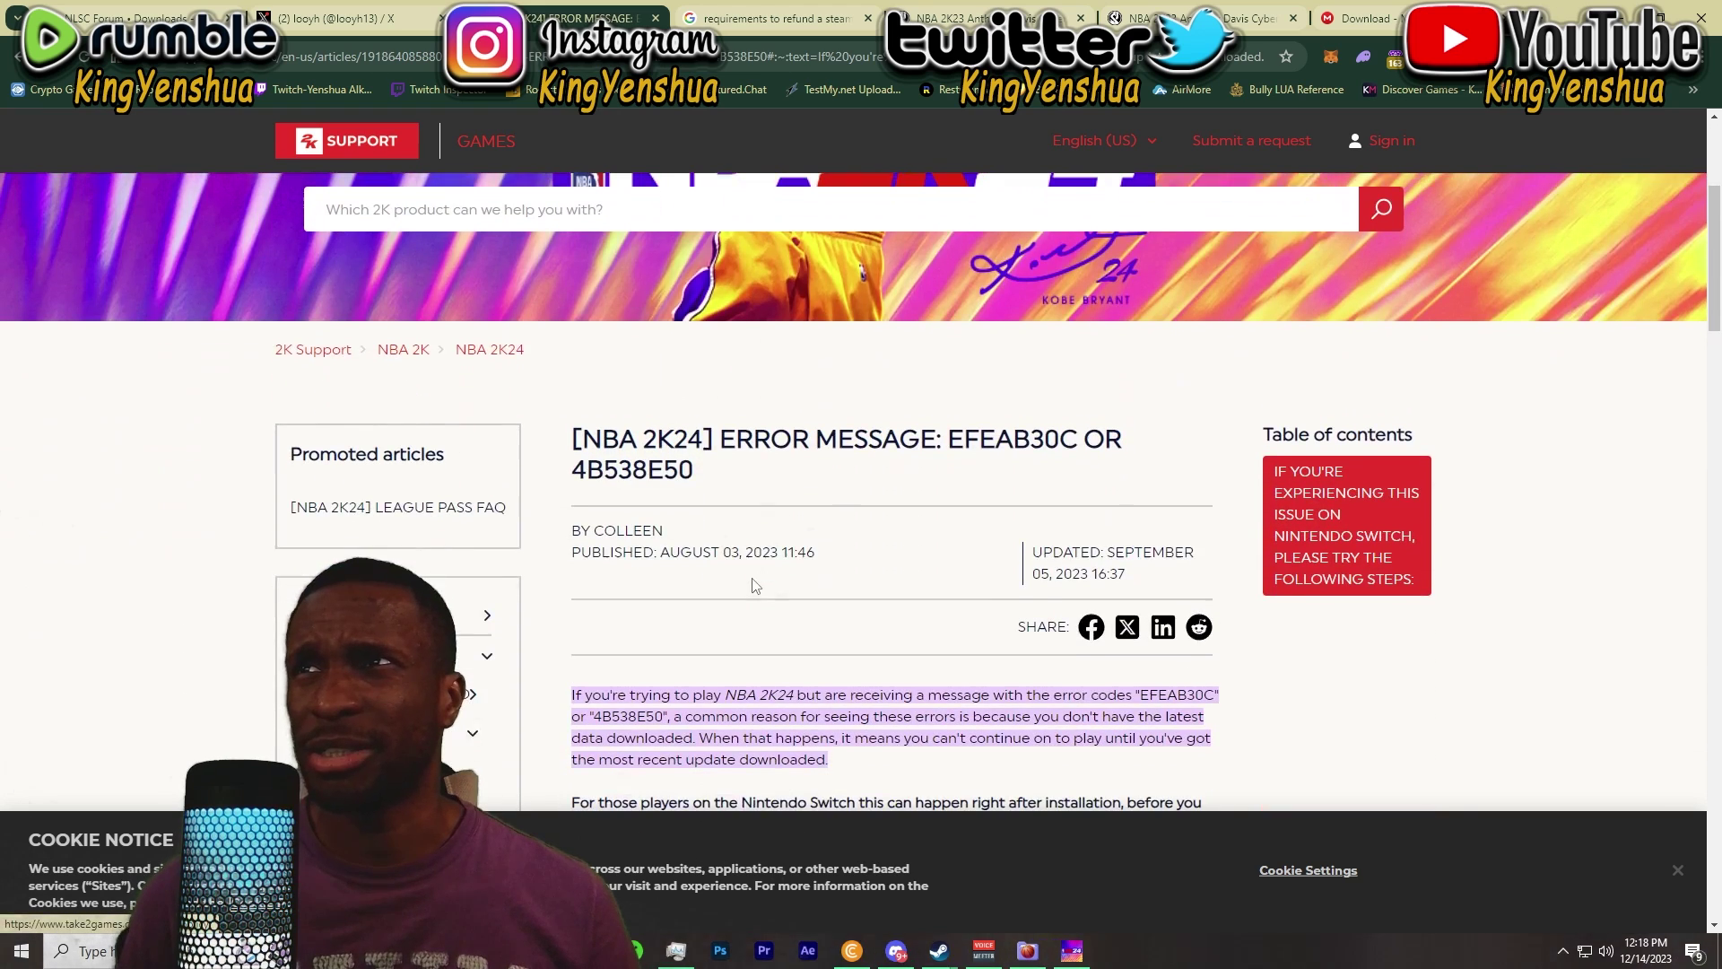
{"action": "scroll", "coordinate": [754, 584], "scroll_direction": "down", "scroll_amount": 2}
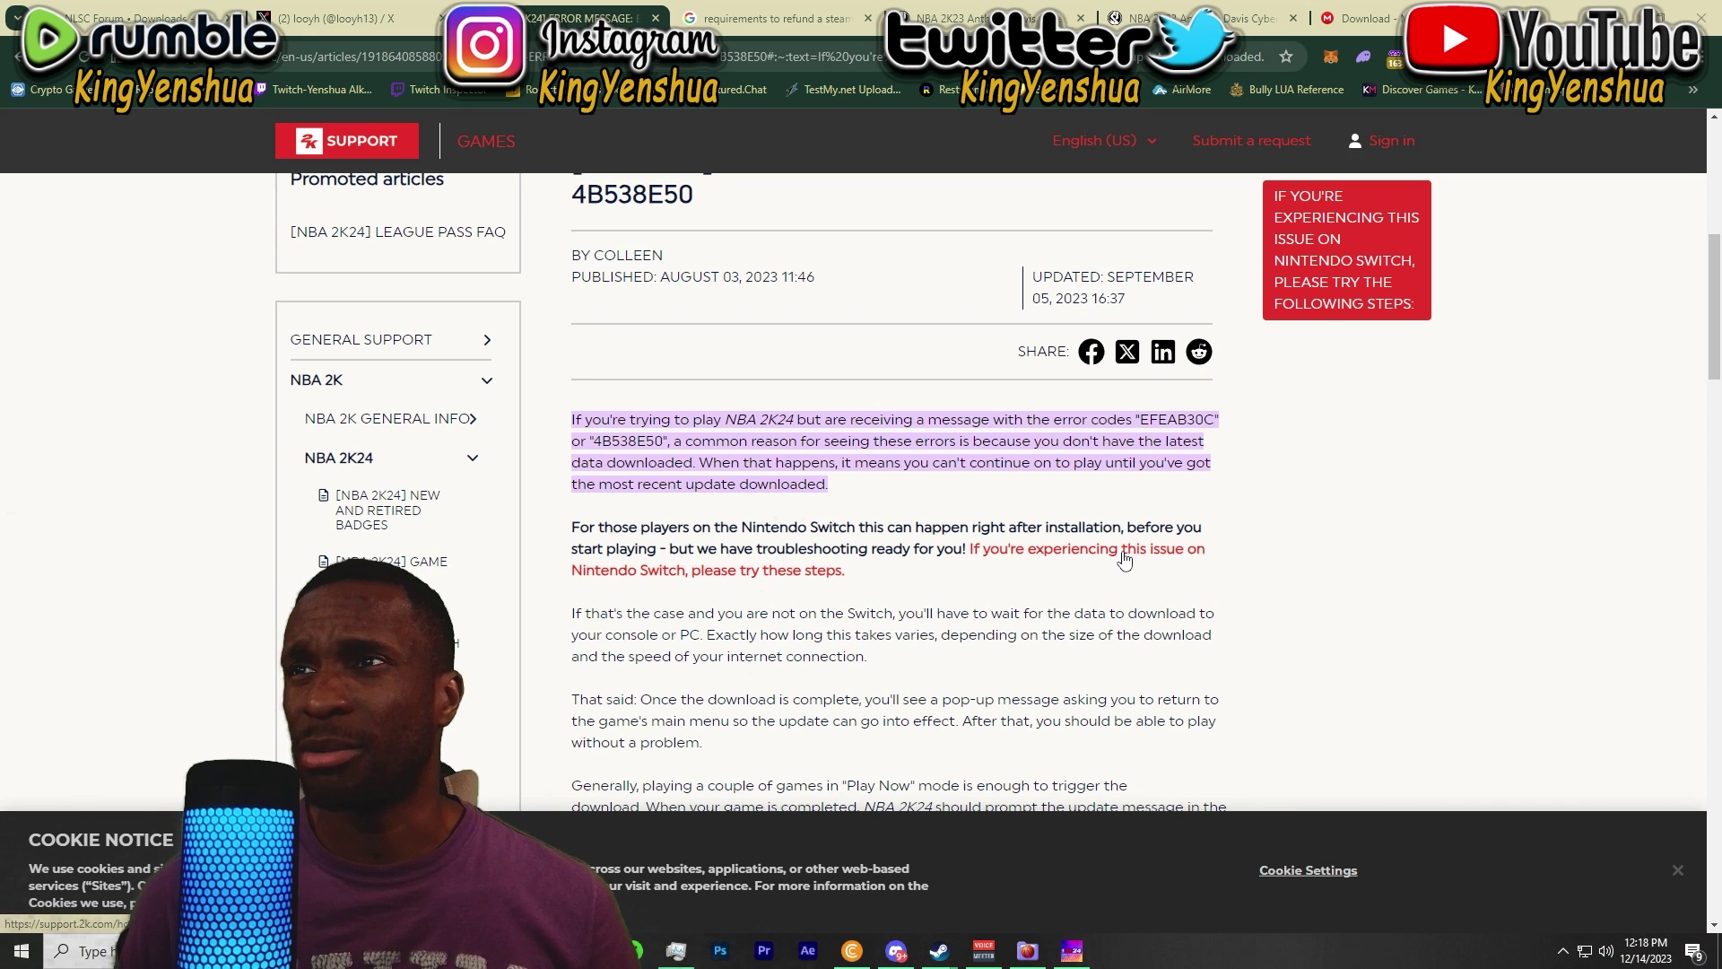
{"action": "scroll", "coordinate": [1125, 561], "scroll_direction": "down", "scroll_amount": 2}
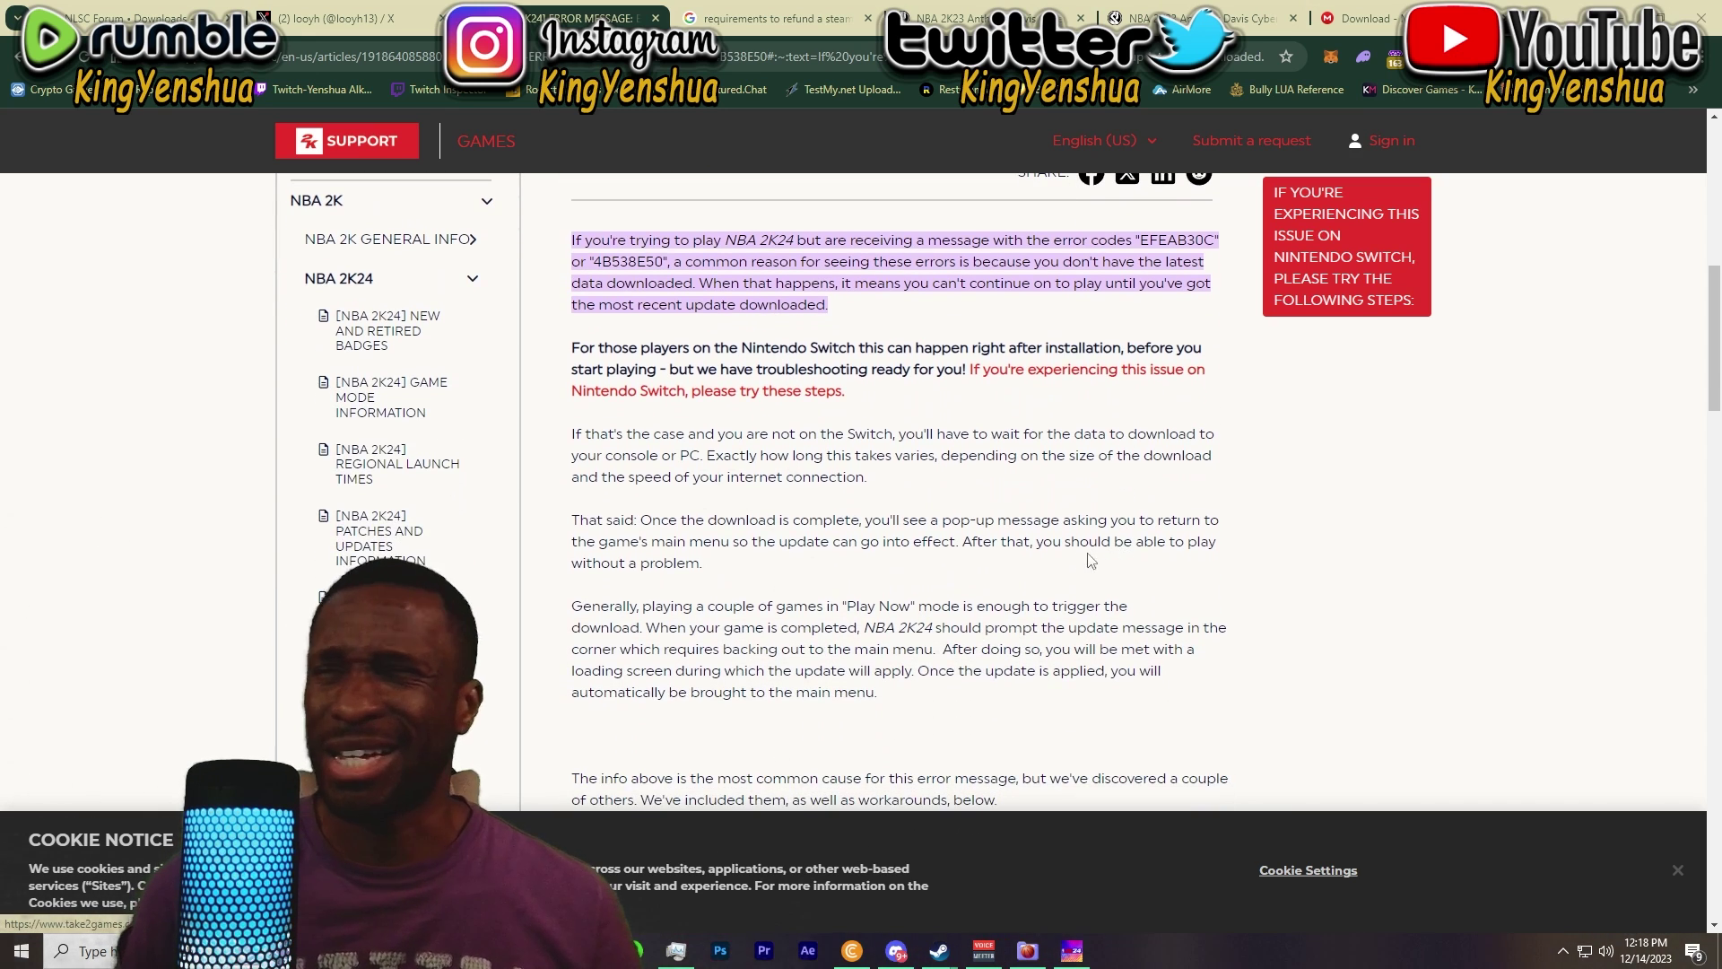
{"action": "scroll", "coordinate": [984, 575], "scroll_direction": "down", "scroll_amount": 2}
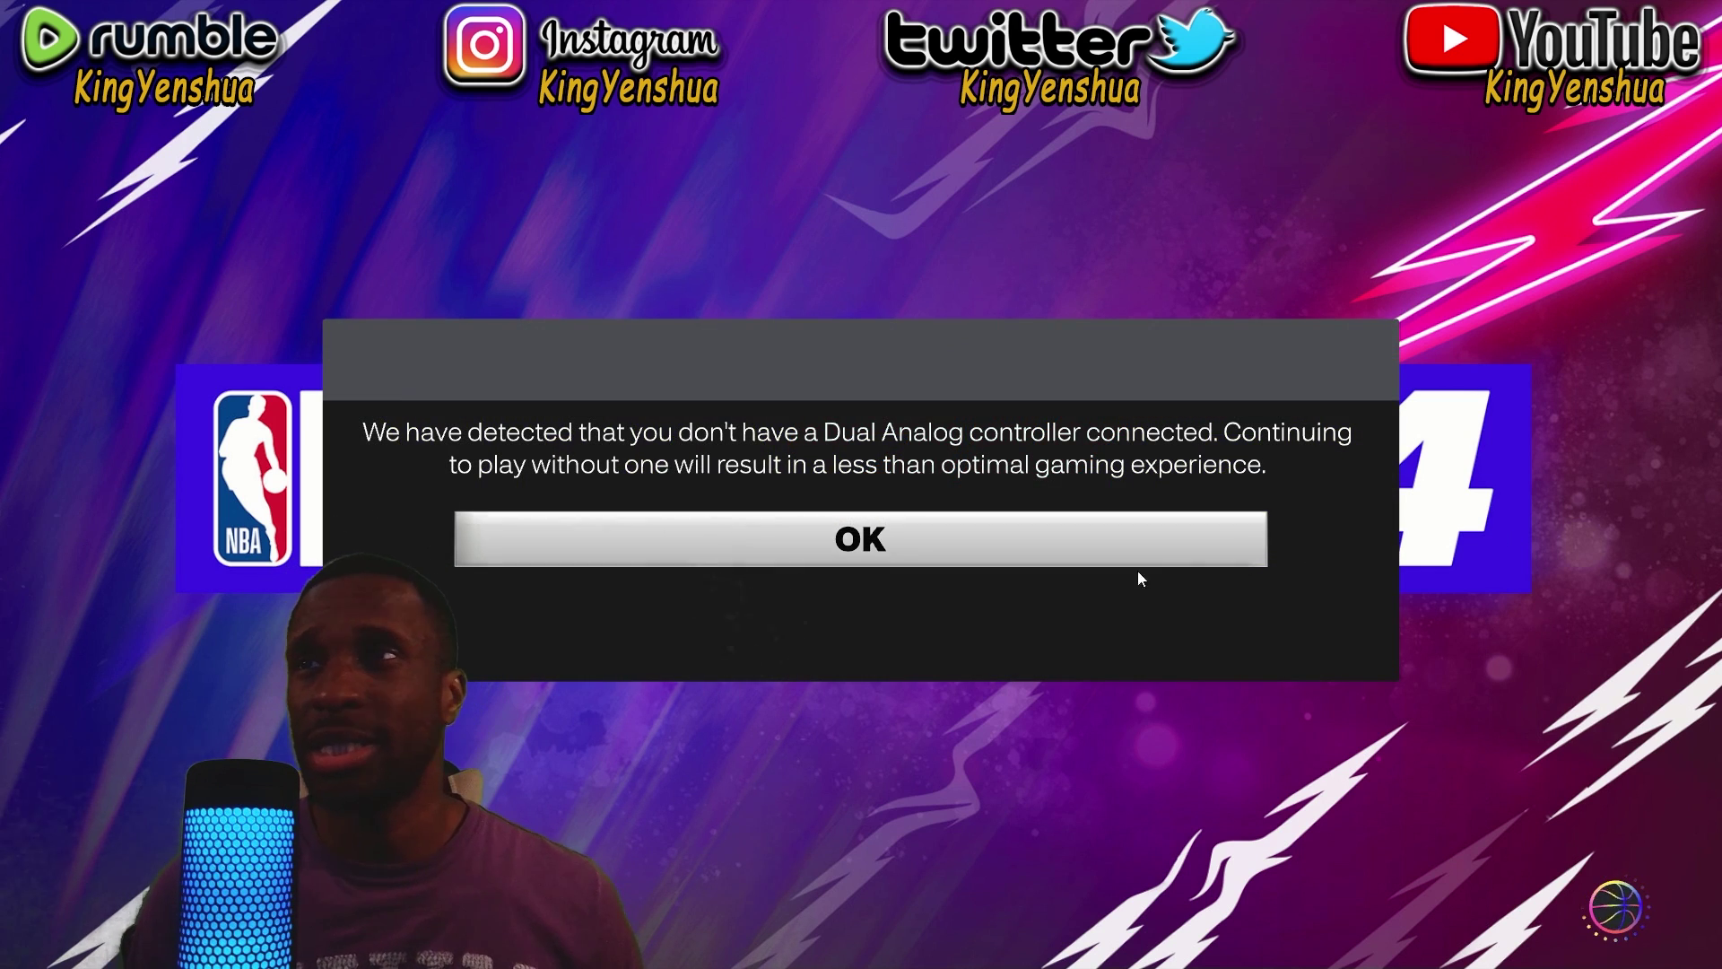
Step: Confirm the missing-controller warning with OK and dismiss the What's New popup with Escape
{"action": "left_click", "coordinate": [841, 538]}
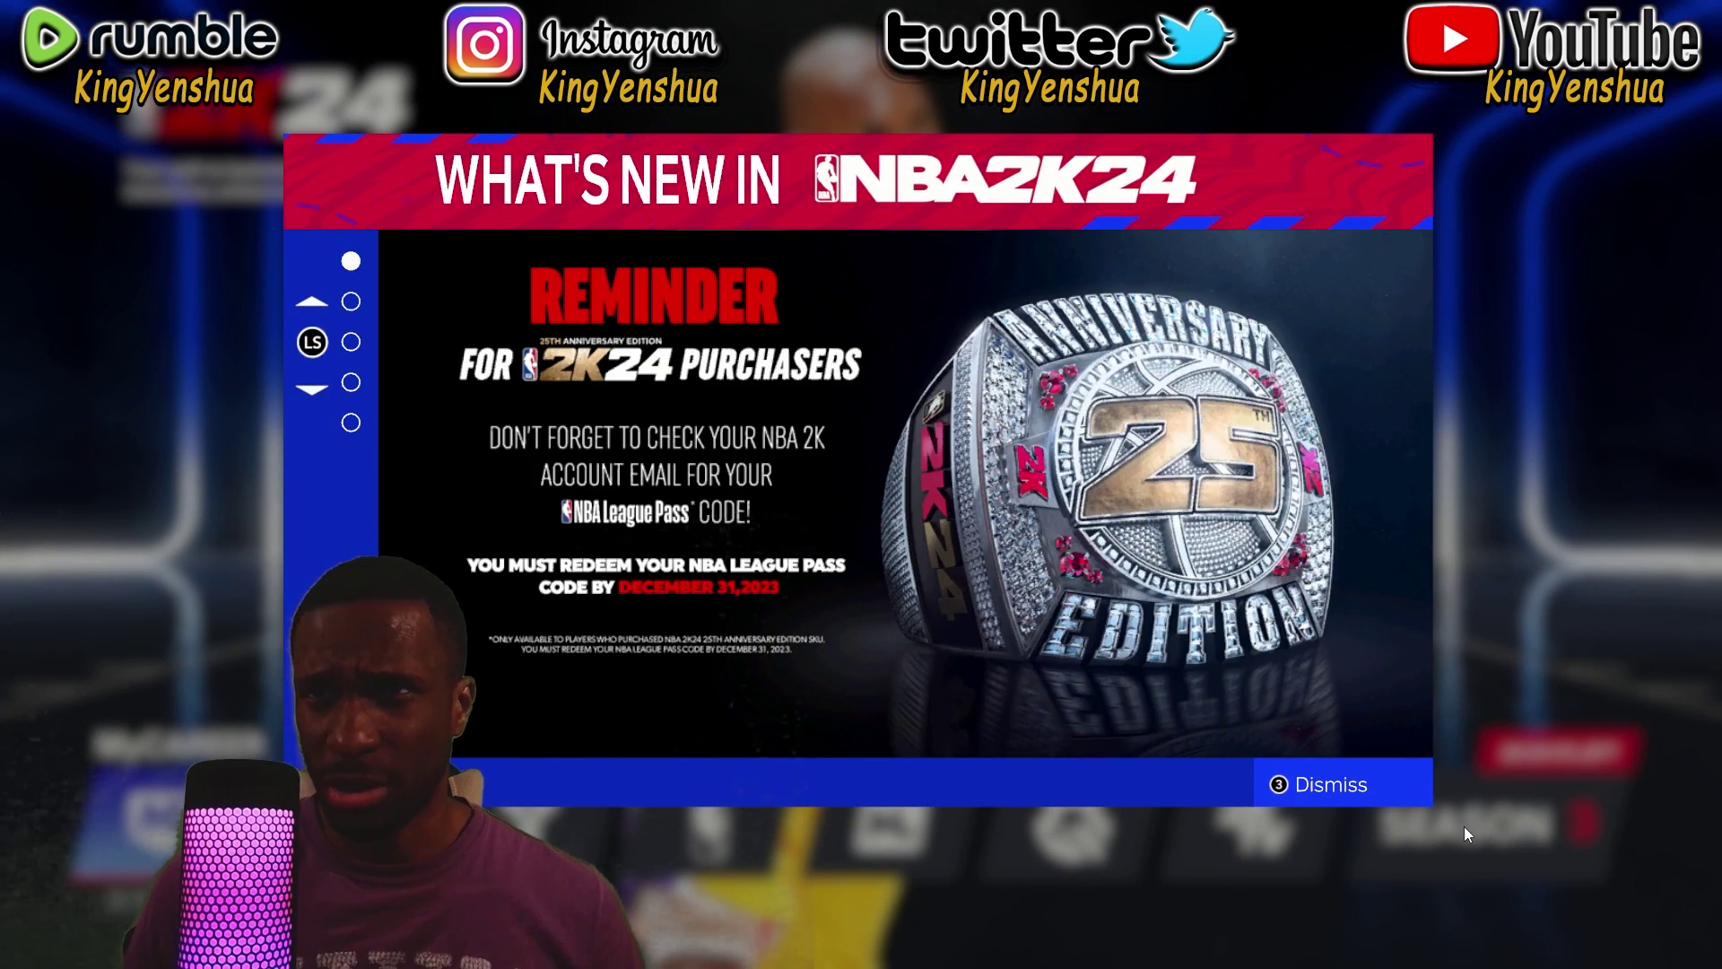
{"action": "key", "text": "Escape"}
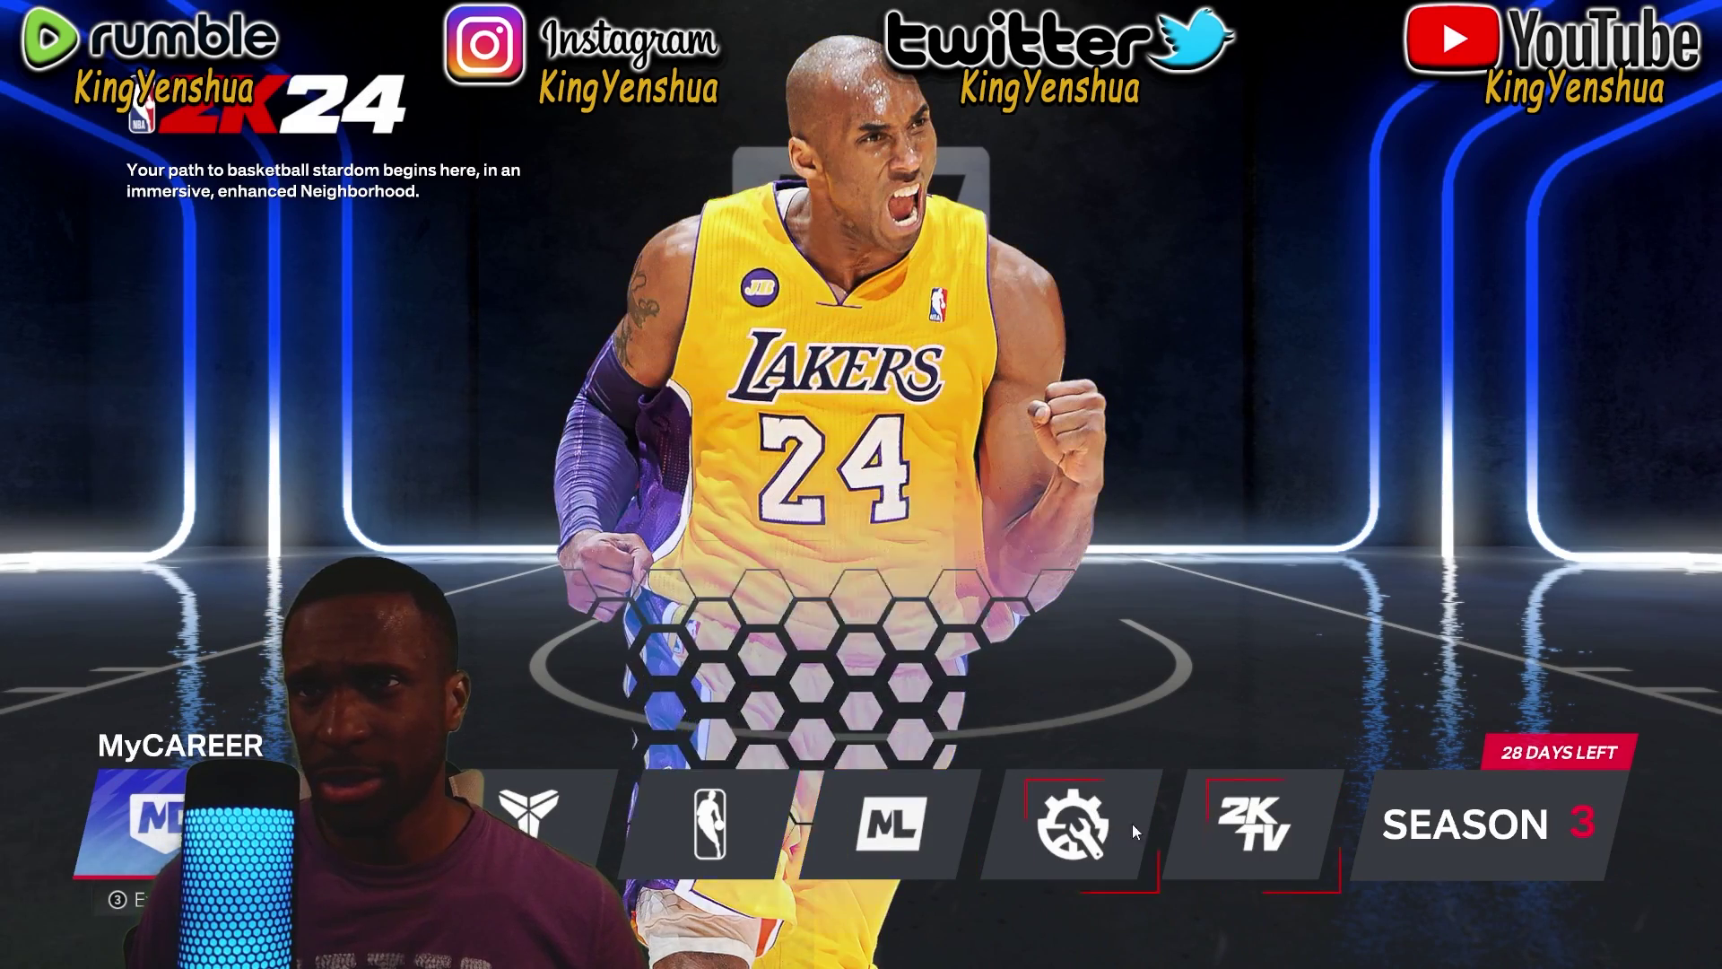
Step: Close the Season 3 splash, then open Features > Roster with NBA type and Official 2KSports Roster
{"action": "left_click", "coordinate": [1529, 843]}
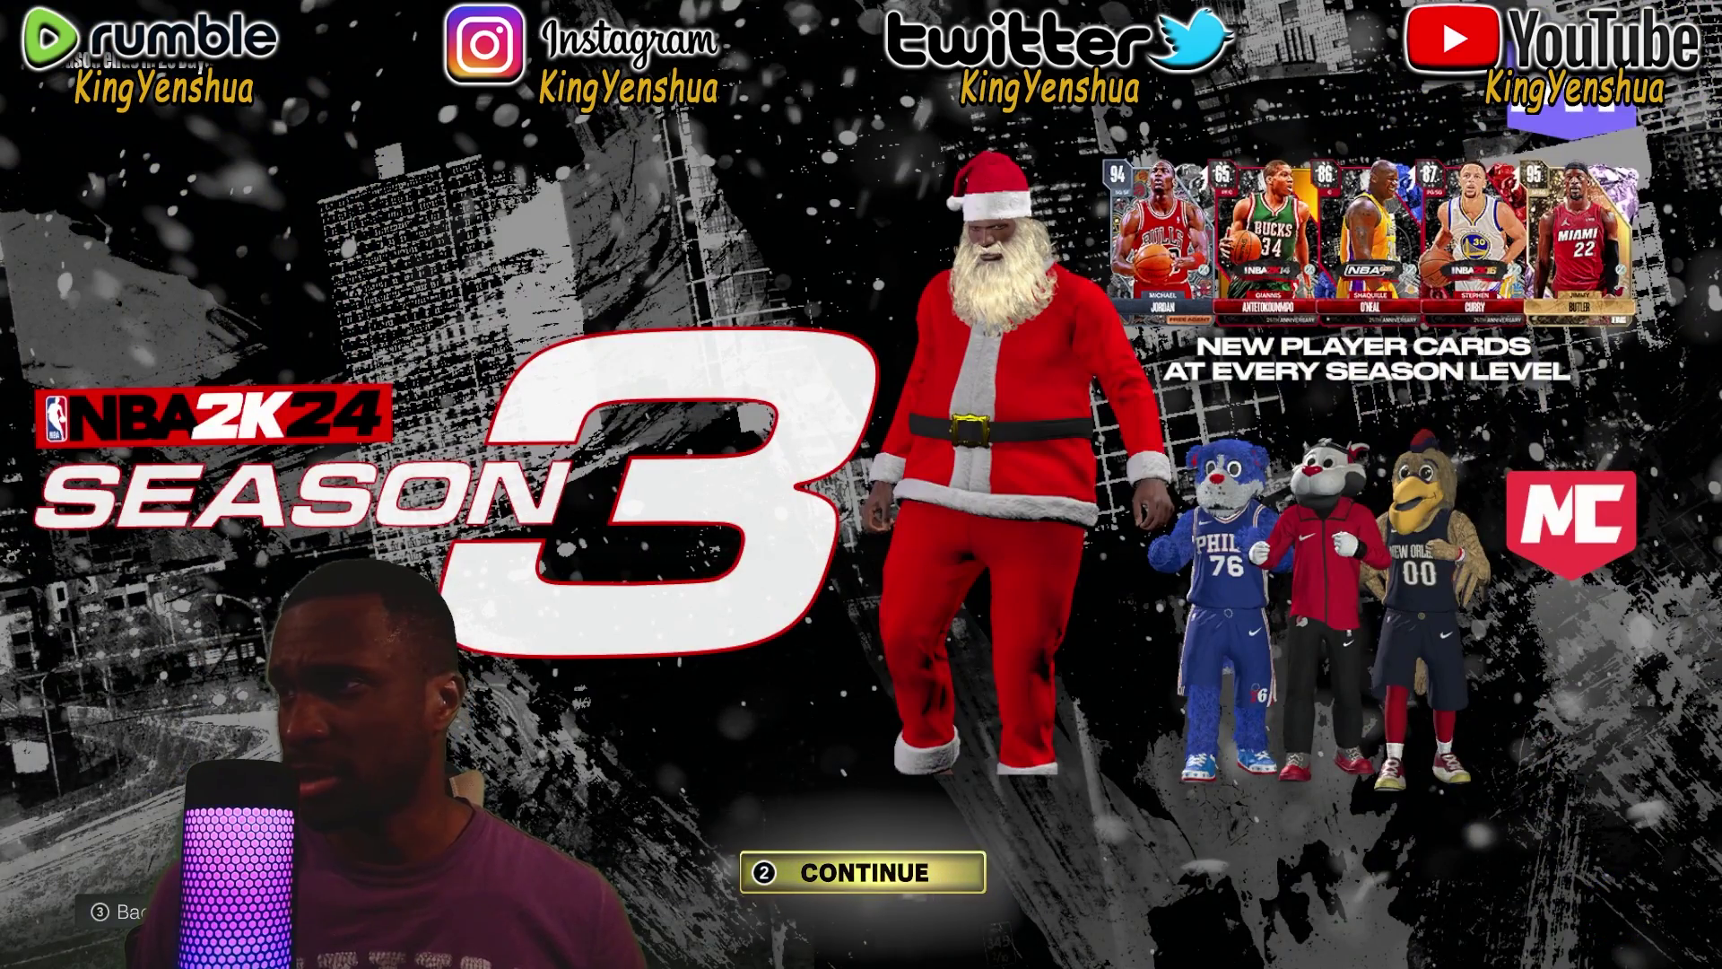
{"action": "left_click", "coordinate": [863, 872]}
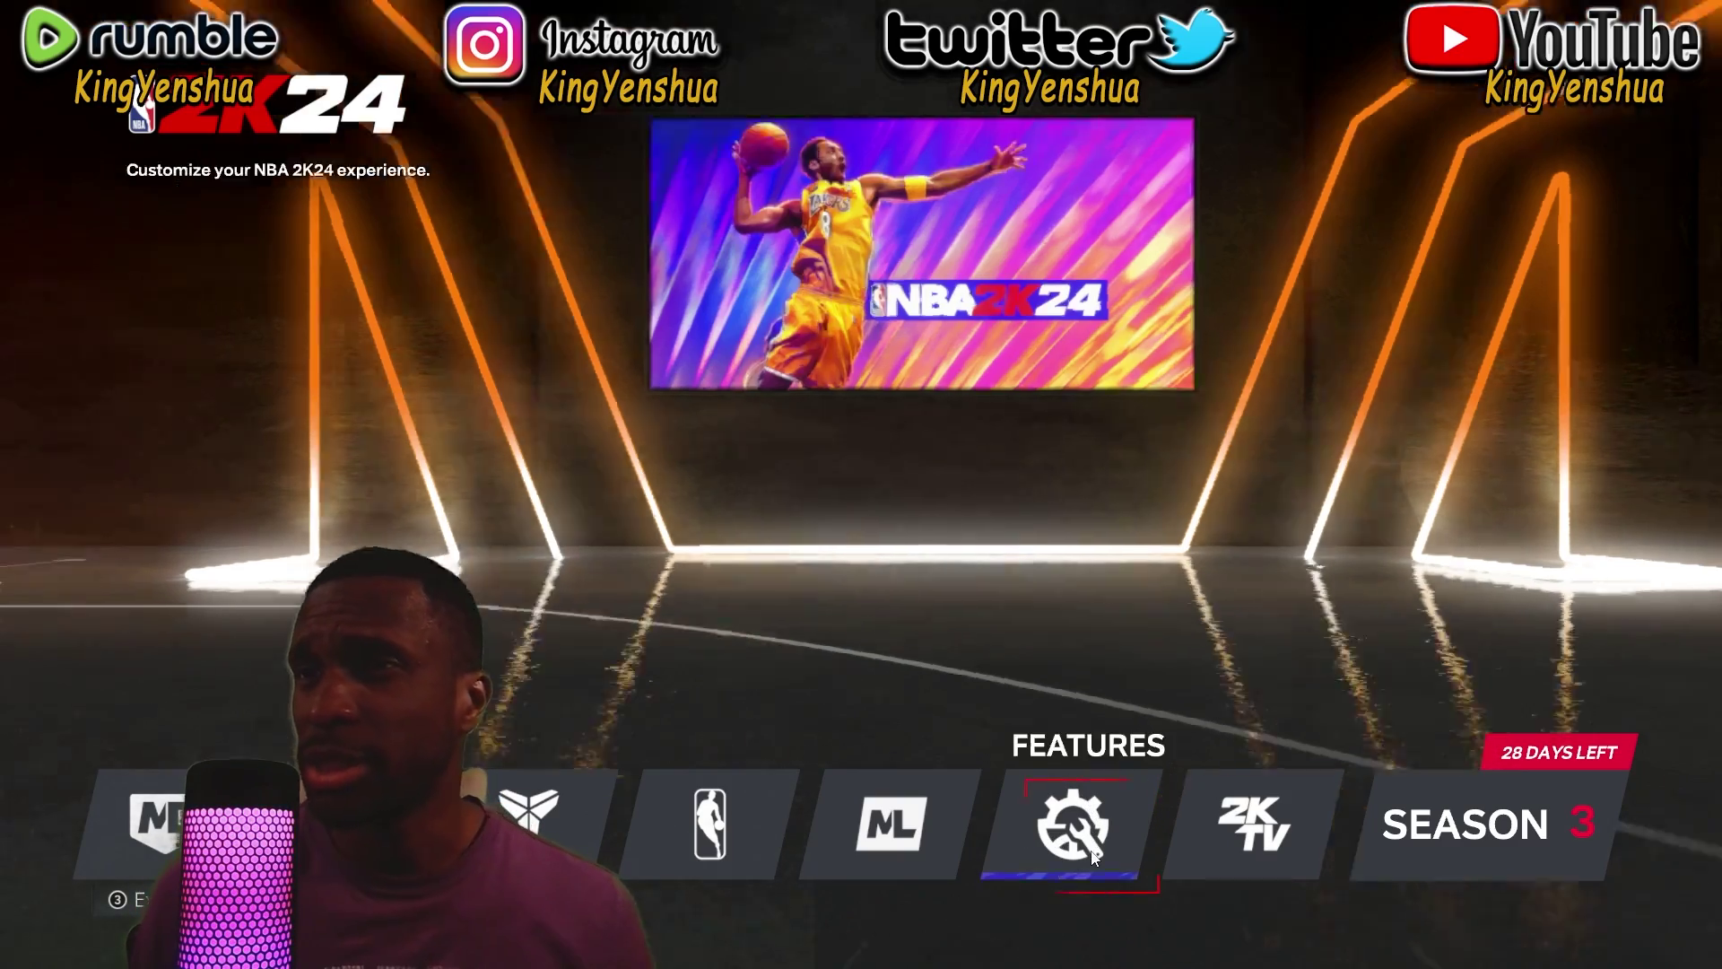
{"action": "left_click", "coordinate": [1092, 835]}
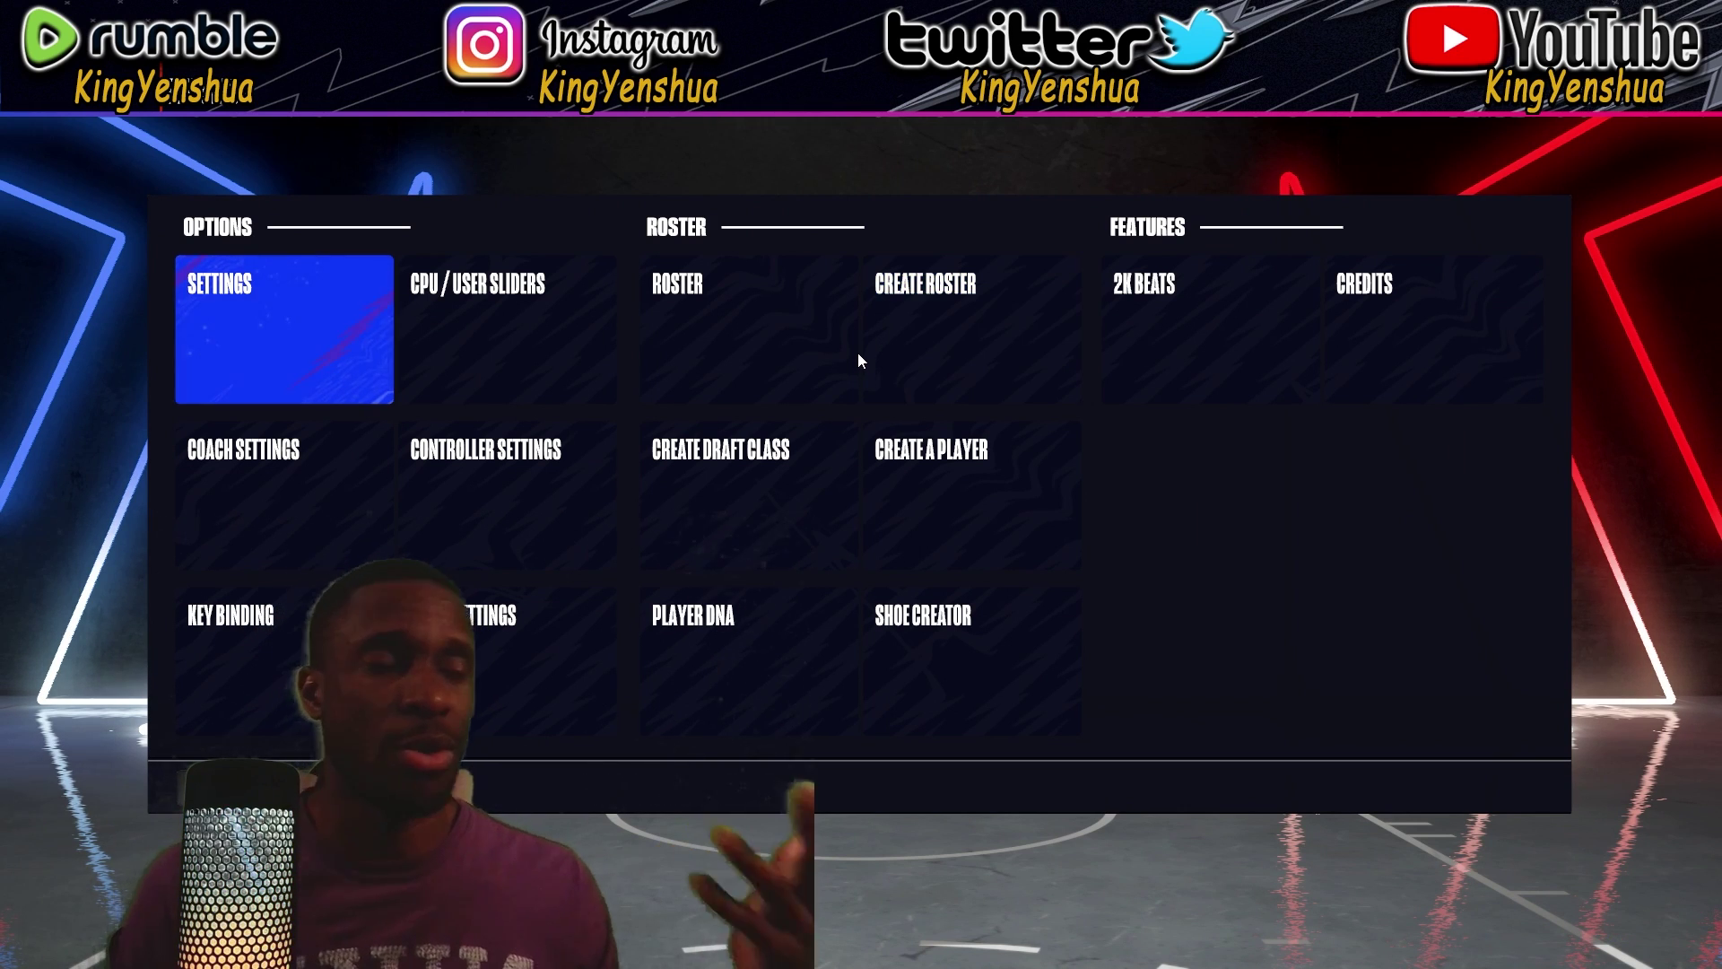
{"action": "left_click", "coordinate": [744, 322]}
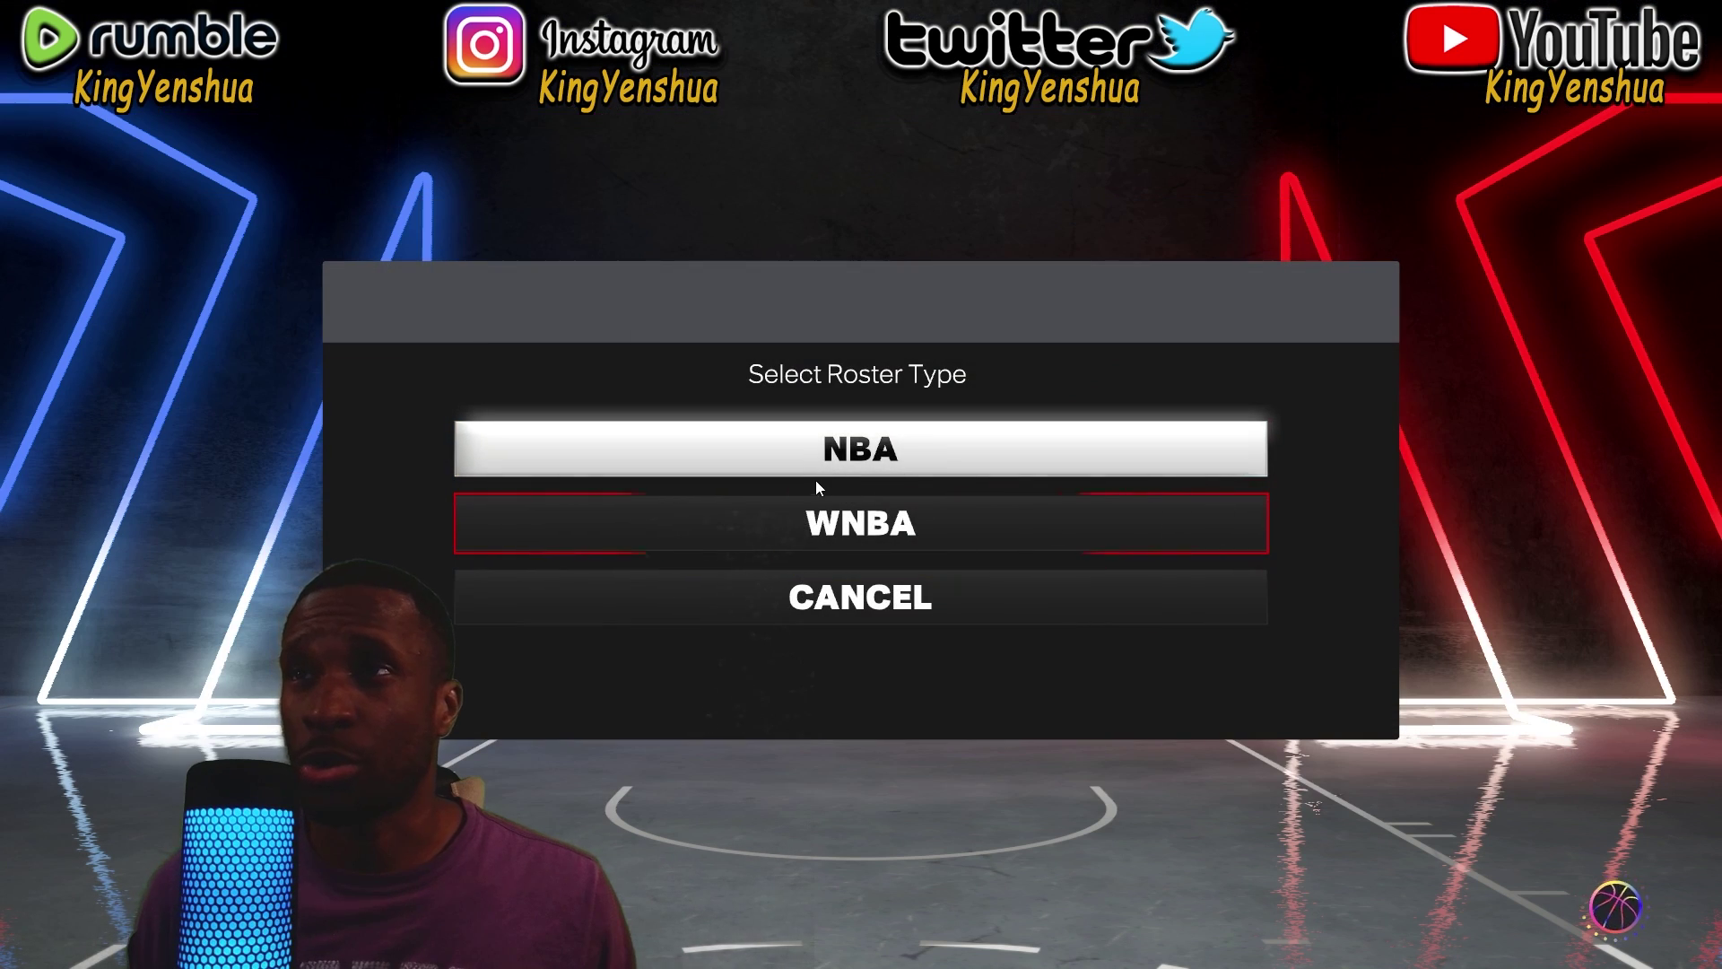
{"action": "left_click", "coordinate": [827, 458]}
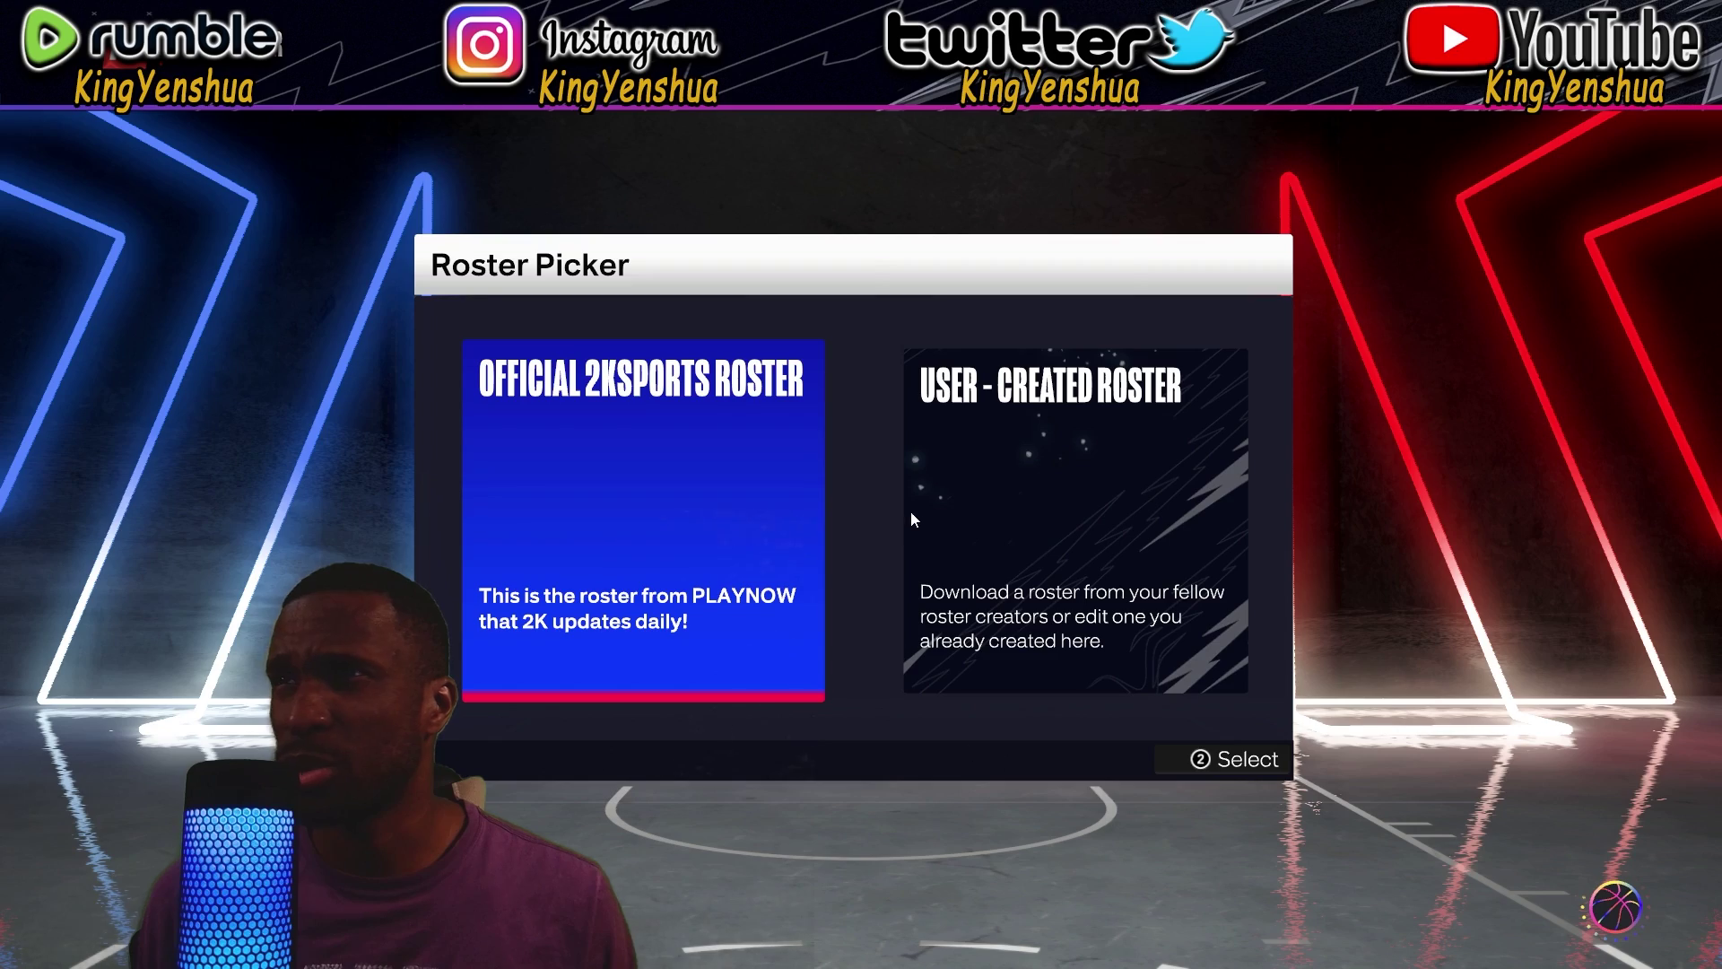
{"action": "key", "text": "Return"}
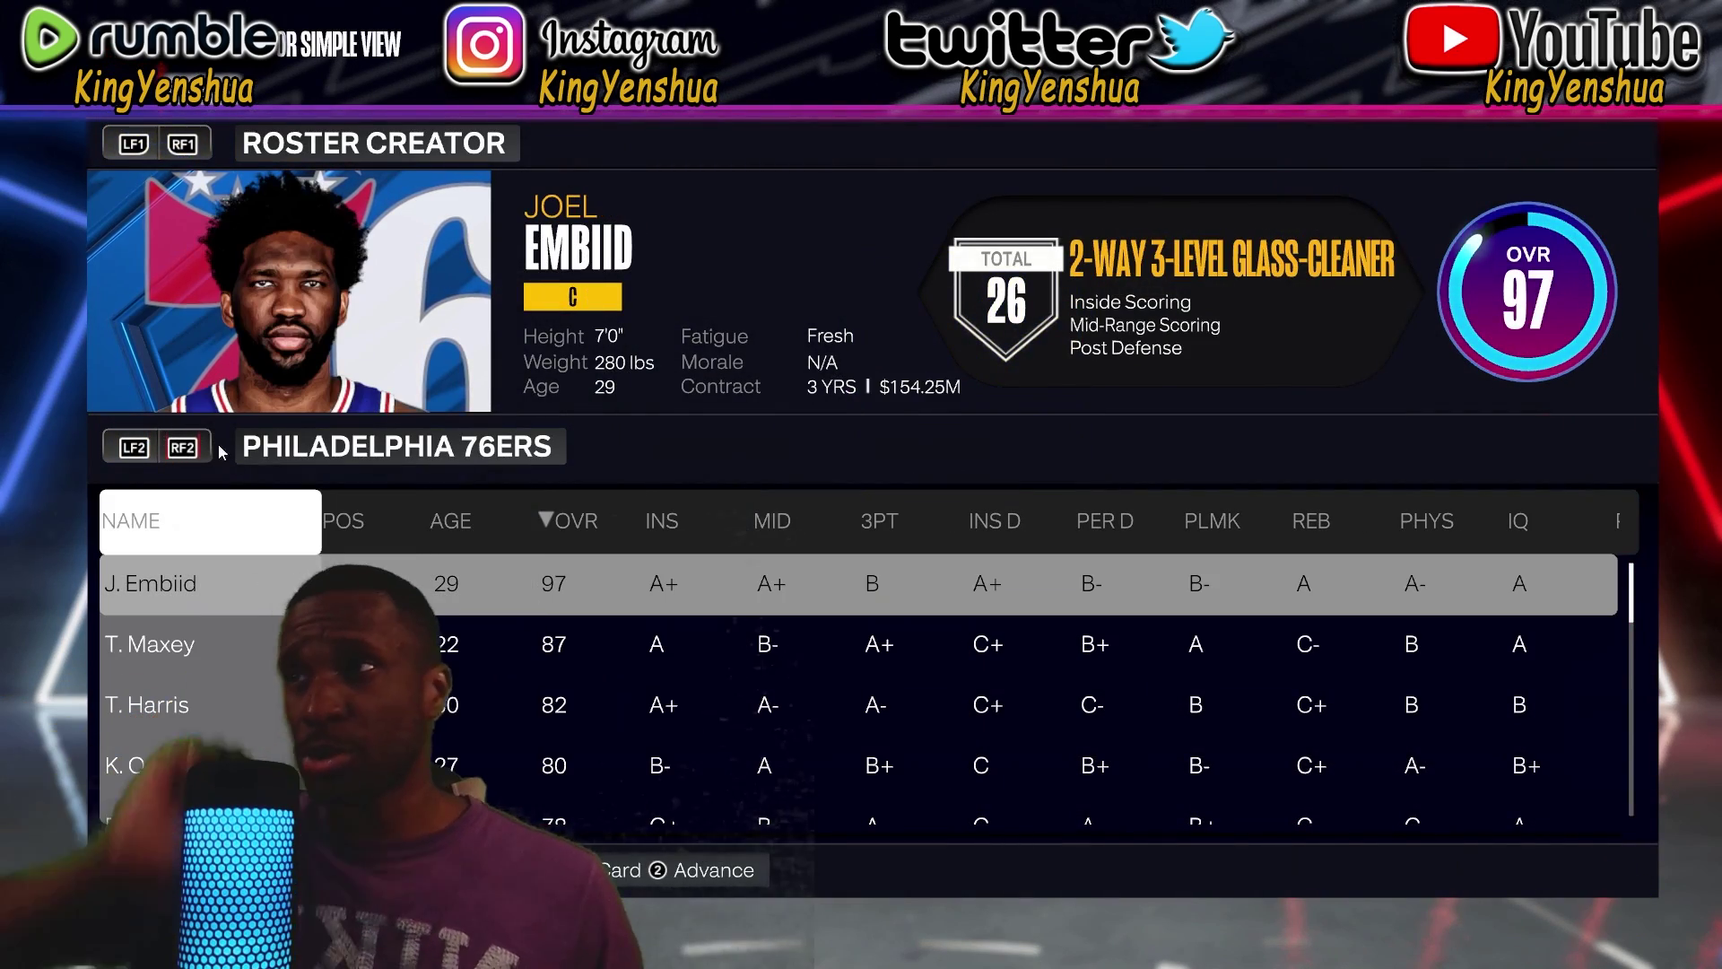
Step: Cycle through the team rosters to the Los Angeles Lakers
{"action": "left_click", "coordinate": [204, 446]}
{"action": "left_click", "coordinate": [201, 450]}
{"action": "left_click", "coordinate": [197, 453]}
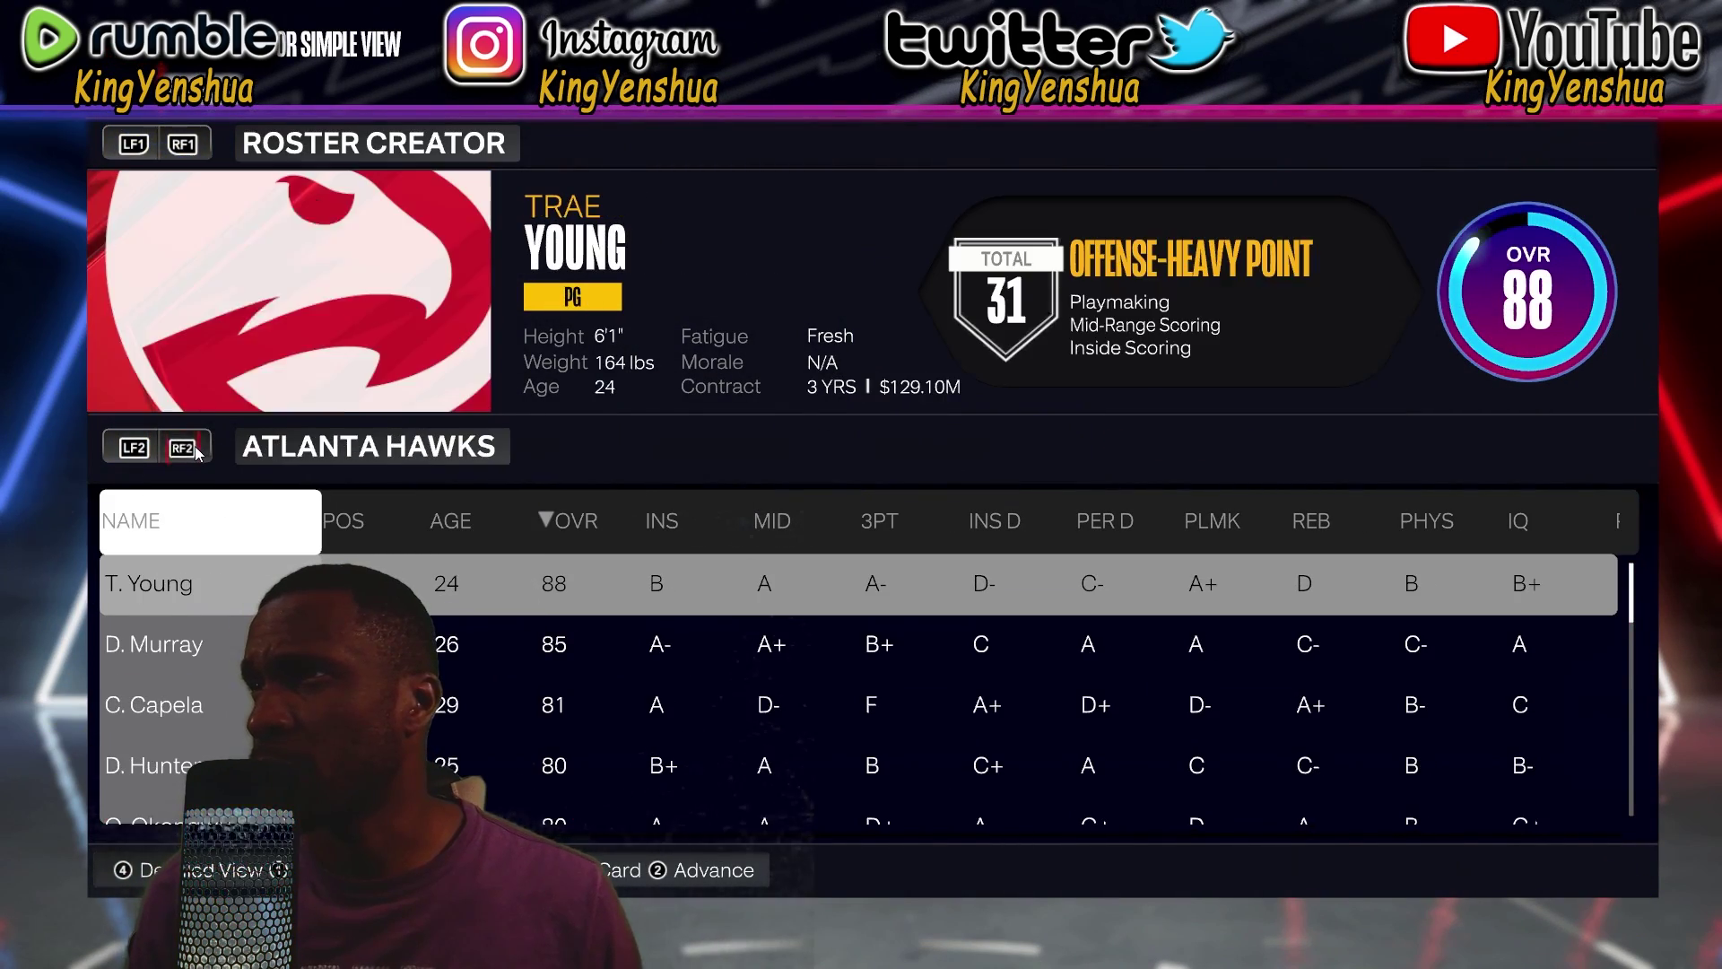
{"action": "left_click", "coordinate": [196, 451]}
{"action": "left_click", "coordinate": [195, 451]}
{"action": "left_click", "coordinate": [195, 451]}
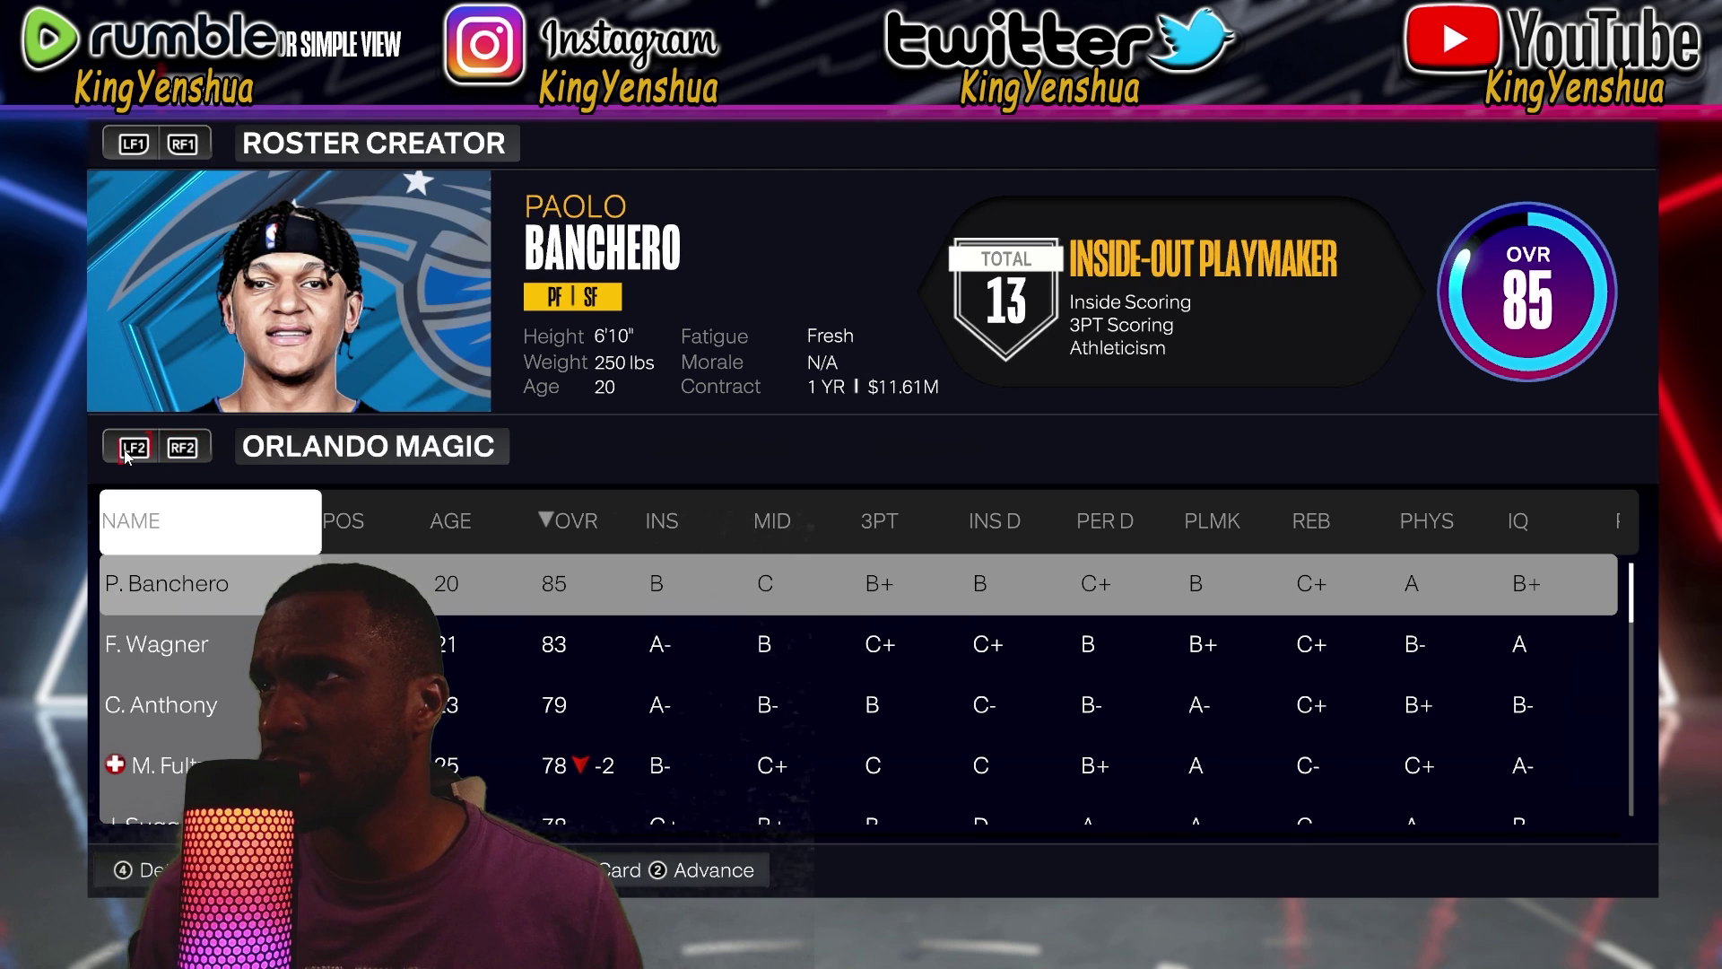
{"action": "left_click", "coordinate": [126, 456]}
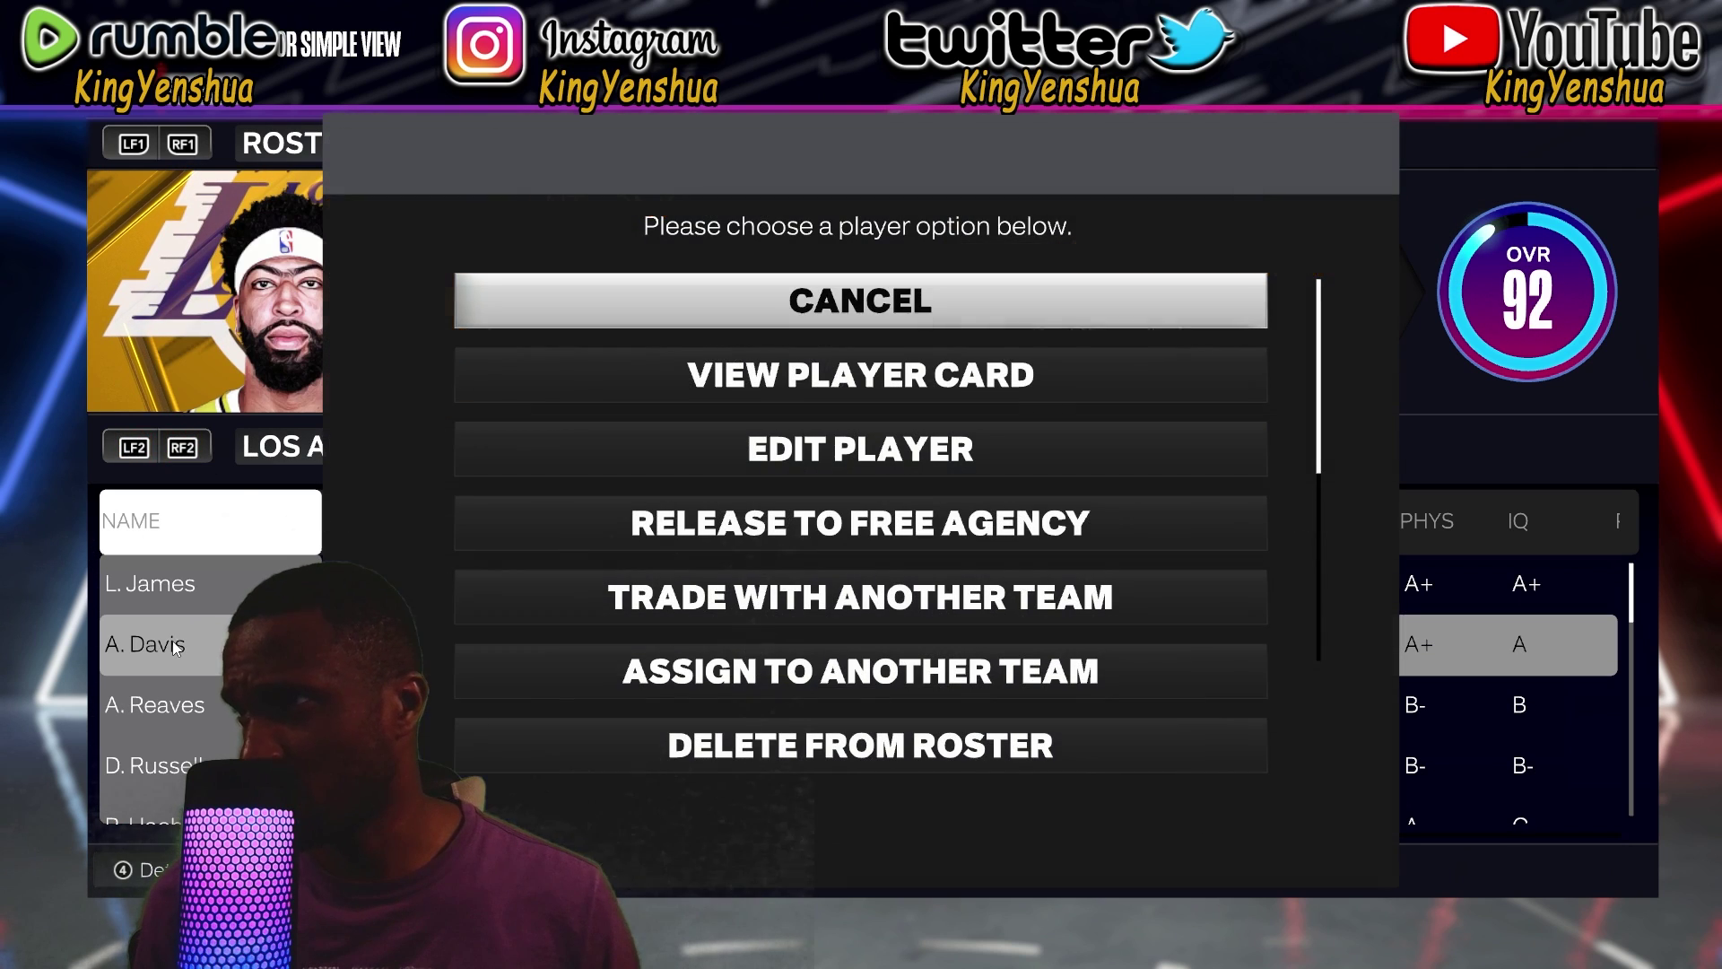
Step: Open A. Davis in Edit Player to view his face, then exit discarding changes
{"action": "left_click", "coordinate": [199, 638]}
{"action": "left_click", "coordinate": [777, 453]}
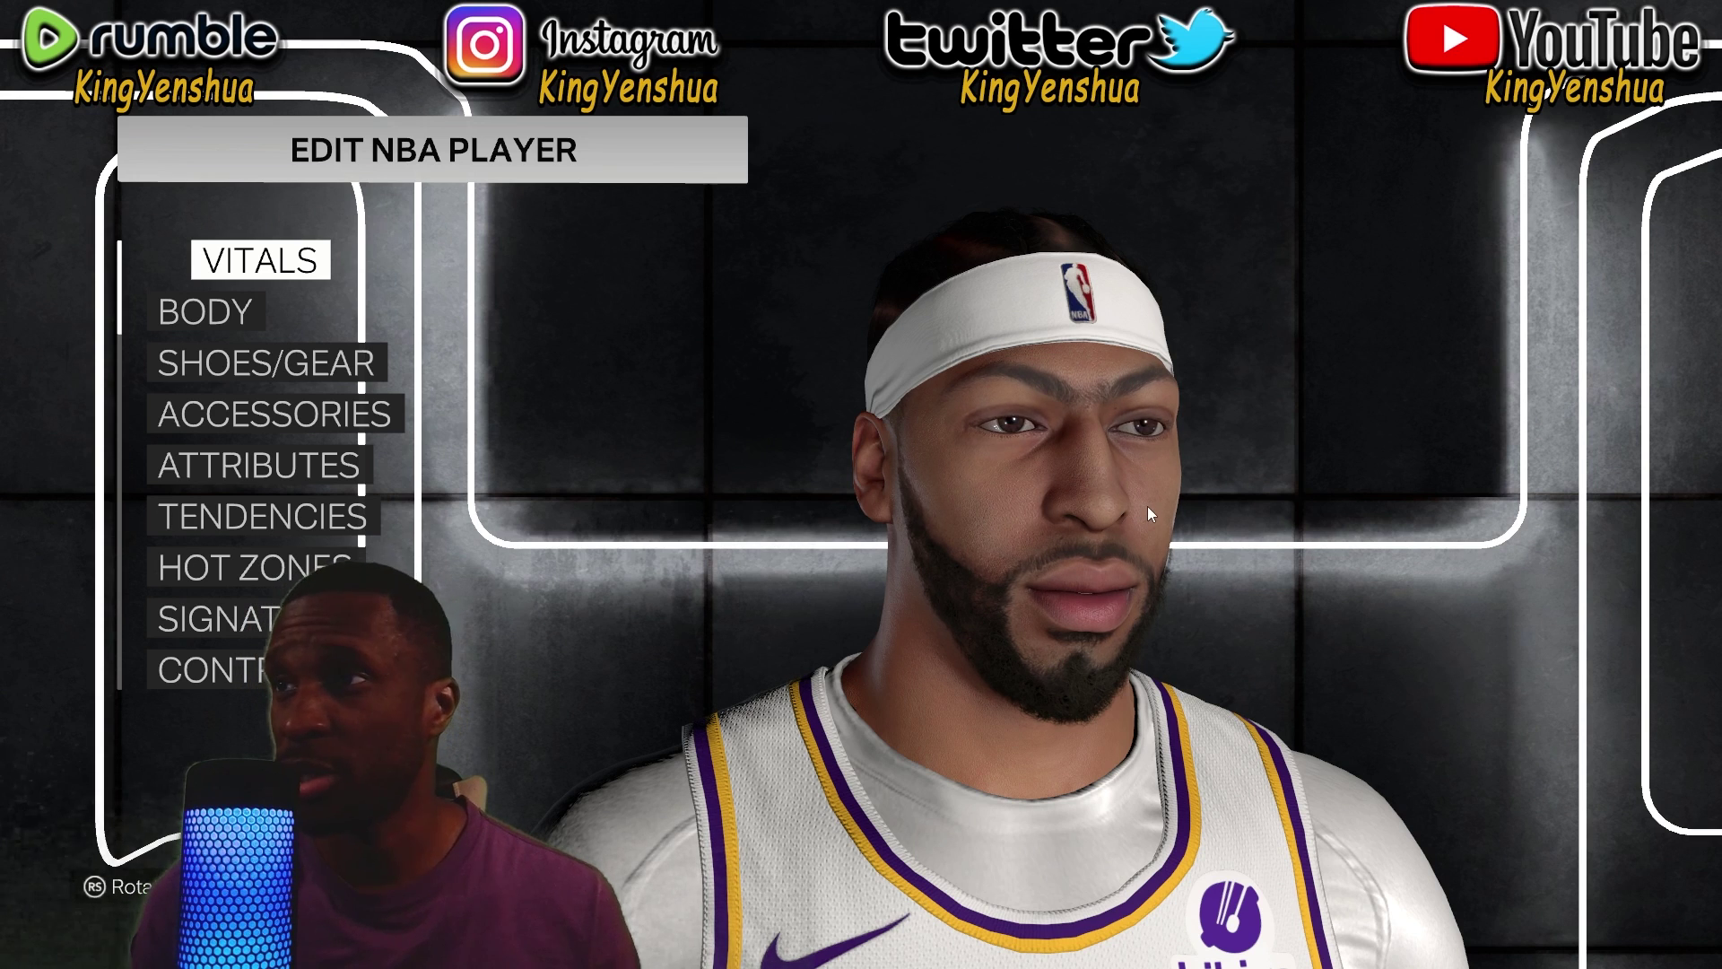
{"action": "key", "text": "Escape"}
{"action": "left_click", "coordinate": [889, 610]}
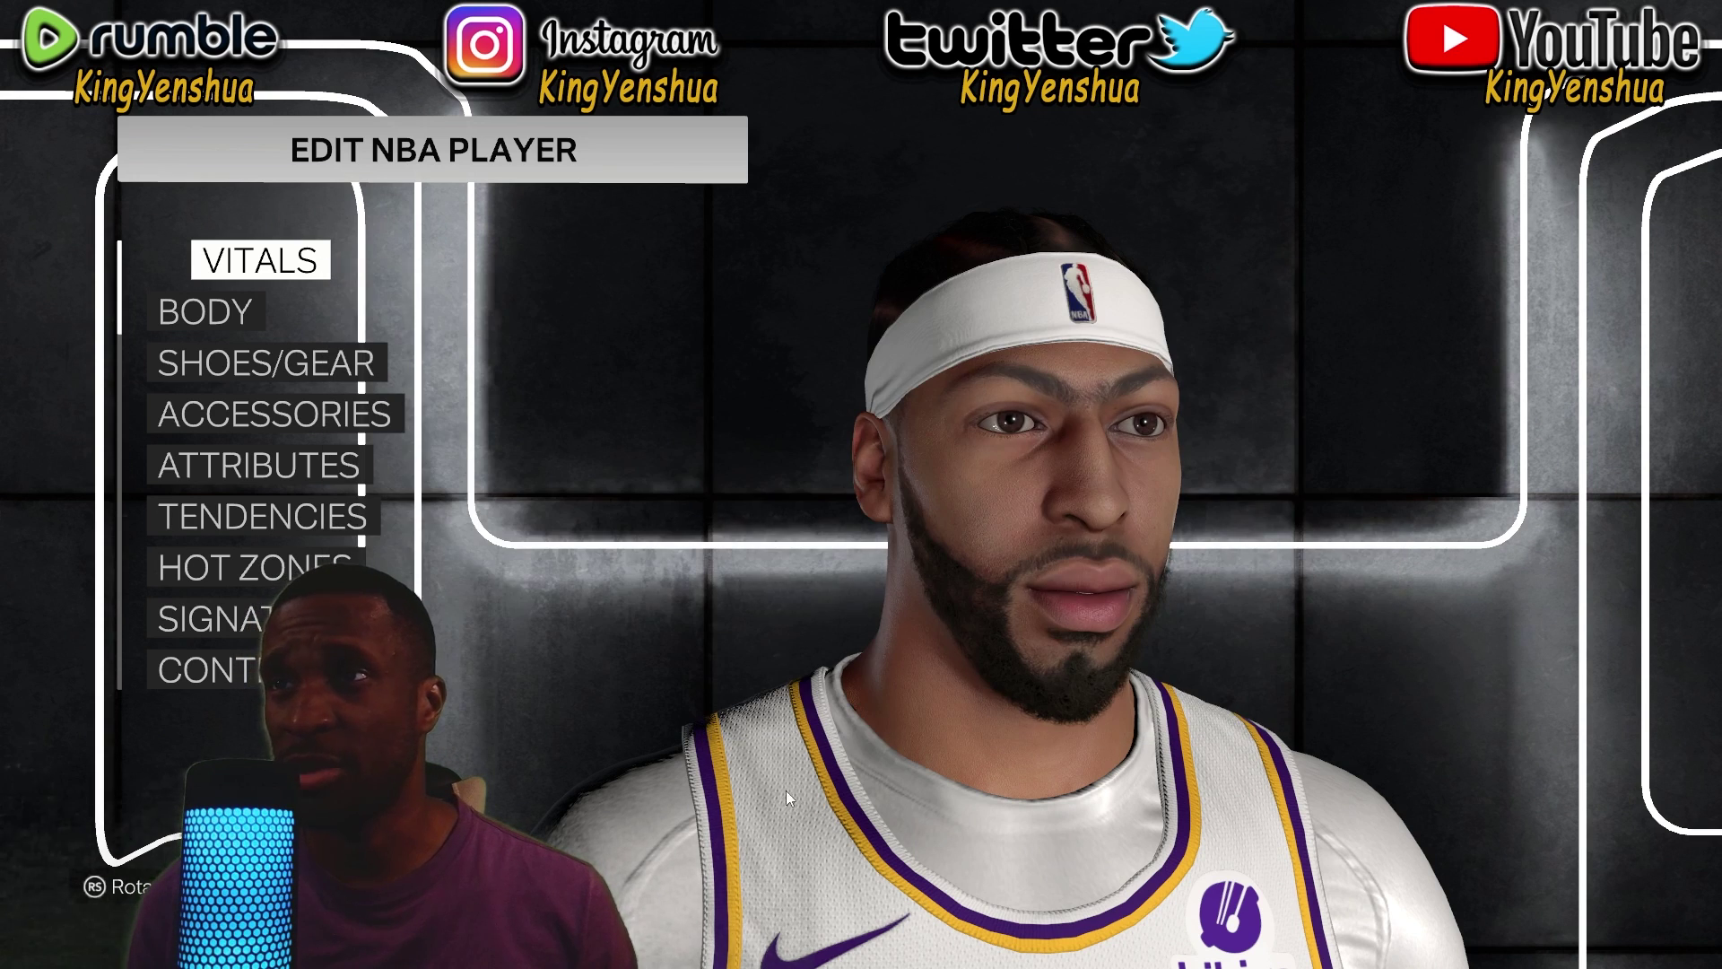
{"action": "key", "text": "Escape"}
{"action": "left_click", "coordinate": [777, 538]}
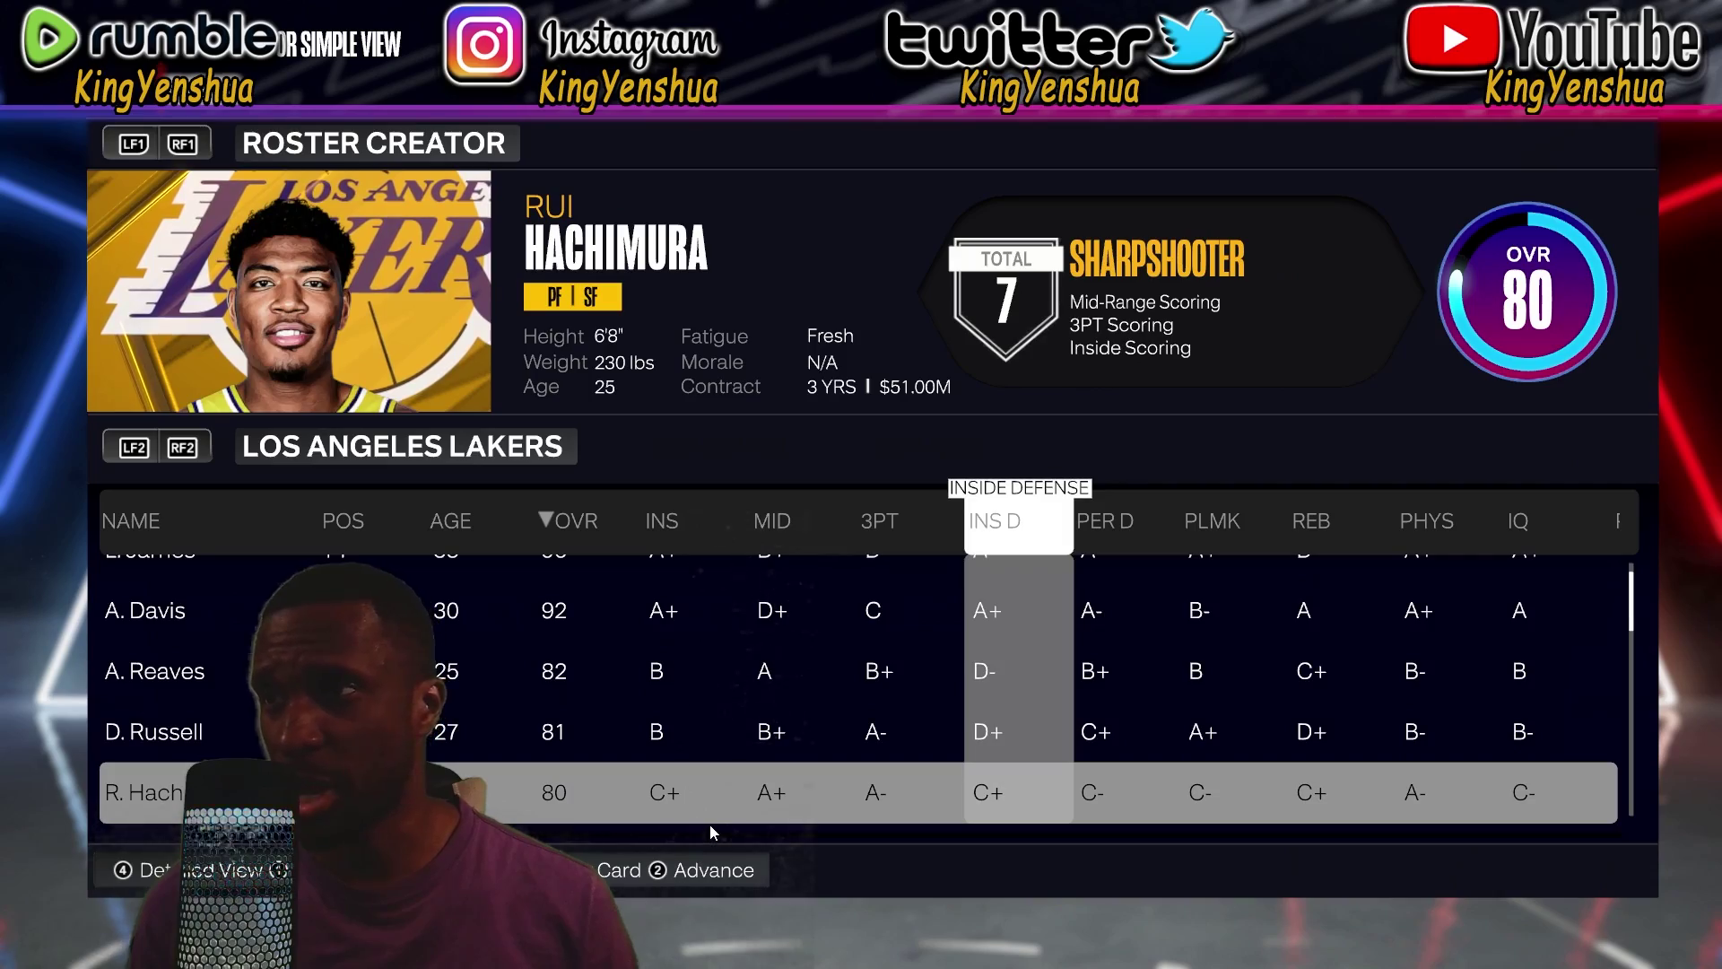
Step: Move the roster selection to D. Russell and switch to the NBA 2K24 folder in File Explorer
{"action": "key", "text": "Left"}
{"action": "key", "text": "Left"}
{"action": "key", "text": "Left"}
{"action": "key", "text": "Up"}
{"action": "key", "text": "Left"}
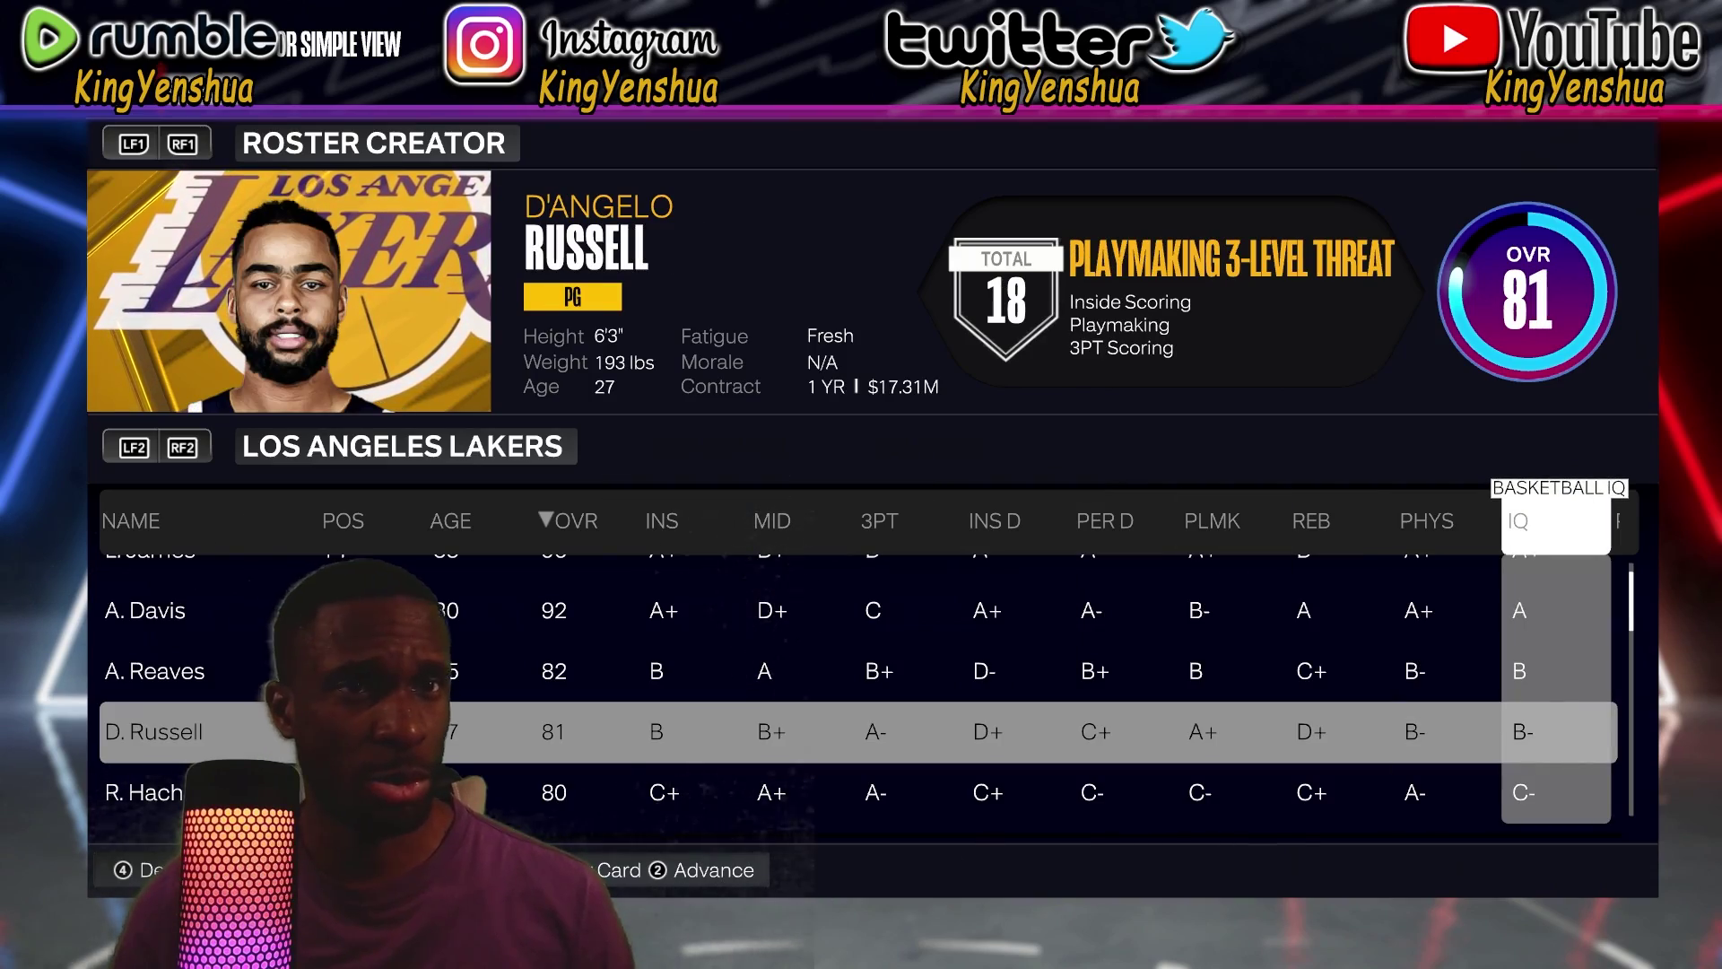
{"action": "key", "text": "alt+Tab"}
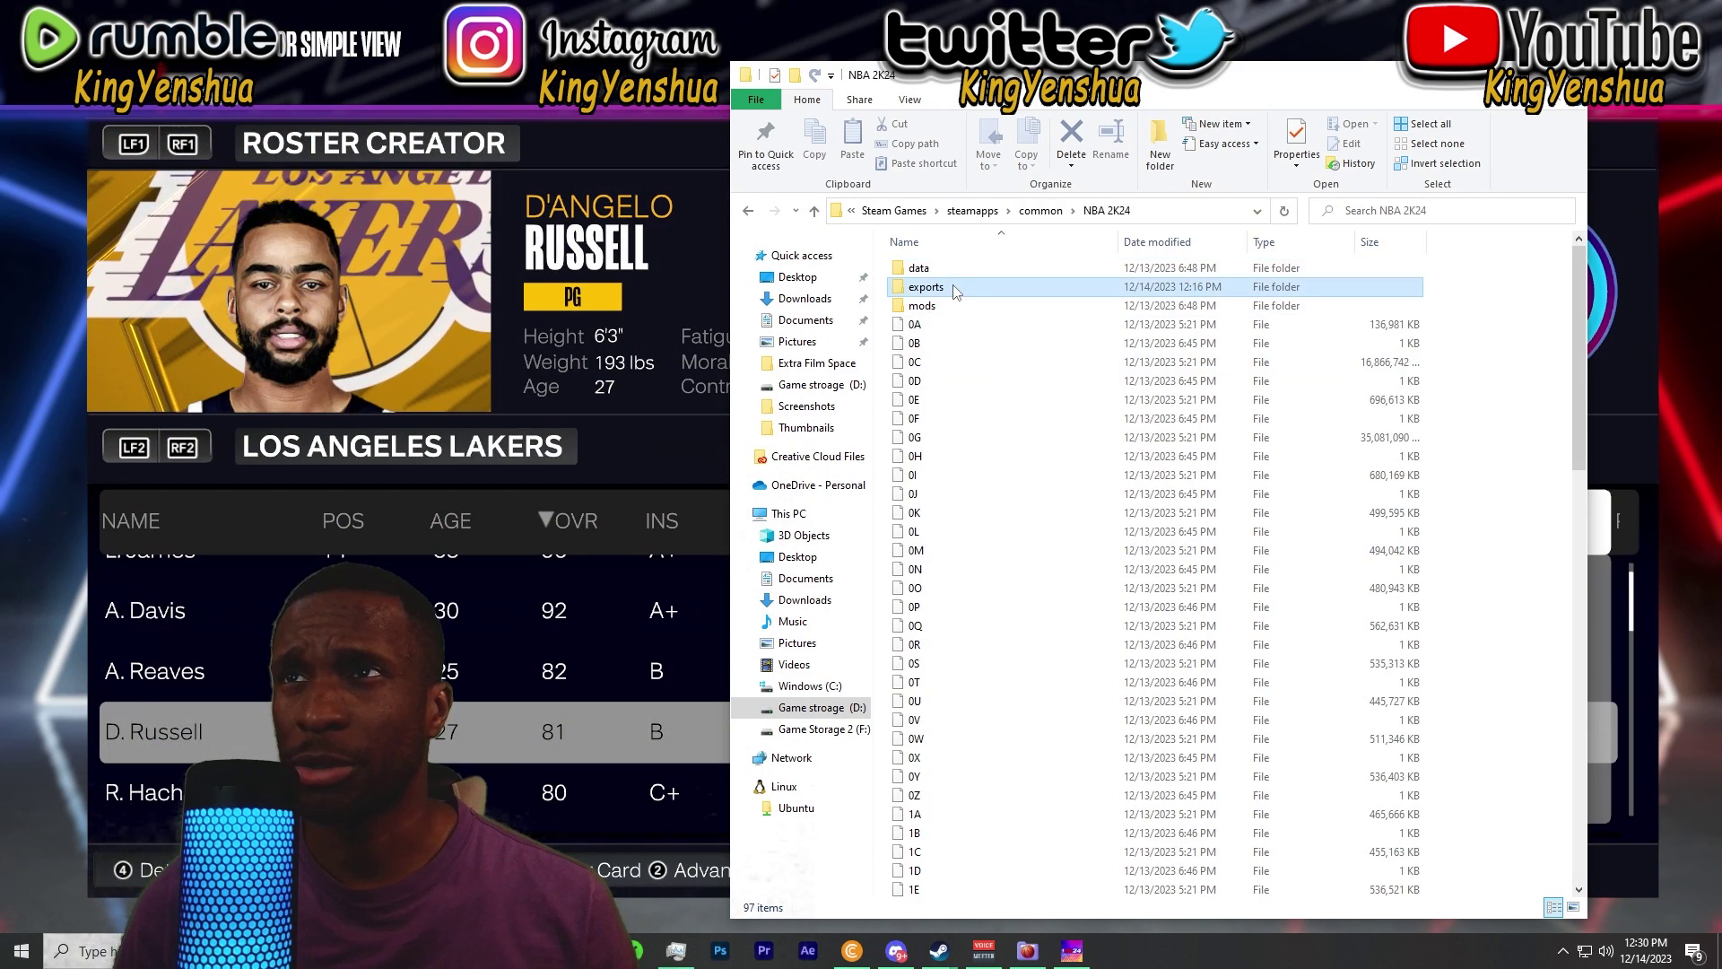
Step: Open the exports > downloads folder and the NBA 2K24 mods folder in side-by-side windows
{"action": "double_click", "coordinate": [926, 286]}
{"action": "double_click", "coordinate": [949, 274]}
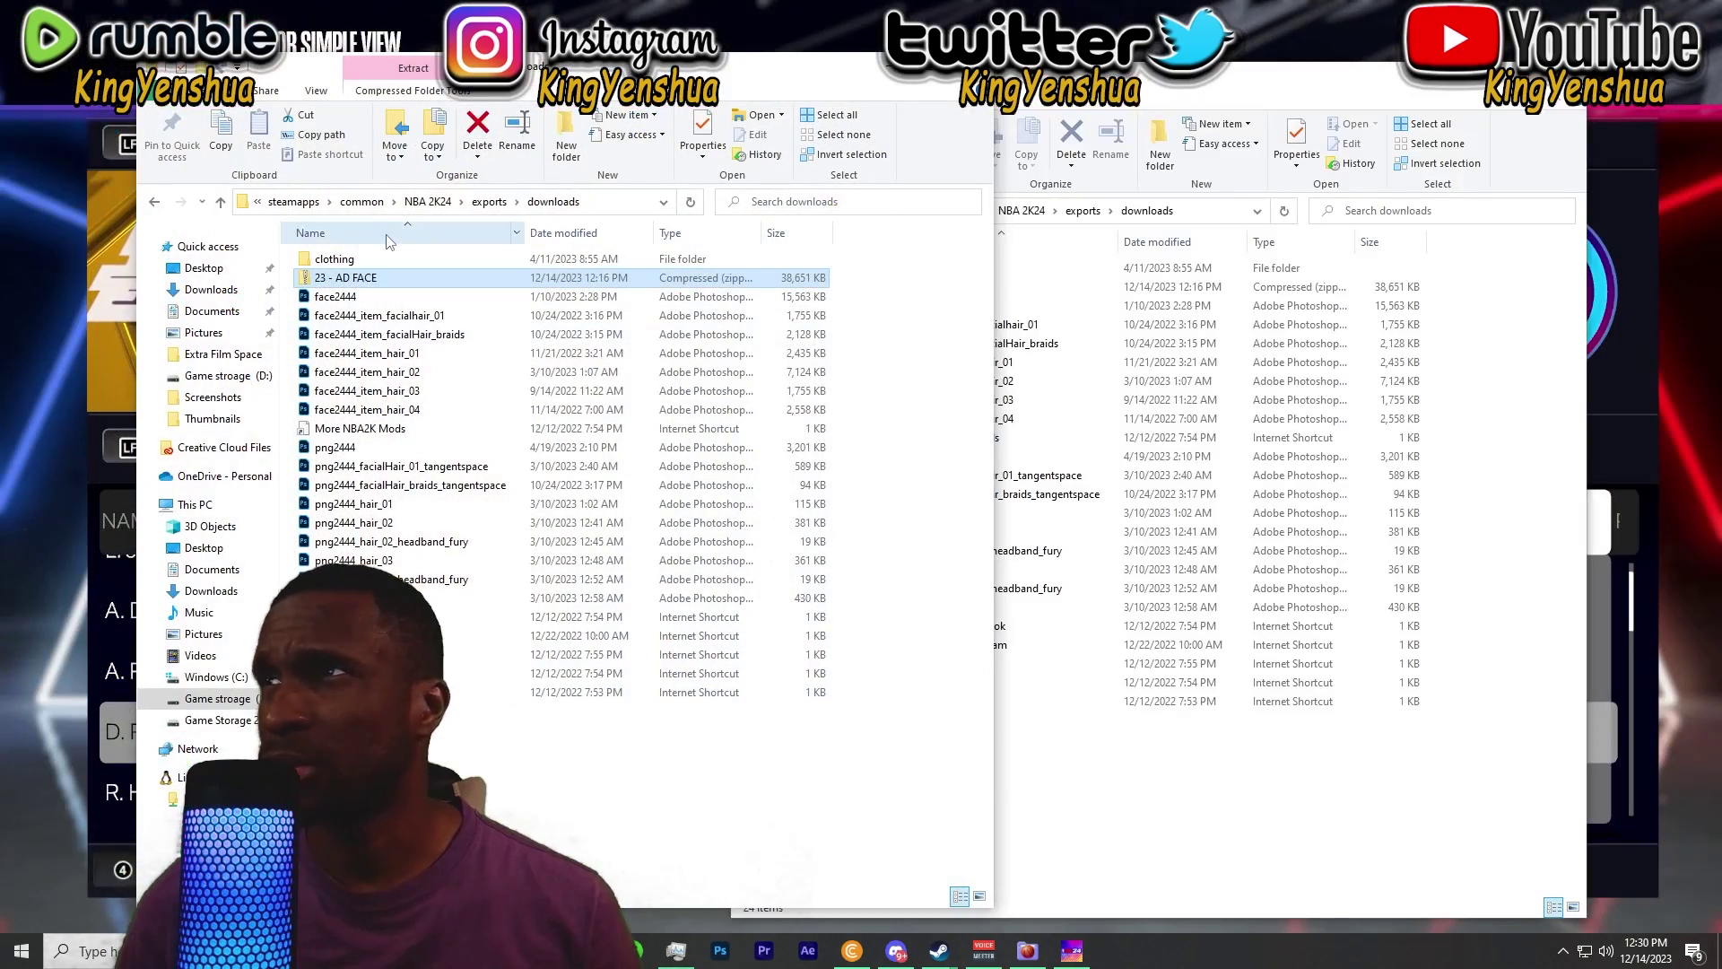
{"action": "left_click_drag", "start_coordinate": [556, 65], "coordinate": [440, 47]}
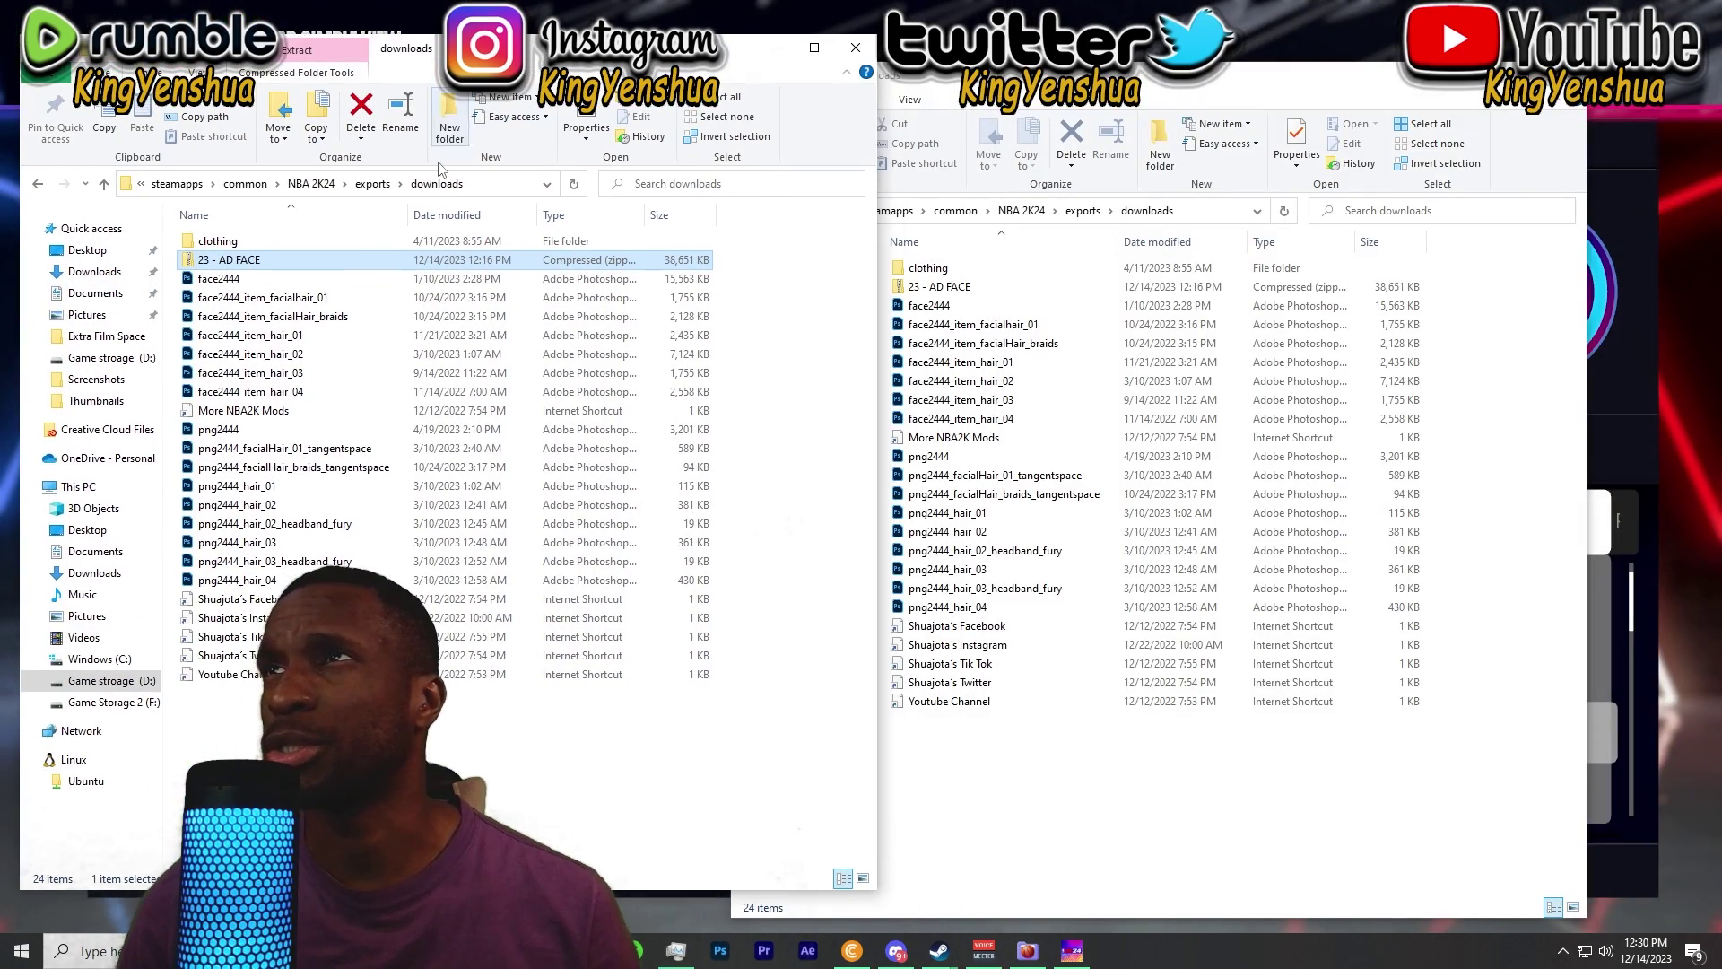
{"action": "left_click", "coordinate": [316, 185]}
{"action": "double_click", "coordinate": [227, 293]}
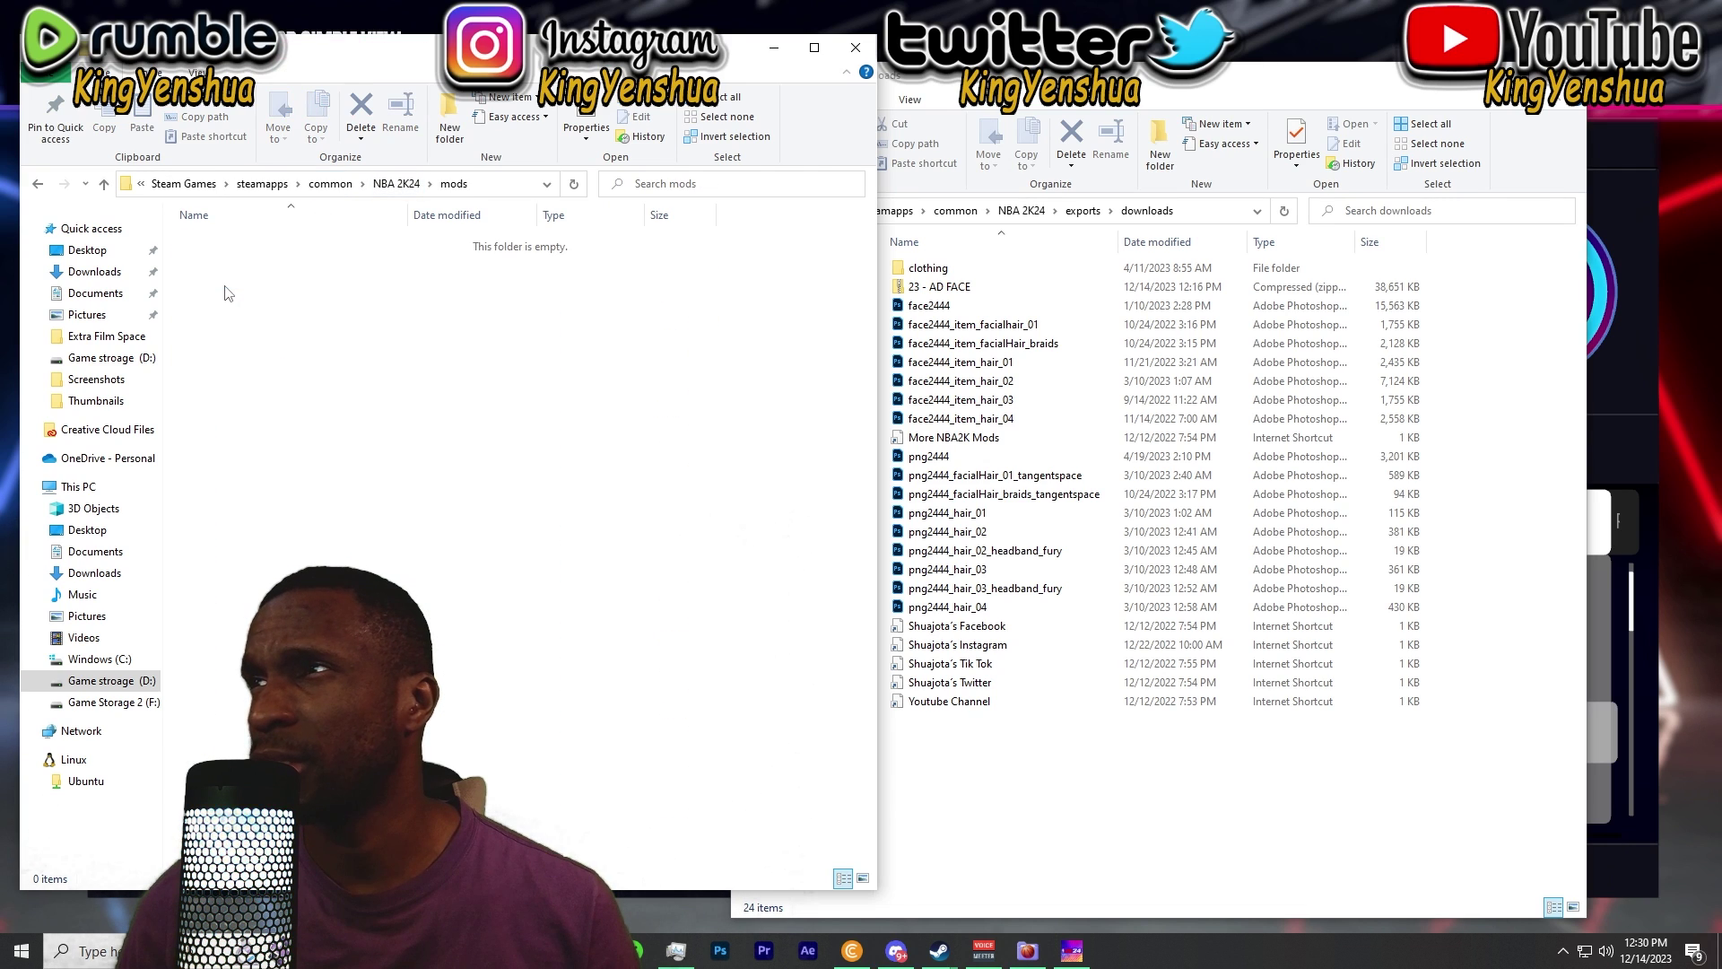
{"action": "left_click_drag", "start_coordinate": [1164, 80], "coordinate": [1249, 48]}
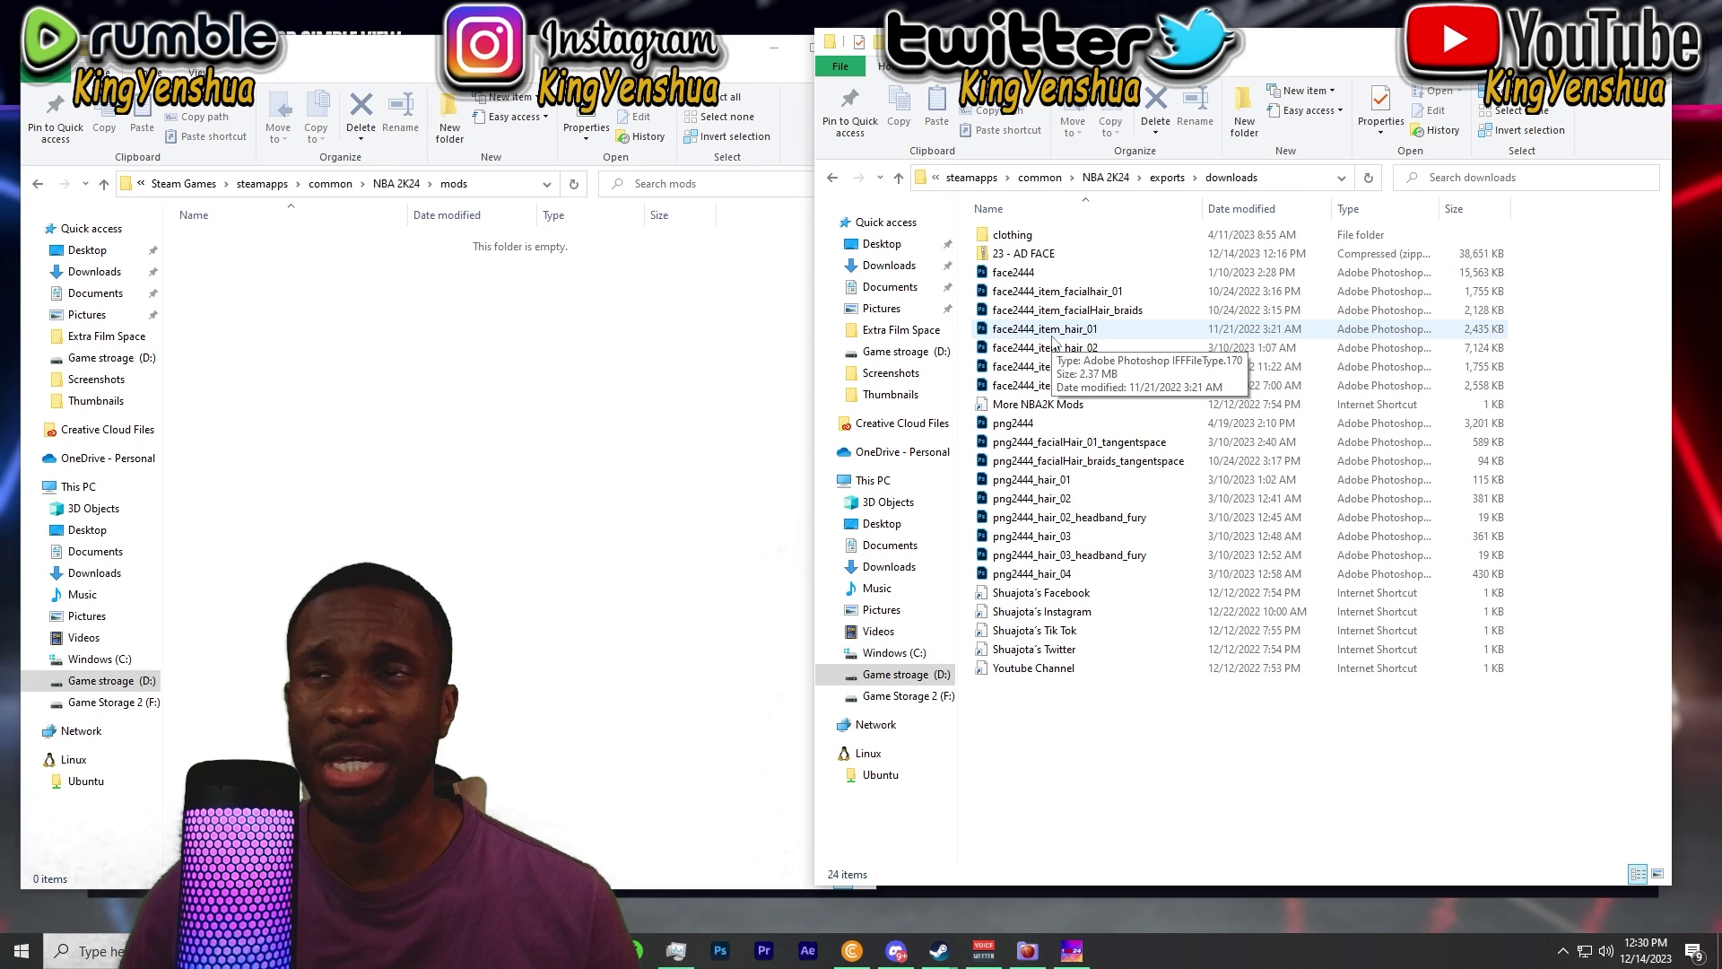
Step: Select all face2444 and png2444 files, including hair_01 through hair_04, and move them into mods
{"action": "left_click", "coordinate": [1049, 276]}
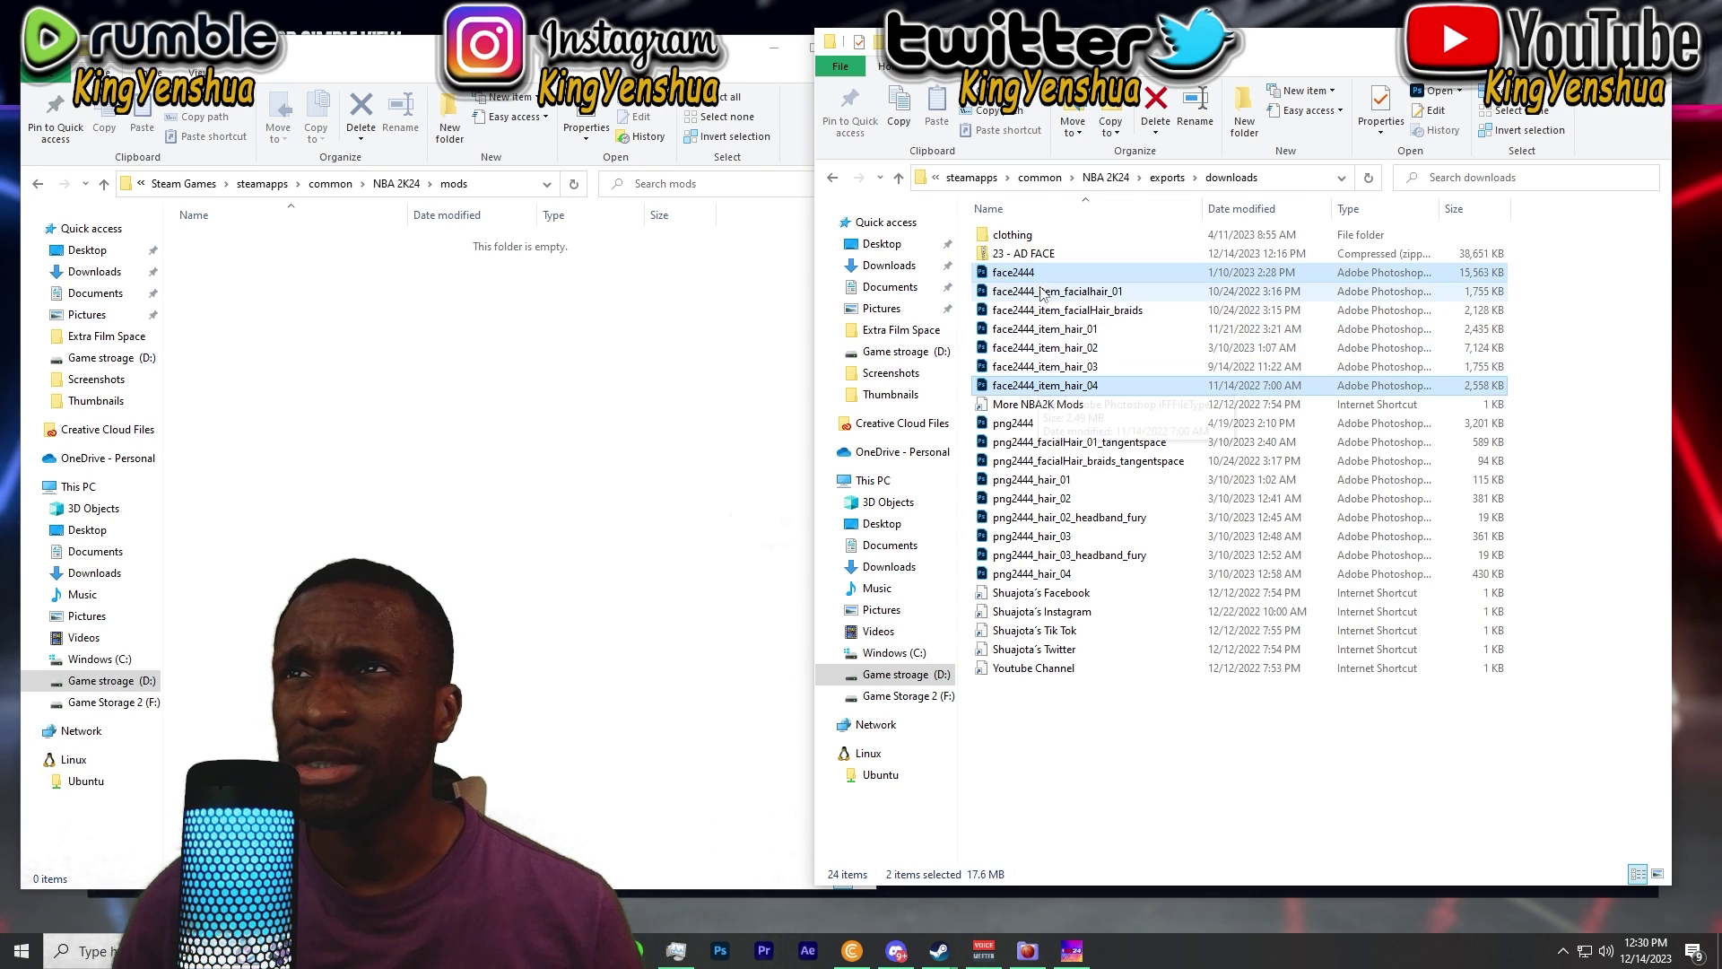
{"action": "left_click", "coordinate": [1045, 386], "text": "shift"}
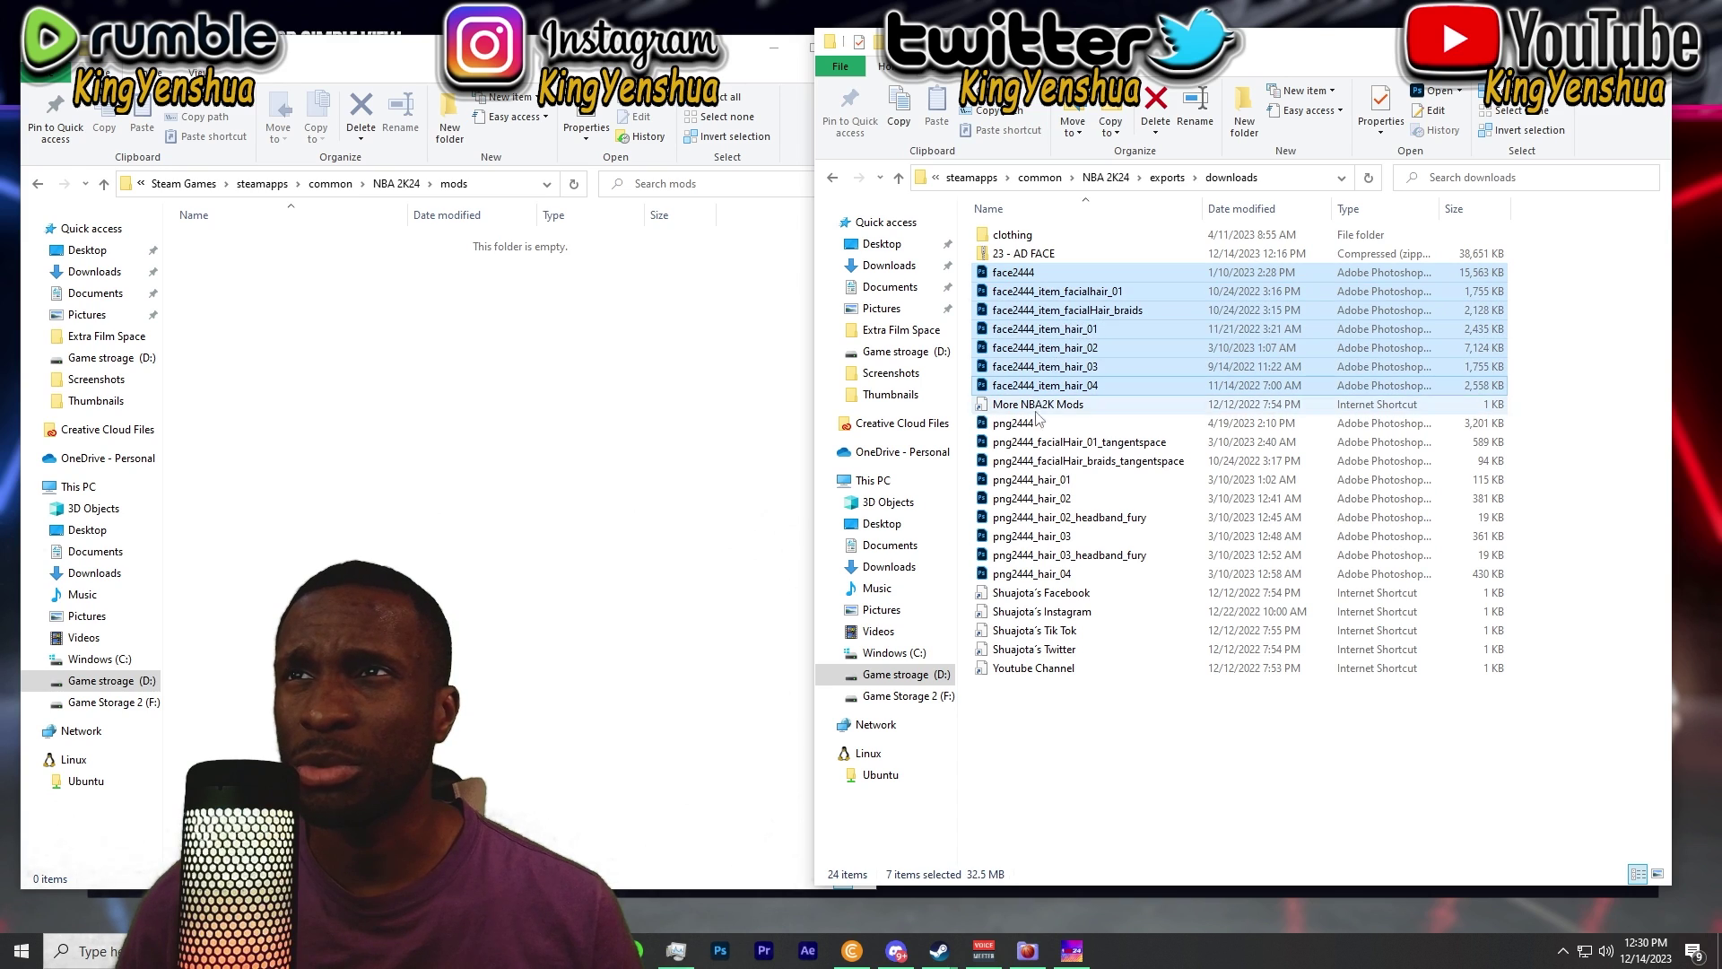
{"action": "left_click", "coordinate": [1019, 424], "text": "ctrl"}
{"action": "left_click", "coordinate": [1021, 441], "text": "ctrl"}
{"action": "left_click", "coordinate": [1023, 461], "text": "ctrl"}
{"action": "left_click", "coordinate": [1026, 479], "text": "ctrl"}
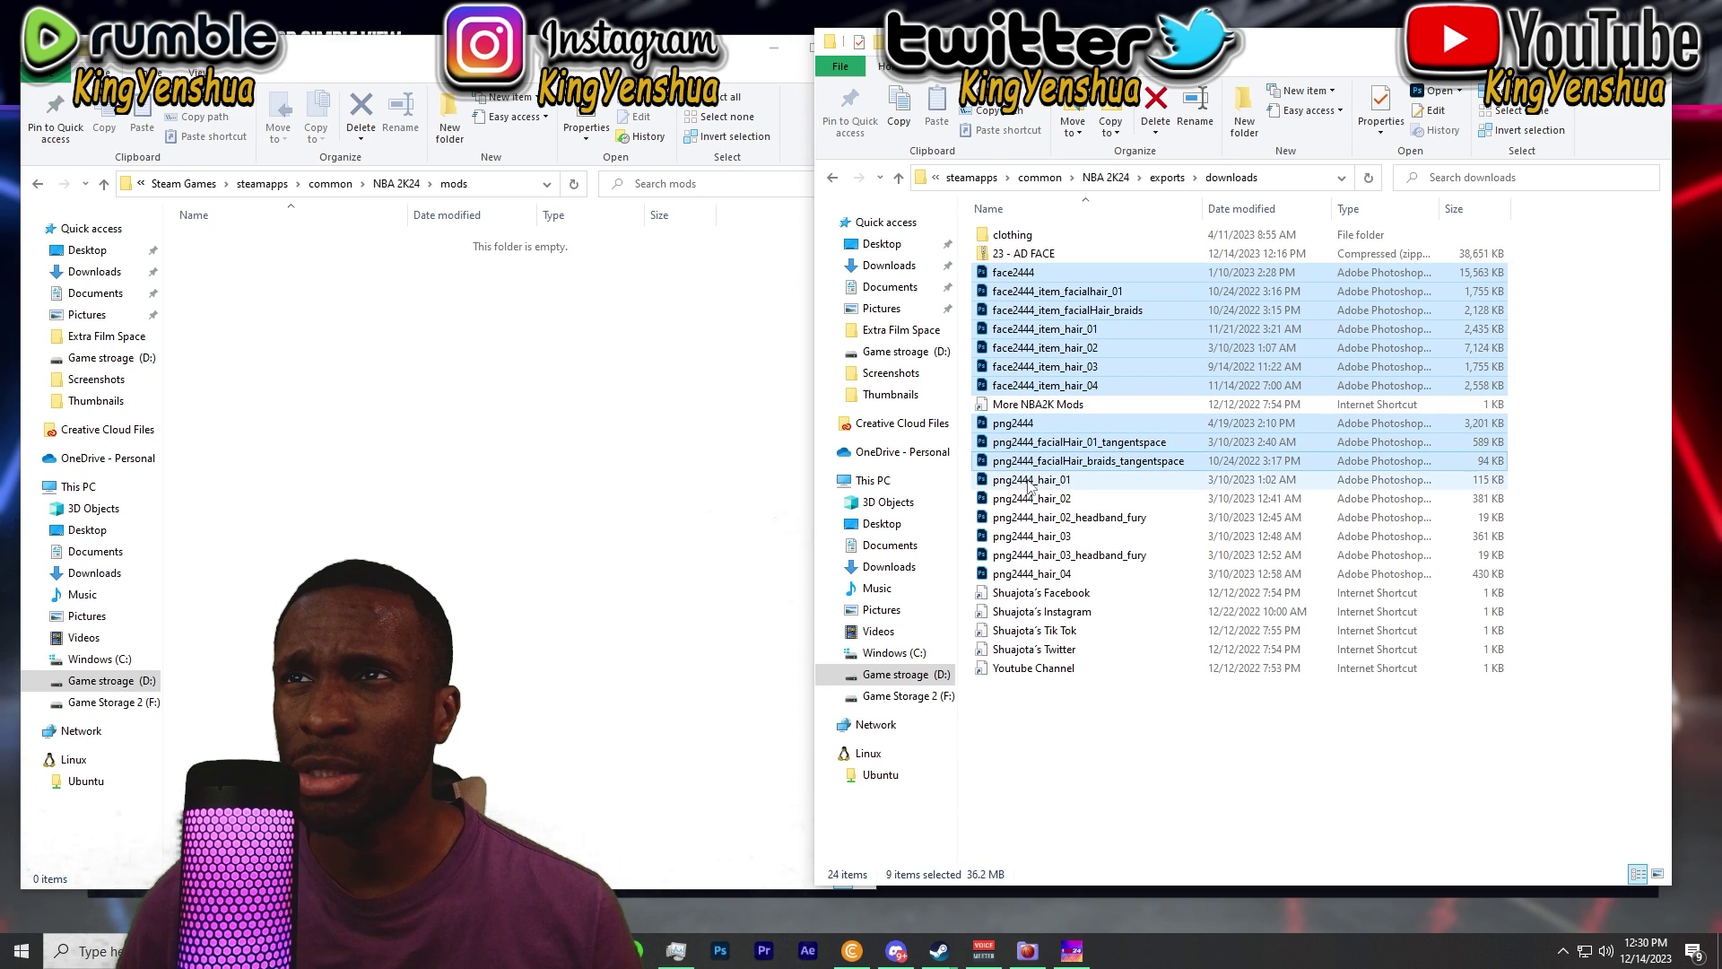
{"action": "left_click", "coordinate": [1029, 499], "text": "ctrl"}
{"action": "left_click", "coordinate": [1027, 518], "text": "ctrl"}
{"action": "left_click", "coordinate": [1026, 536], "text": "ctrl"}
{"action": "left_click", "coordinate": [1023, 555], "text": "ctrl"}
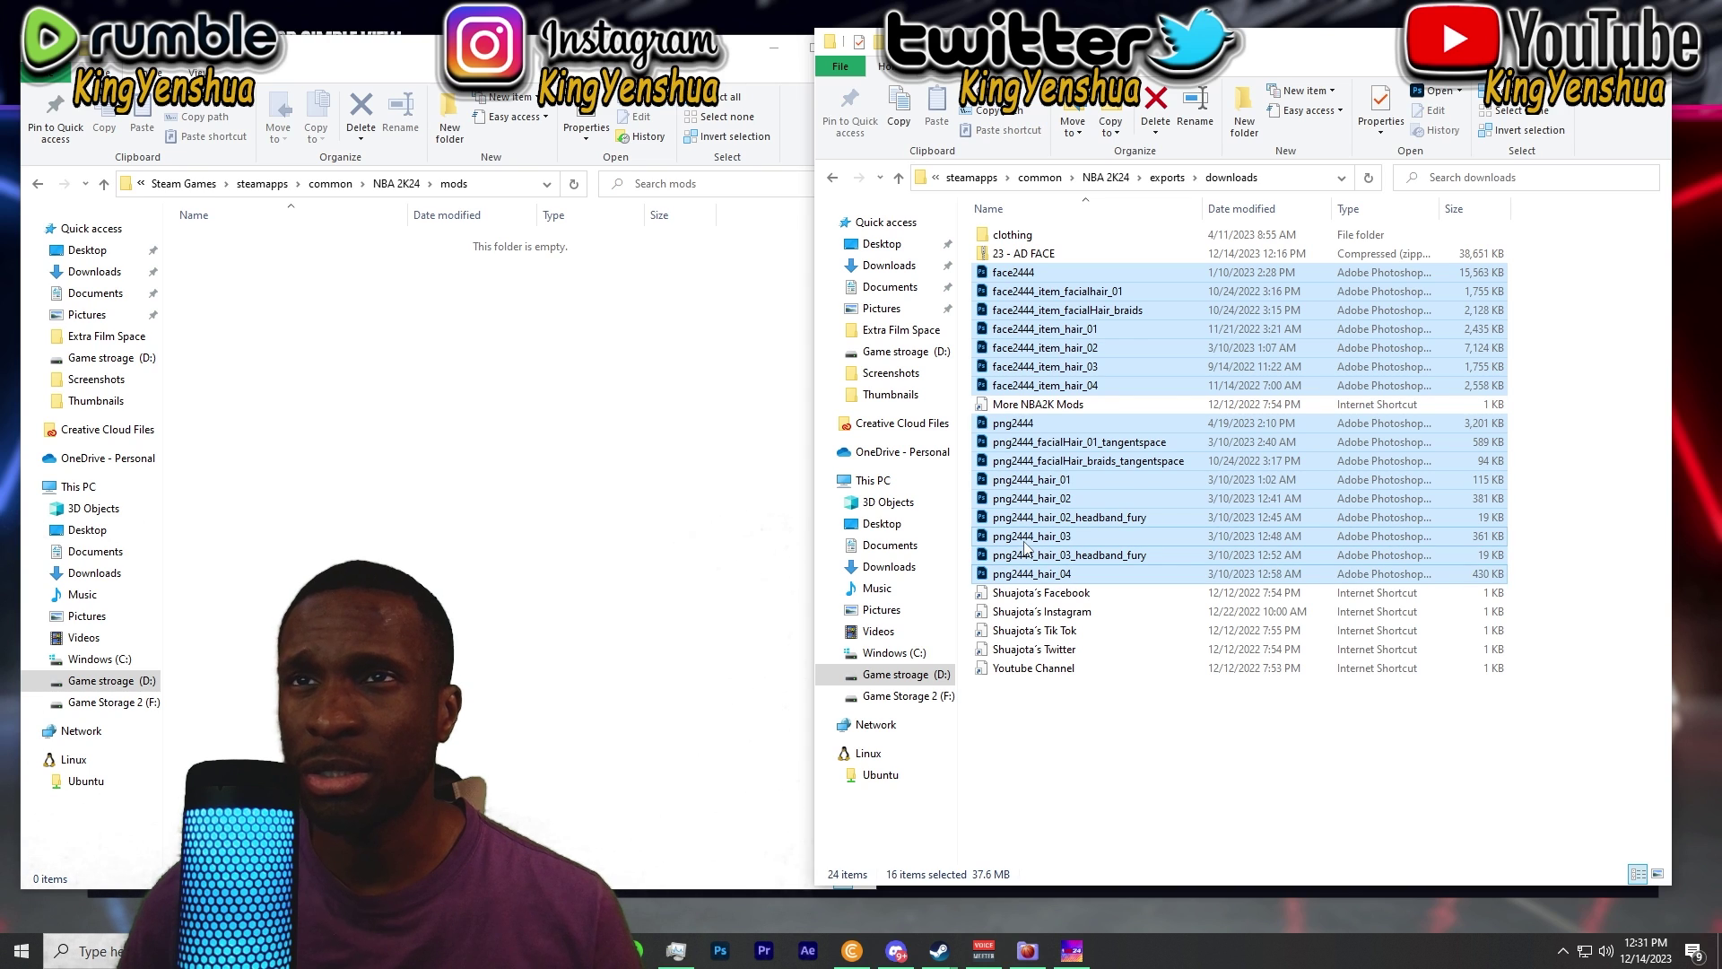
{"action": "left_click_drag", "start_coordinate": [1161, 309], "coordinate": [448, 471]}
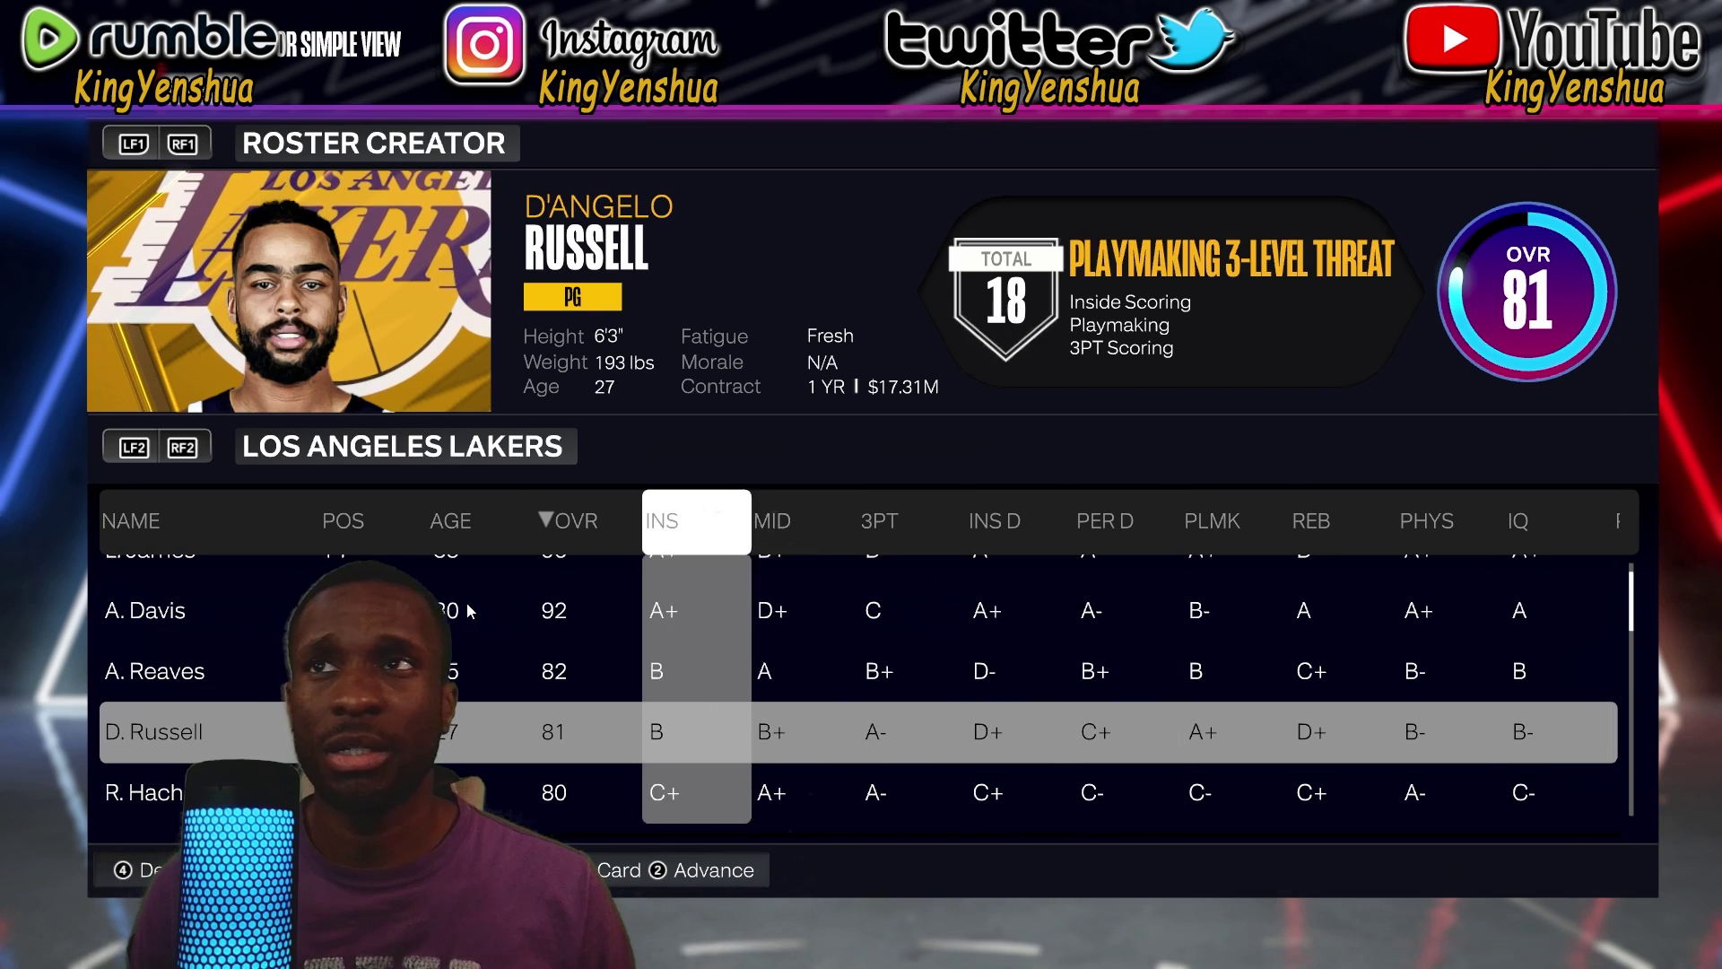
Step: Open A. Davis from the Lakers roster in Edit Player and rotate the model to view his face
{"action": "key", "text": "Up"}
{"action": "key", "text": "Up"}
{"action": "key", "text": "Down"}
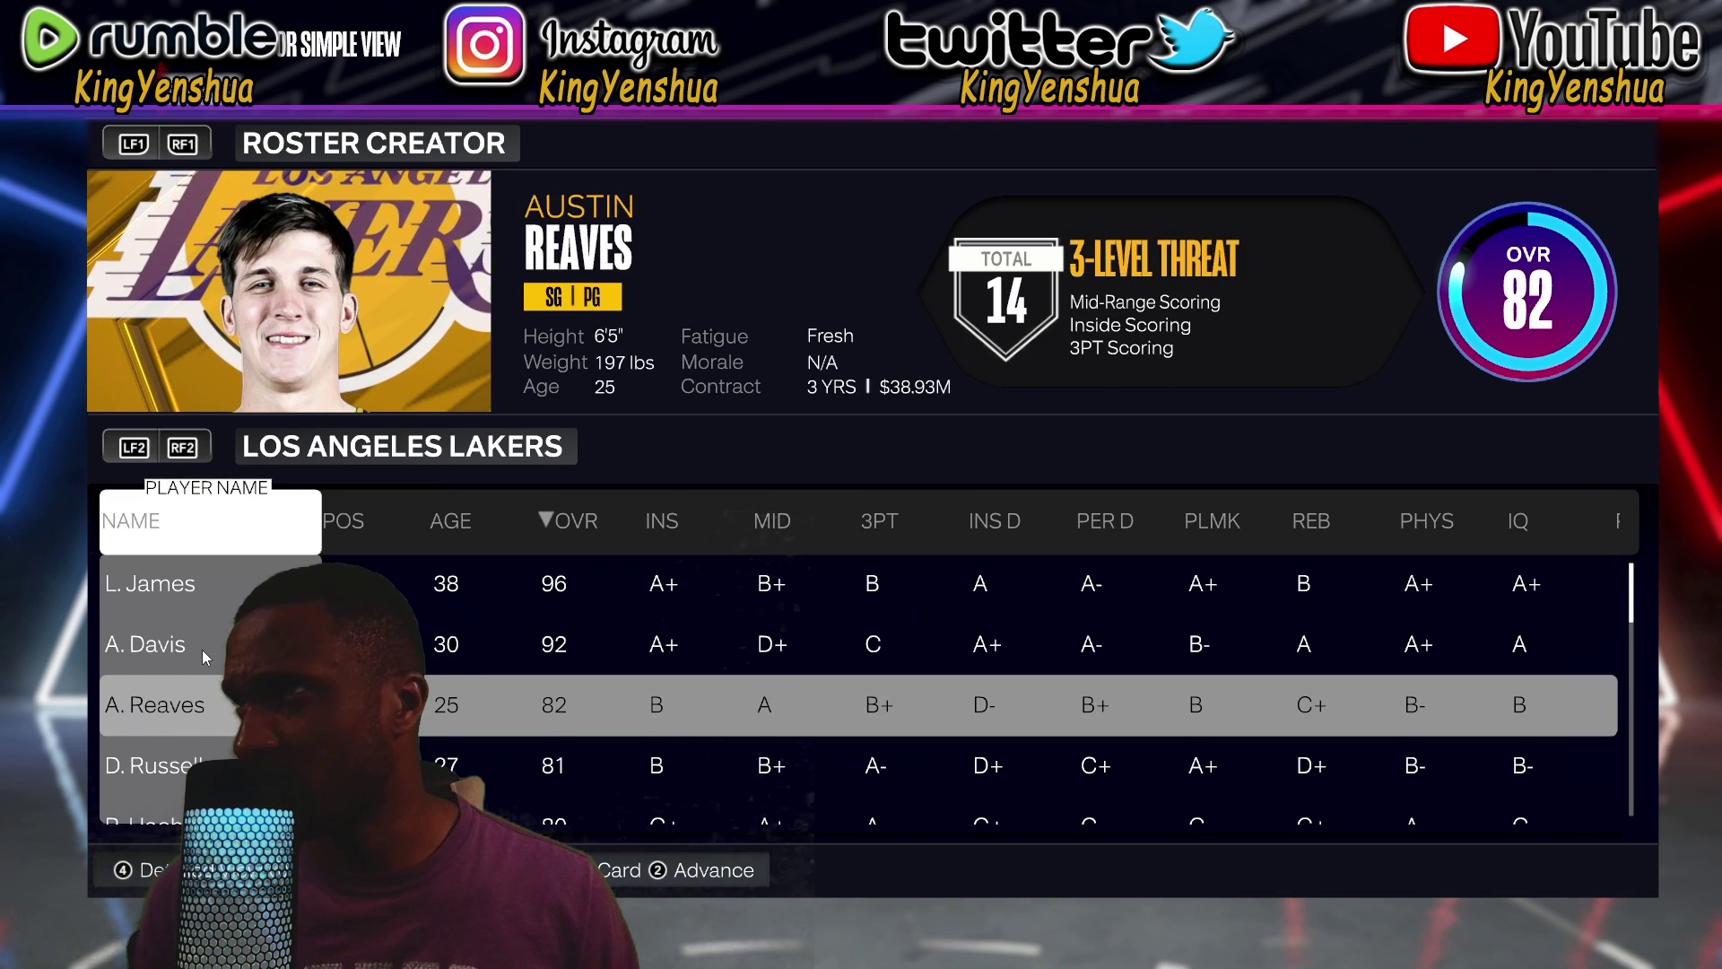
{"action": "key", "text": "Up"}
{"action": "left_click", "coordinate": [167, 642]}
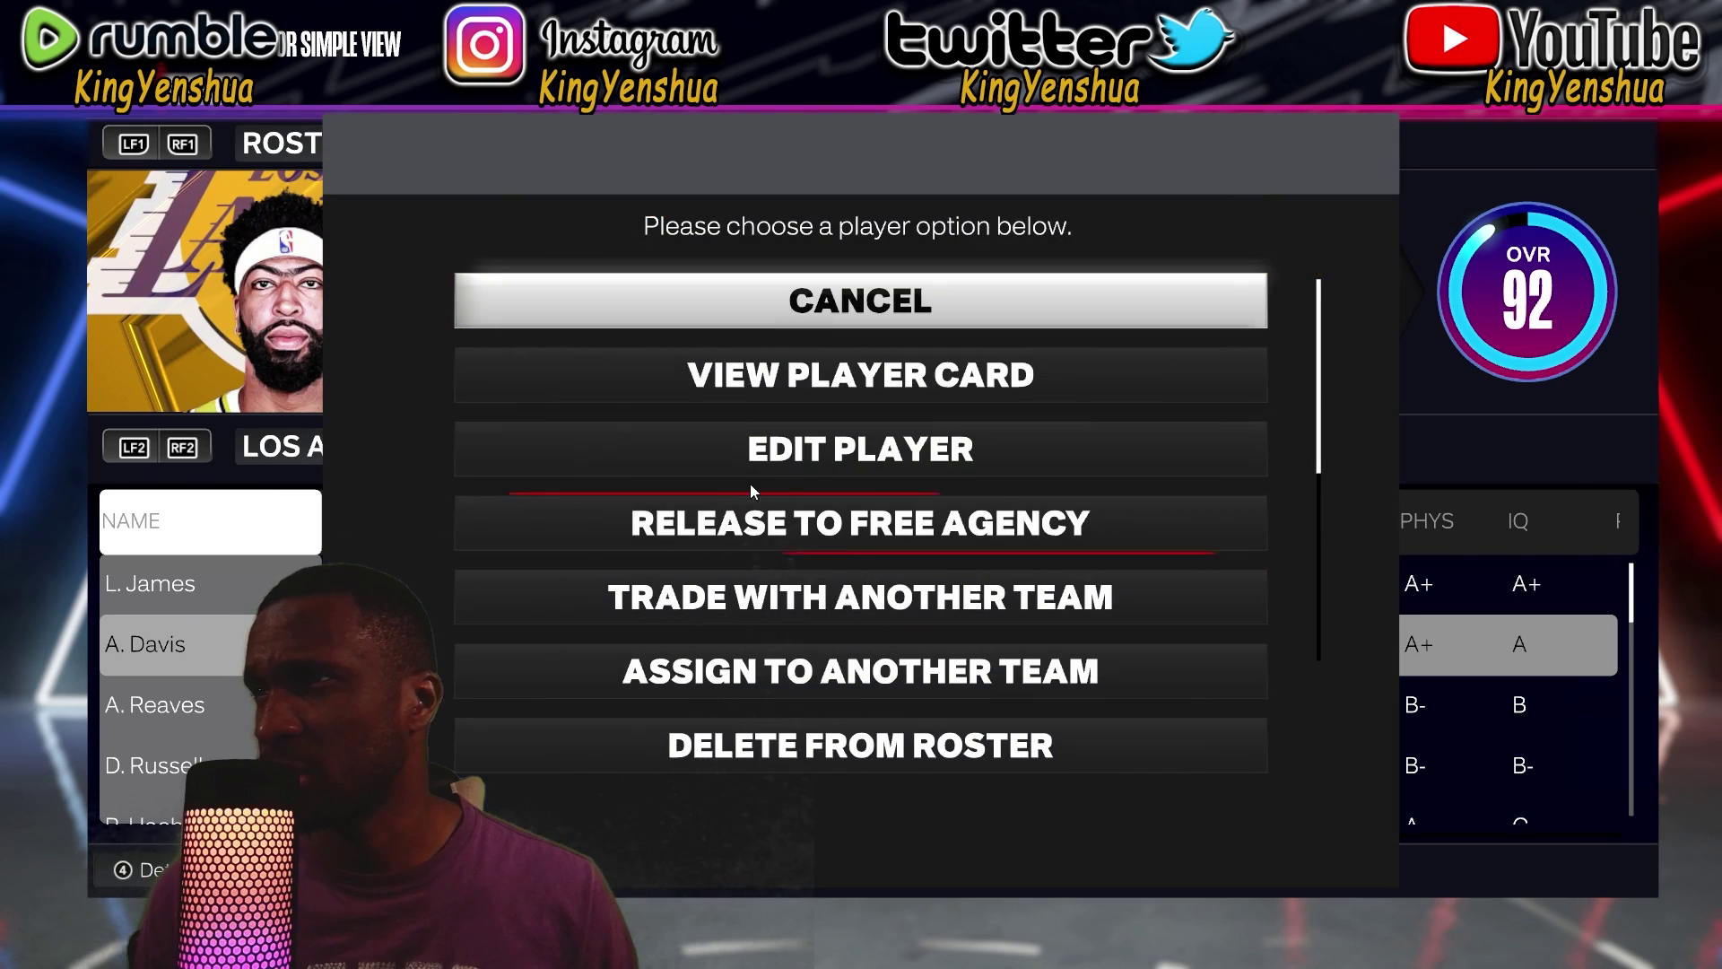
{"action": "left_click", "coordinate": [741, 468]}
{"action": "left_click_drag", "start_coordinate": [1099, 577], "coordinate": [1145, 557]}
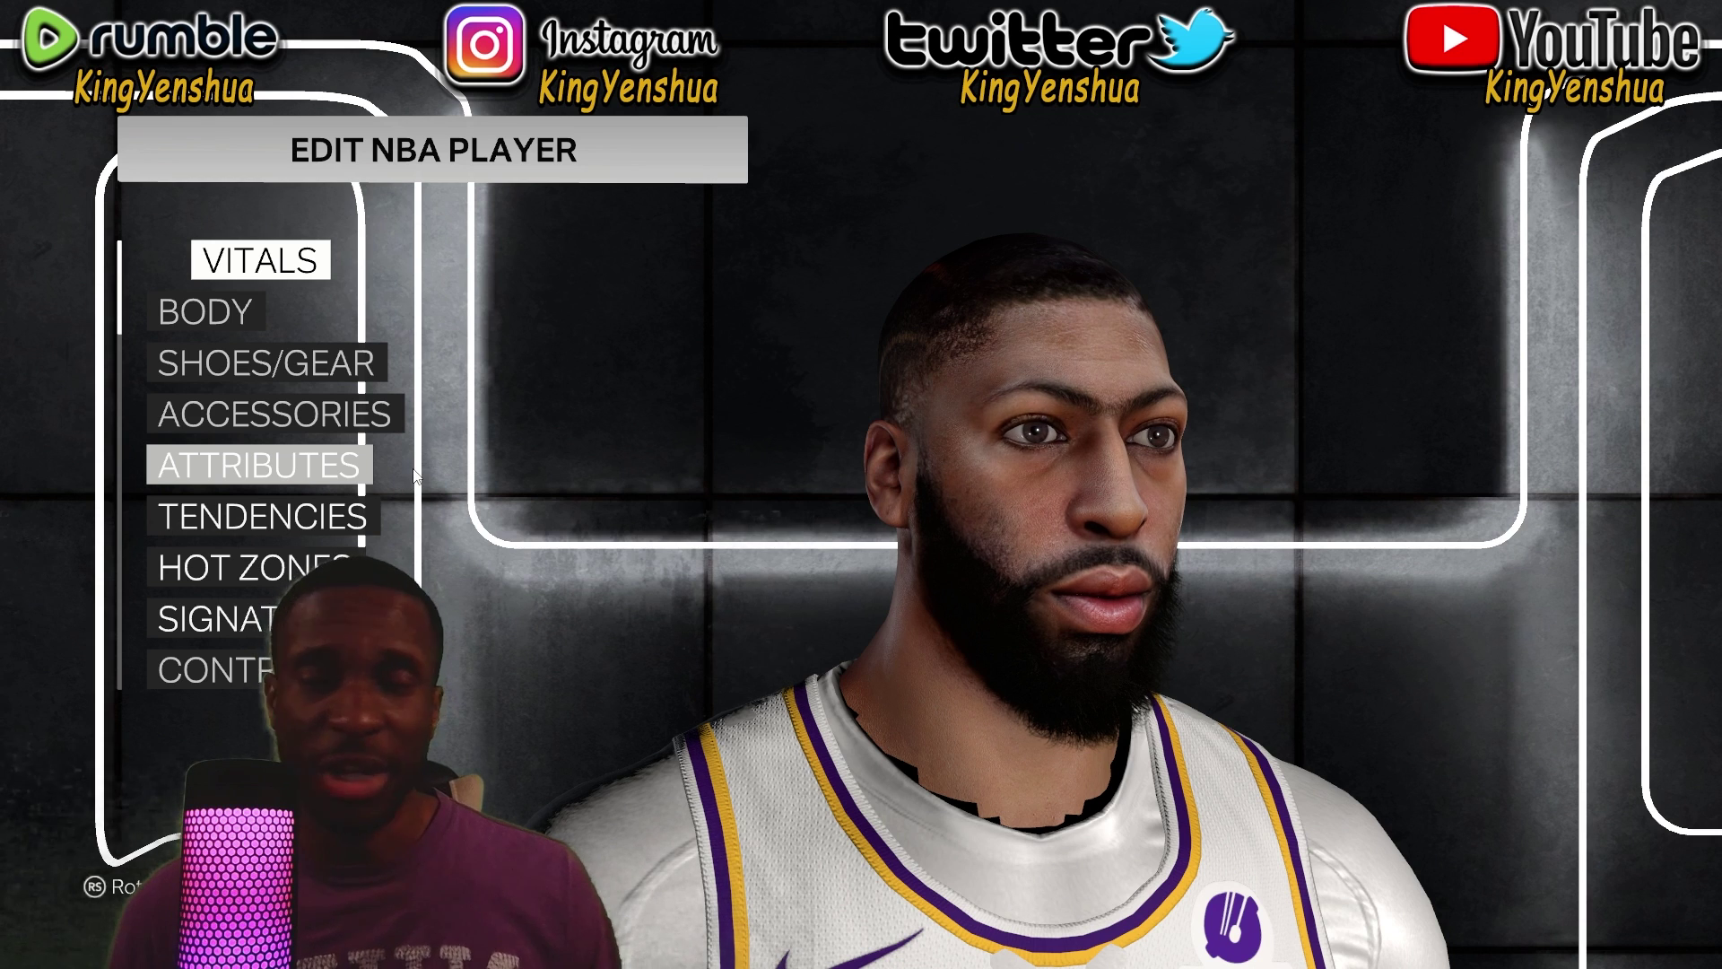
{"action": "key", "text": "Escape"}
{"action": "key", "text": "Escape"}
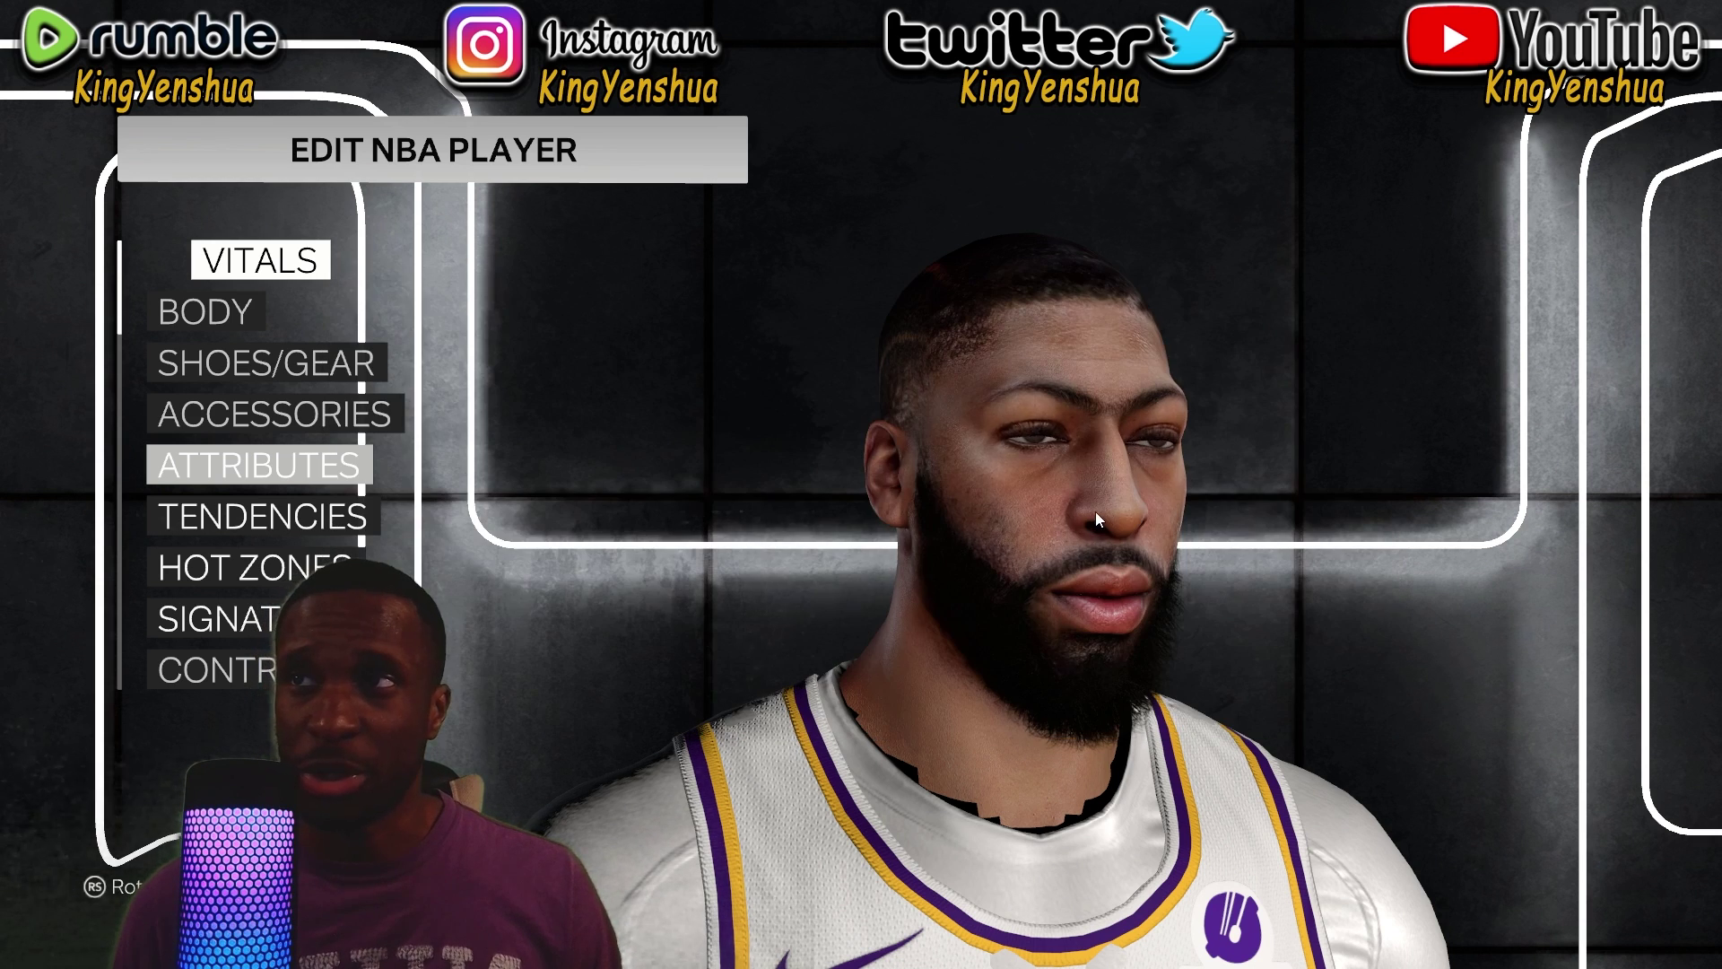